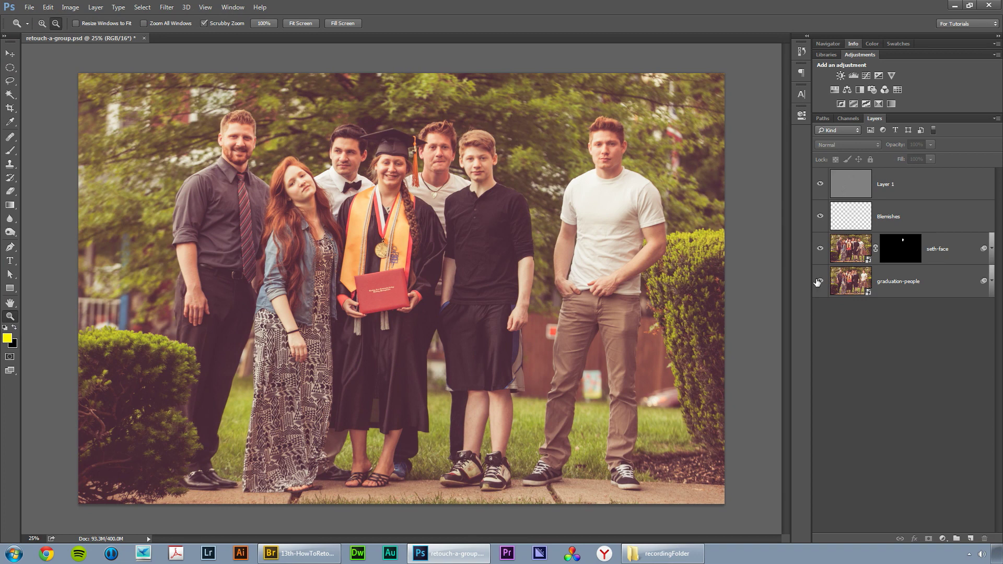
Step: Compare the finished retouch by toggling the retouch layers and Camera Raw Filter off and on
{"action": "left_click", "coordinate": [820, 281], "text": "alt"}
{"action": "left_click", "coordinate": [991, 281]}
{"action": "left_click", "coordinate": [840, 315]}
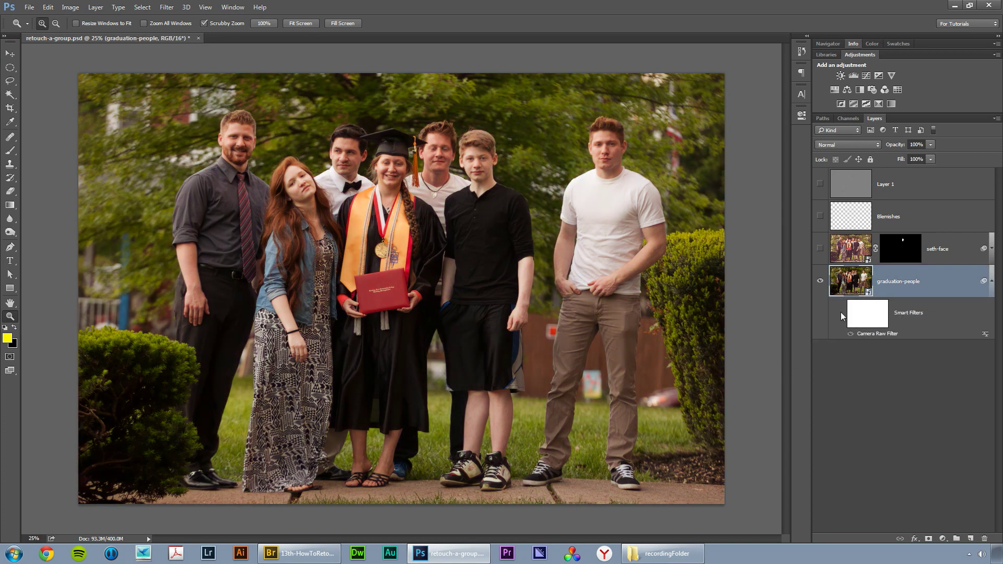
{"action": "left_click", "coordinate": [840, 313]}
{"action": "left_click_drag", "start_coordinate": [820, 248], "coordinate": [820, 184]}
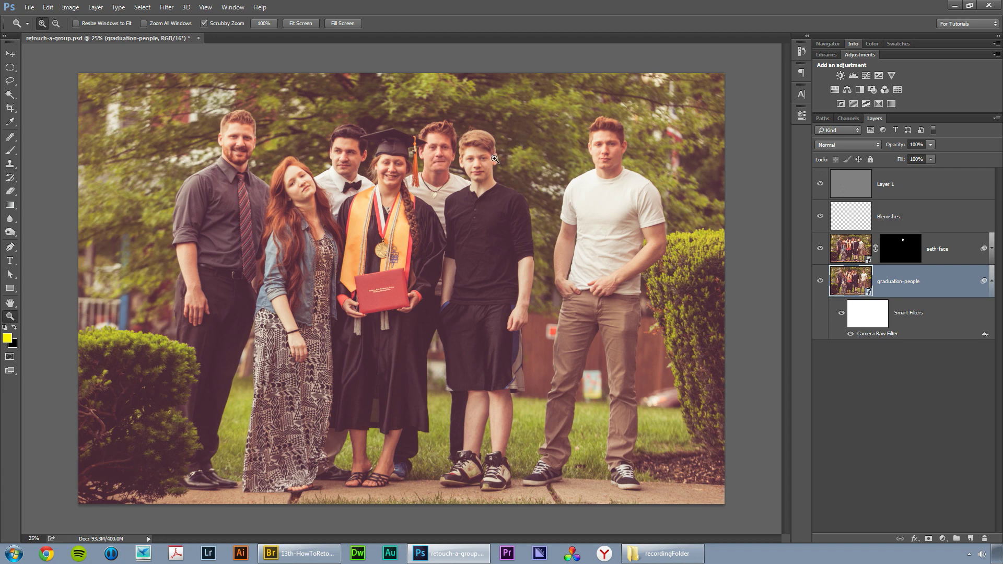
{"action": "left_click", "coordinate": [820, 249]}
{"action": "left_click", "coordinate": [820, 249]}
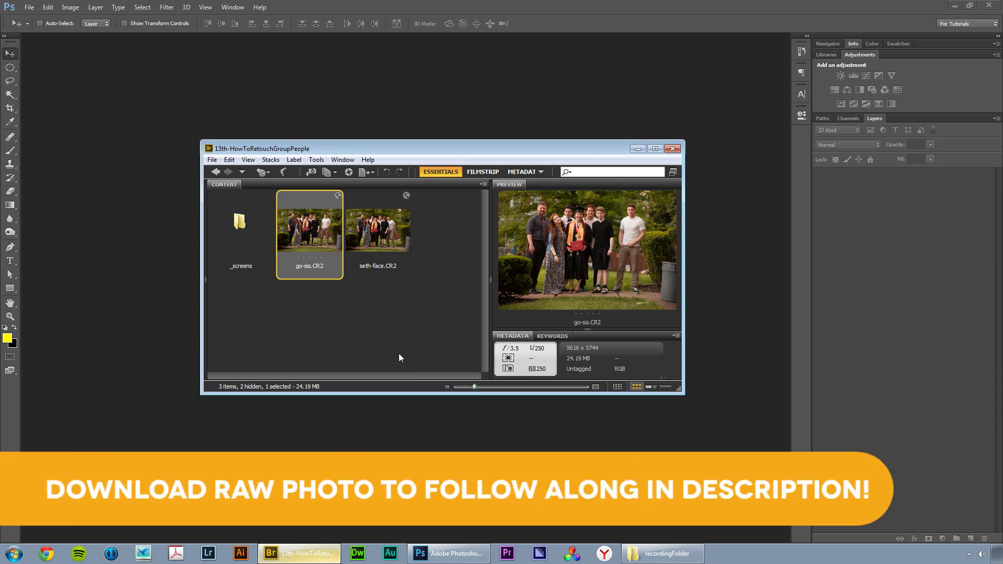
Step: In Bridge, select go-sis.CR2 and drag it onto Photoshop
{"action": "left_click_drag", "start_coordinate": [313, 302], "coordinate": [413, 236]}
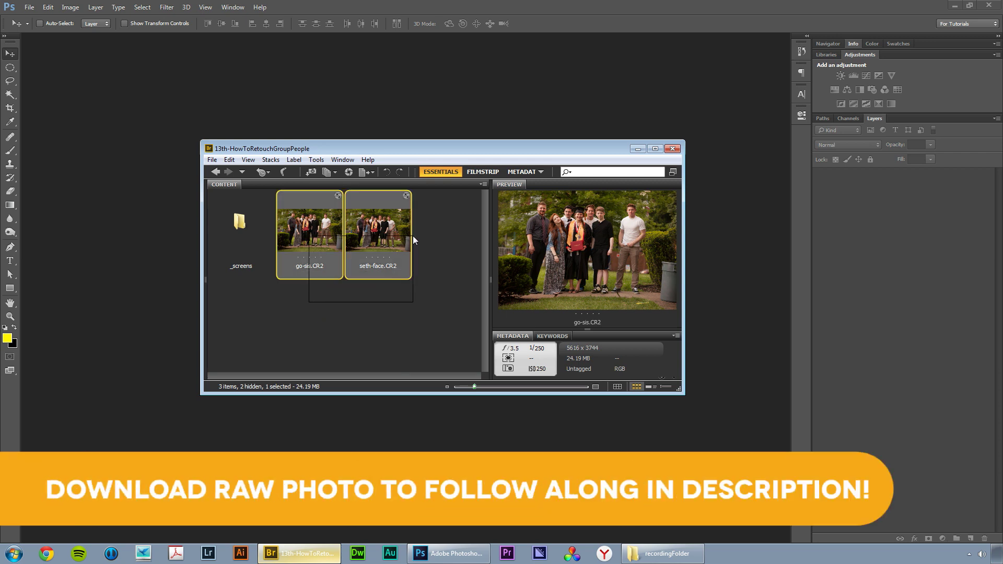
{"action": "left_click", "coordinate": [418, 301]}
{"action": "left_click", "coordinate": [309, 238]}
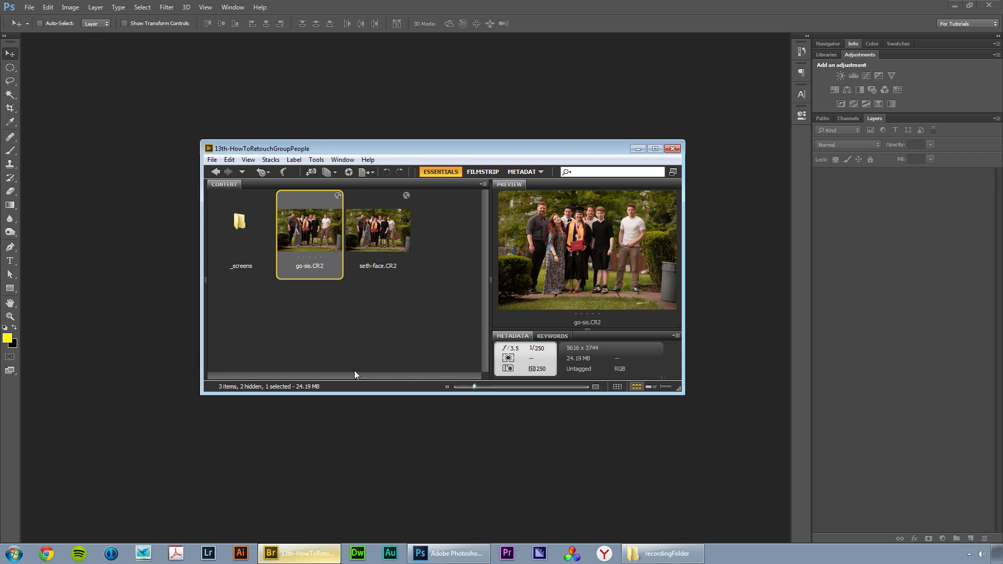
{"action": "left_click", "coordinate": [349, 328]}
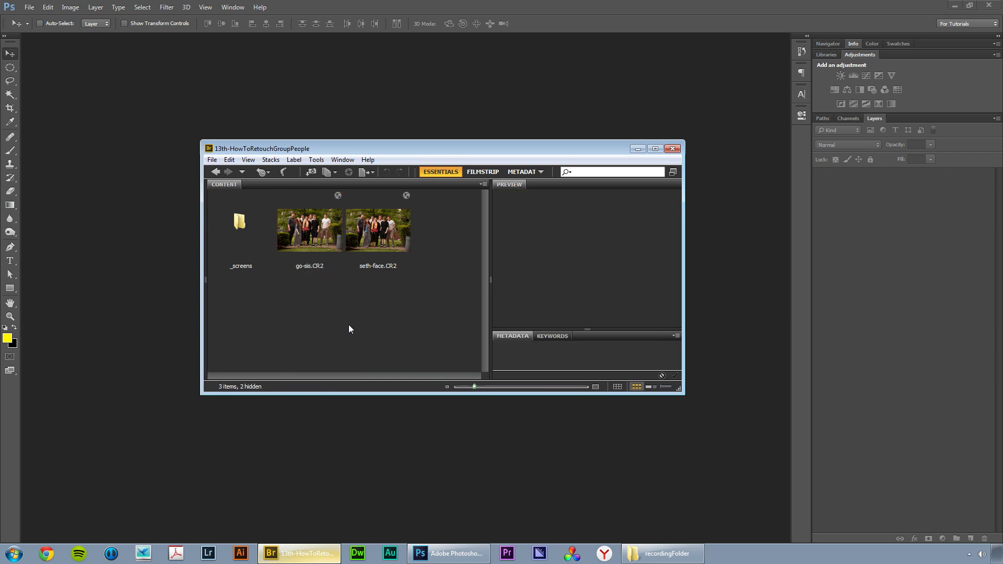
{"action": "left_click", "coordinate": [322, 242]}
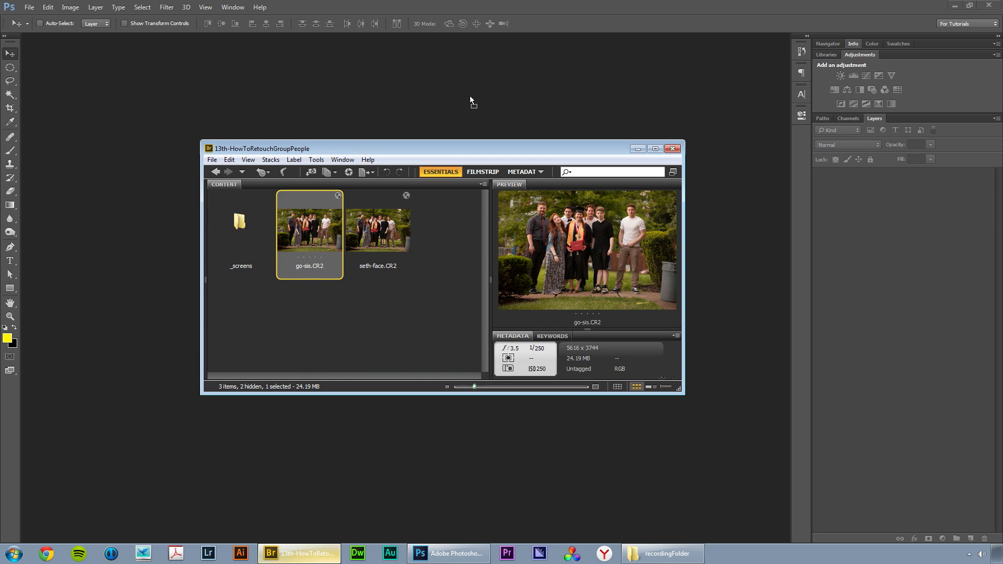
{"action": "left_click_drag", "start_coordinate": [470, 98], "coordinate": [471, 90]}
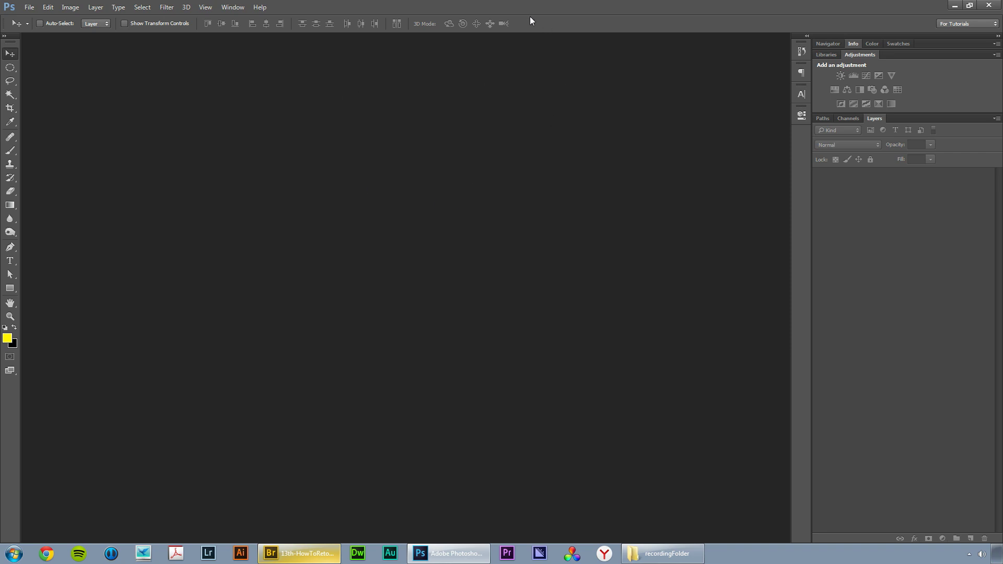
Step: Leave Camera Raw full screen and open go-sis.CR2 as a Photoshop document
{"action": "left_click", "coordinate": [299, 553]}
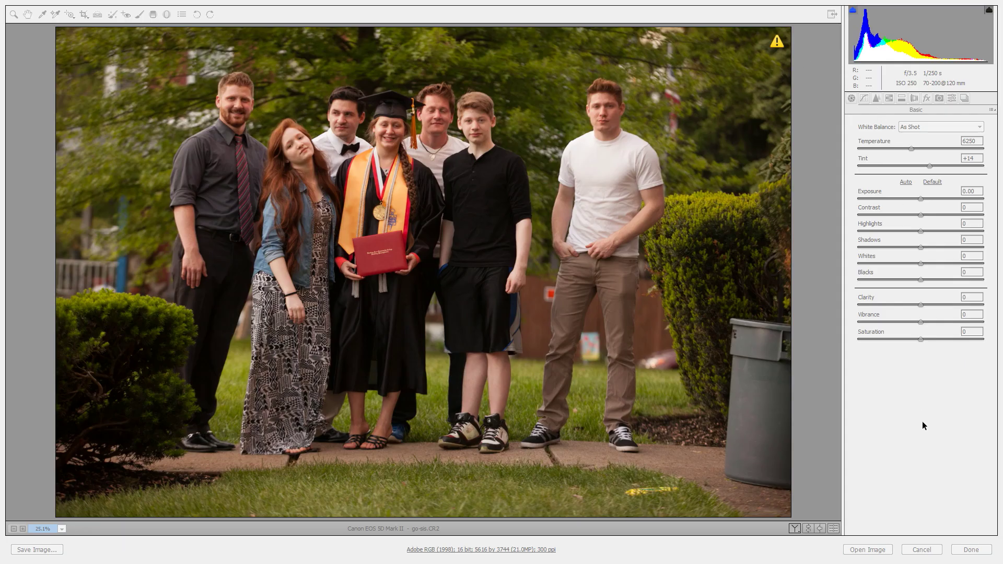
{"action": "key", "text": "f"}
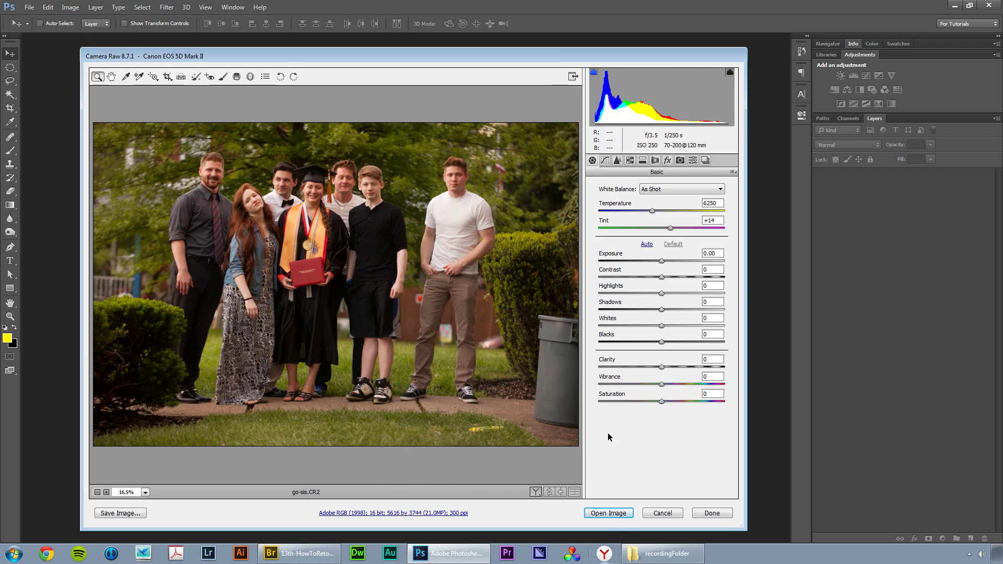
{"action": "left_click", "coordinate": [611, 514]}
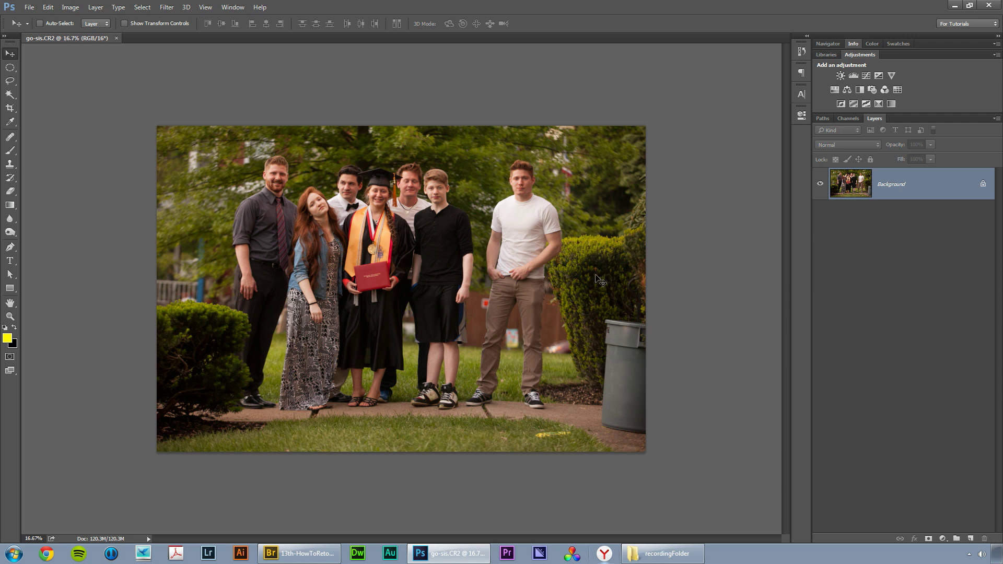
Step: Convert the Background layer to a smart object and apply the Camera Raw Filter full screen
{"action": "right_click", "coordinate": [853, 180]}
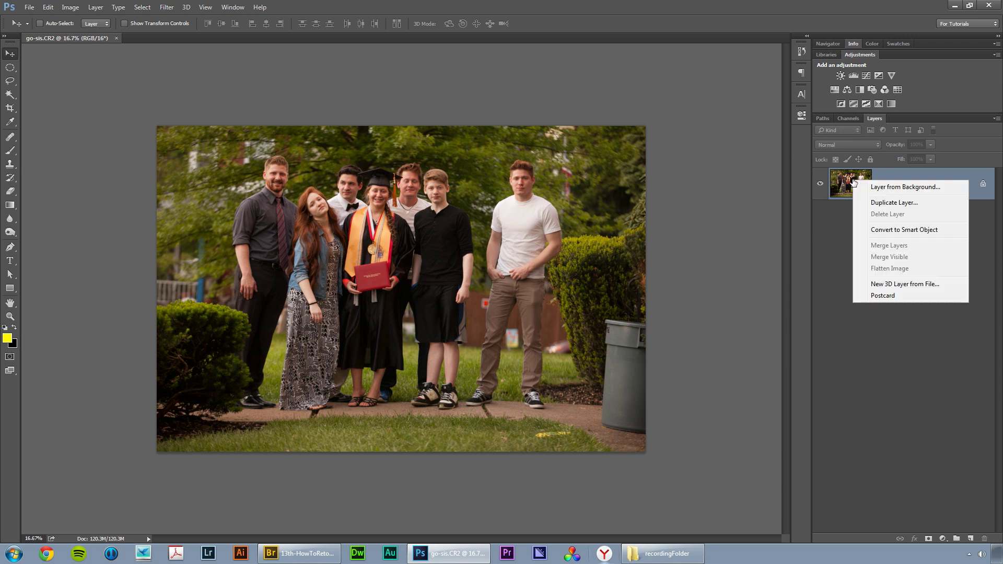
{"action": "left_click", "coordinate": [895, 231]}
{"action": "left_click", "coordinate": [166, 7]}
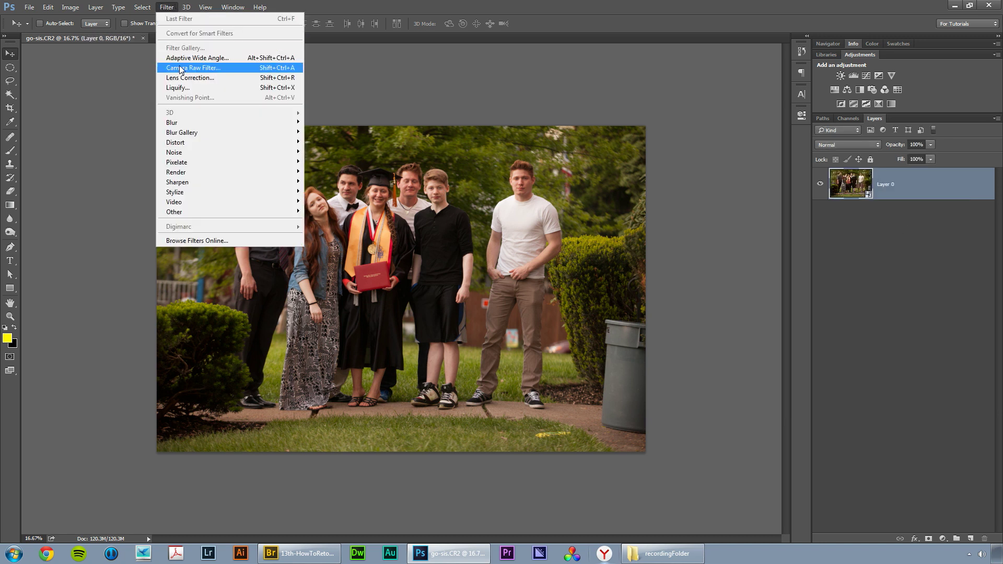
{"action": "left_click", "coordinate": [215, 72]}
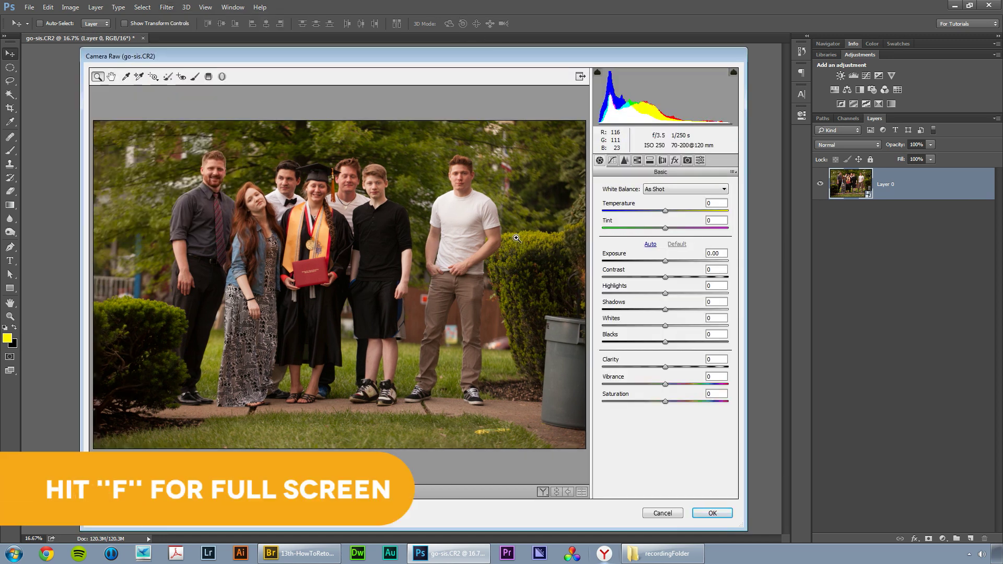
{"action": "key", "text": "f"}
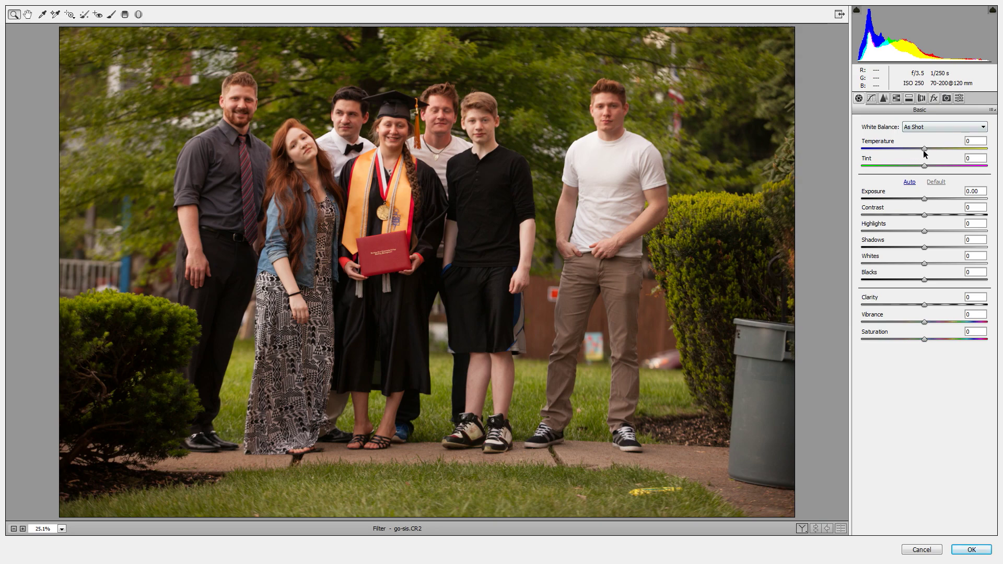
Step: Set white balance Temperature to -10 and Tint to about -26, with one undo
{"action": "mouse_move", "coordinate": [924, 150]}
{"action": "left_mouse_down"}
{"action": "mouse_move", "coordinate": [852, 158]}
{"action": "mouse_move", "coordinate": [1001, 165]}
{"action": "mouse_move", "coordinate": [923, 167]}
{"action": "mouse_move", "coordinate": [918, 152]}
{"action": "left_mouse_up"}
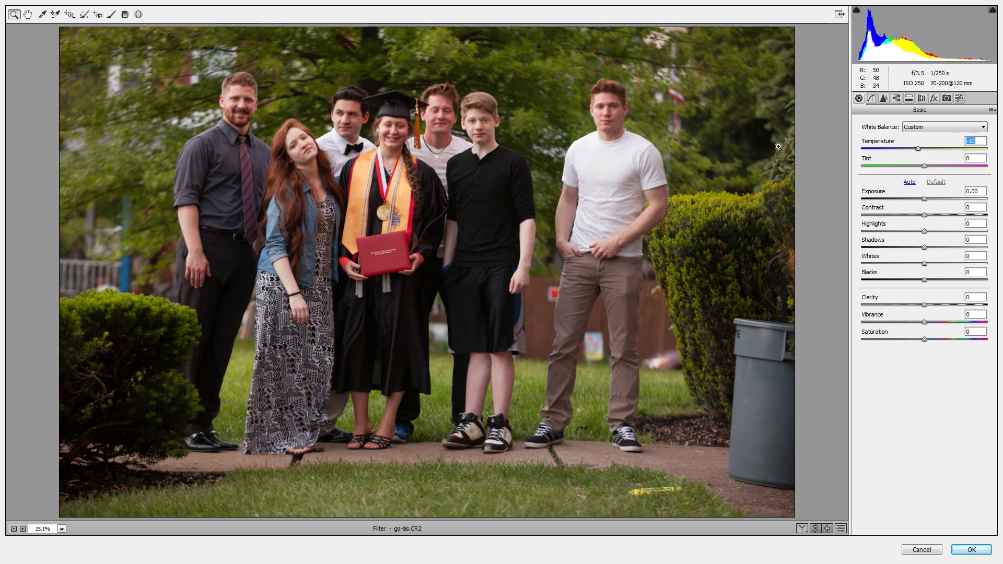
{"action": "left_click_drag", "start_coordinate": [923, 165], "coordinate": [835, 168]}
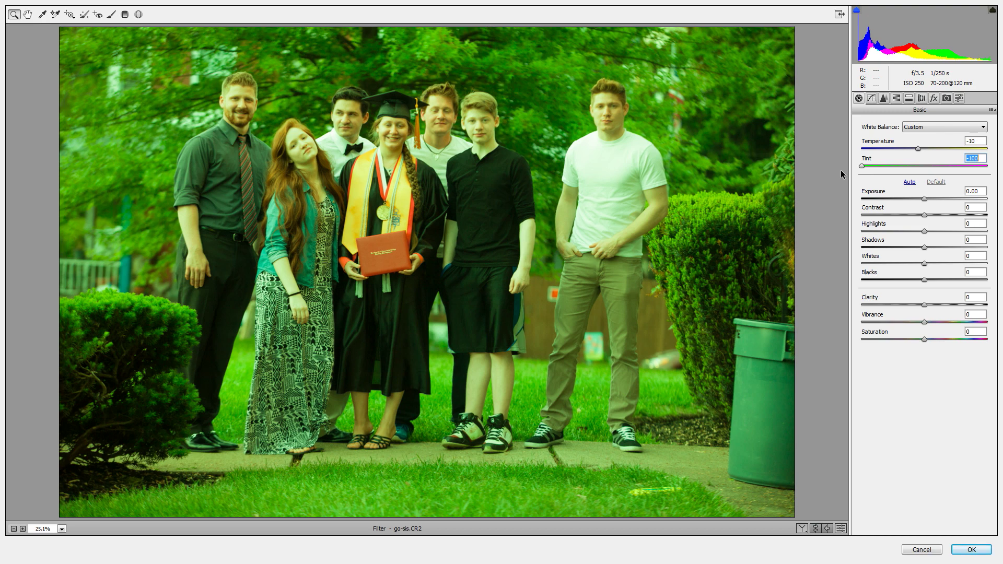
{"action": "left_click_drag", "start_coordinate": [841, 170], "coordinate": [908, 178]}
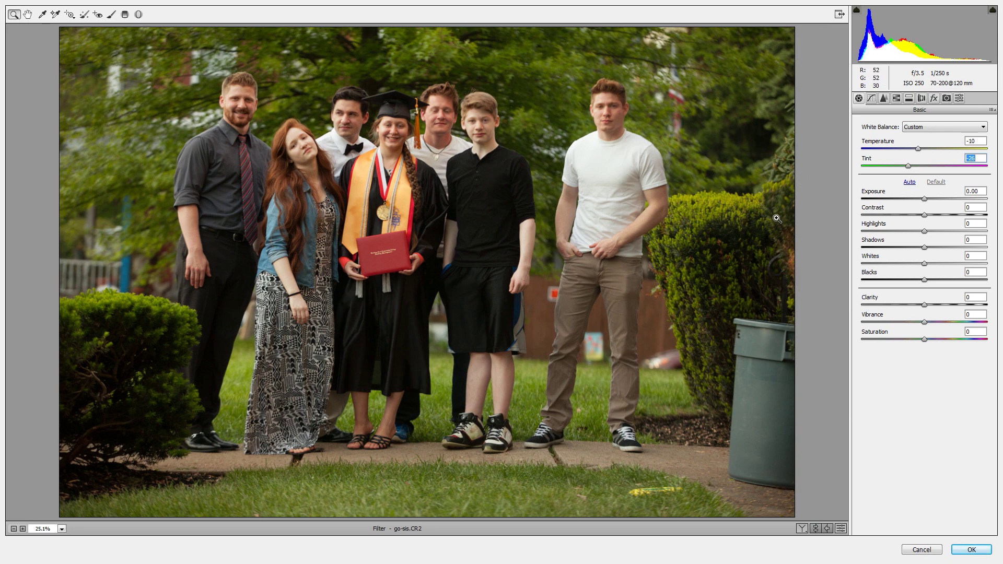
{"action": "key", "text": "ctrl+z"}
{"action": "key", "text": "ctrl+z"}
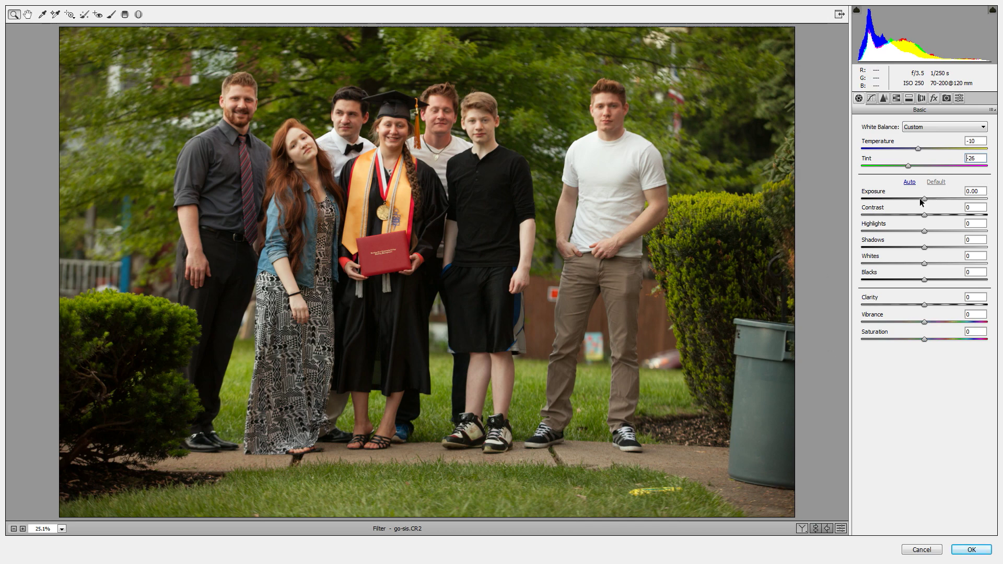
Step: Set Exposure +0.70, Highlights -59, Shadows +41 and Whites -59, keeping Contrast at 0
{"action": "left_click_drag", "start_coordinate": [925, 201], "coordinate": [934, 201]}
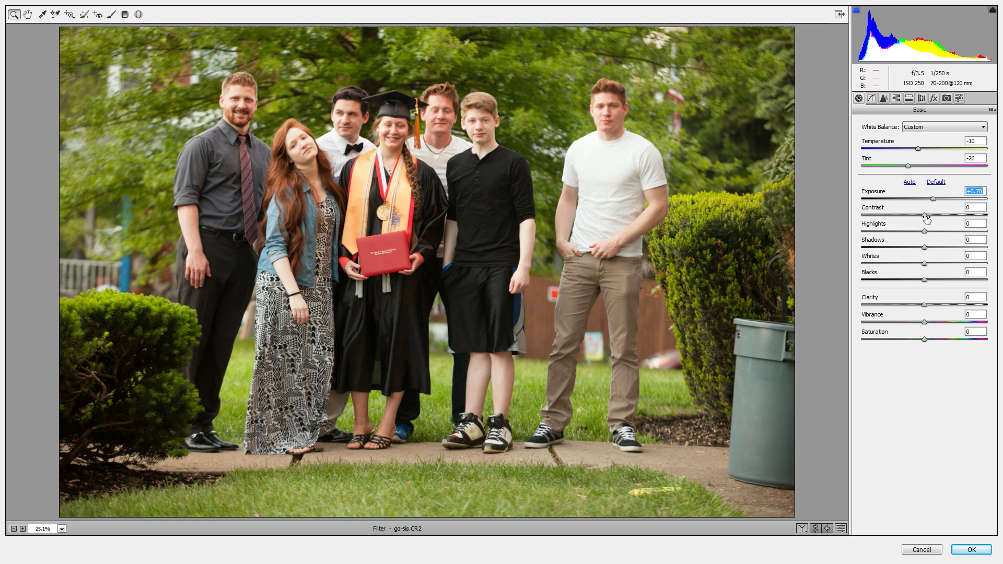
{"action": "left_click_drag", "start_coordinate": [925, 215], "coordinate": [849, 223]}
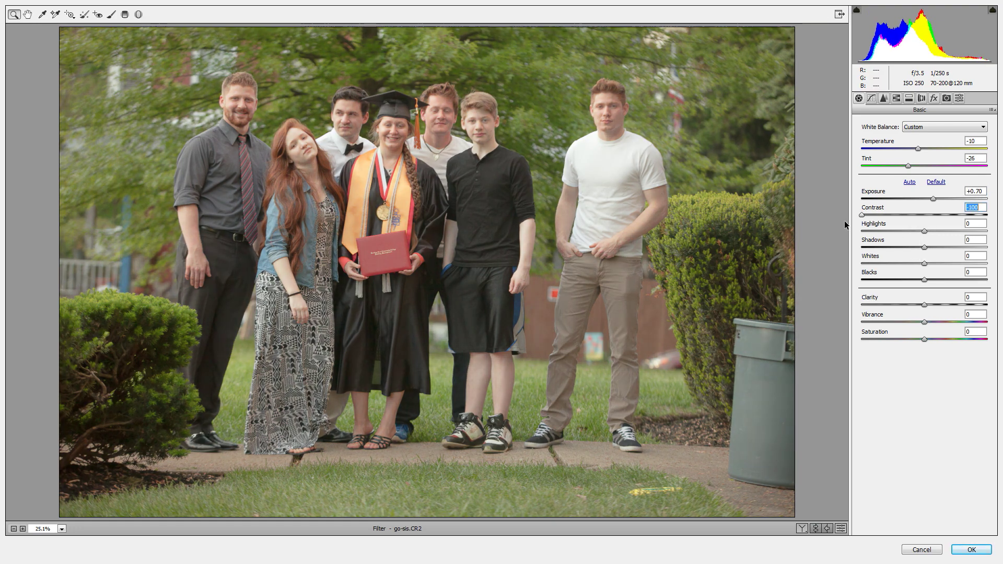
{"action": "double_click", "coordinate": [861, 216]}
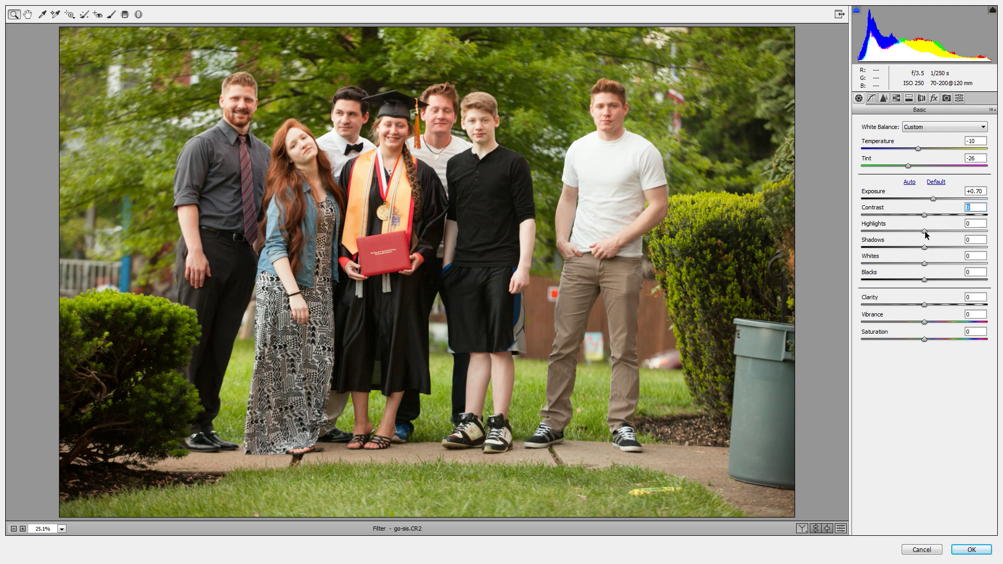
{"action": "left_click_drag", "start_coordinate": [924, 231], "coordinate": [888, 231]}
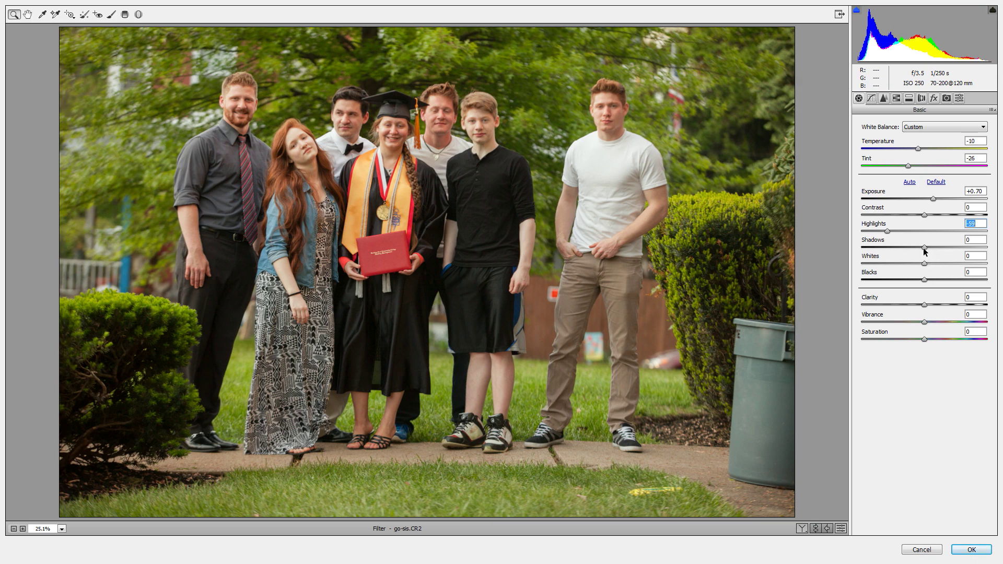
{"action": "left_click_drag", "start_coordinate": [924, 248], "coordinate": [947, 250]}
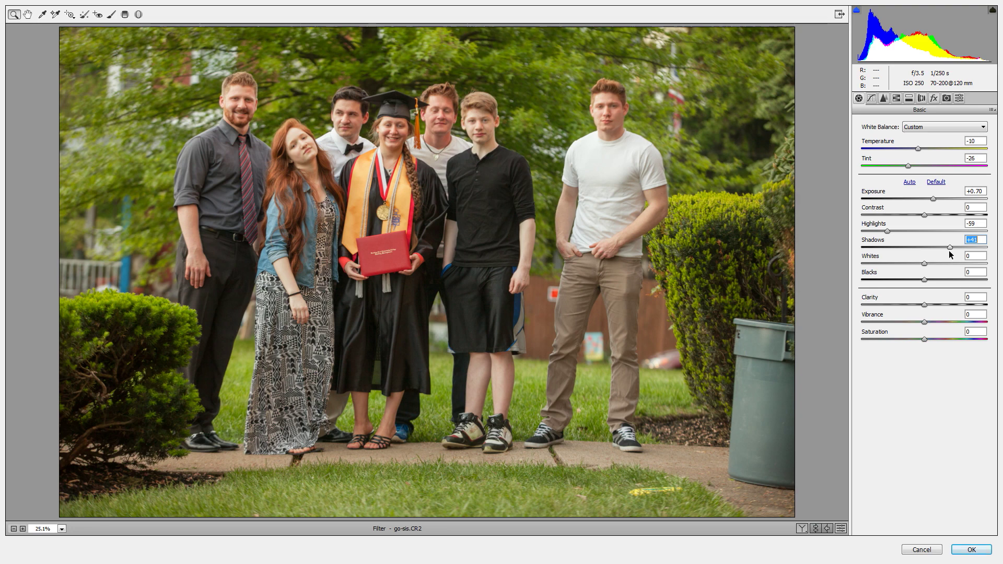
{"action": "left_click_drag", "start_coordinate": [923, 263], "coordinate": [955, 283]}
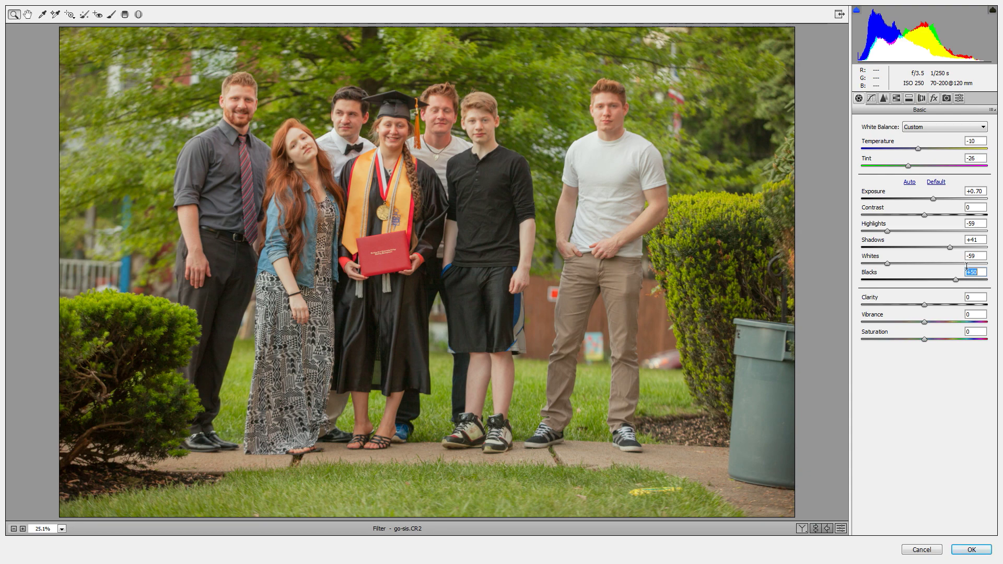
{"action": "left_click", "coordinate": [871, 99]}
Step: Lift the point curve's black point to Output 48 for a faded matte look
{"action": "left_click", "coordinate": [872, 123]}
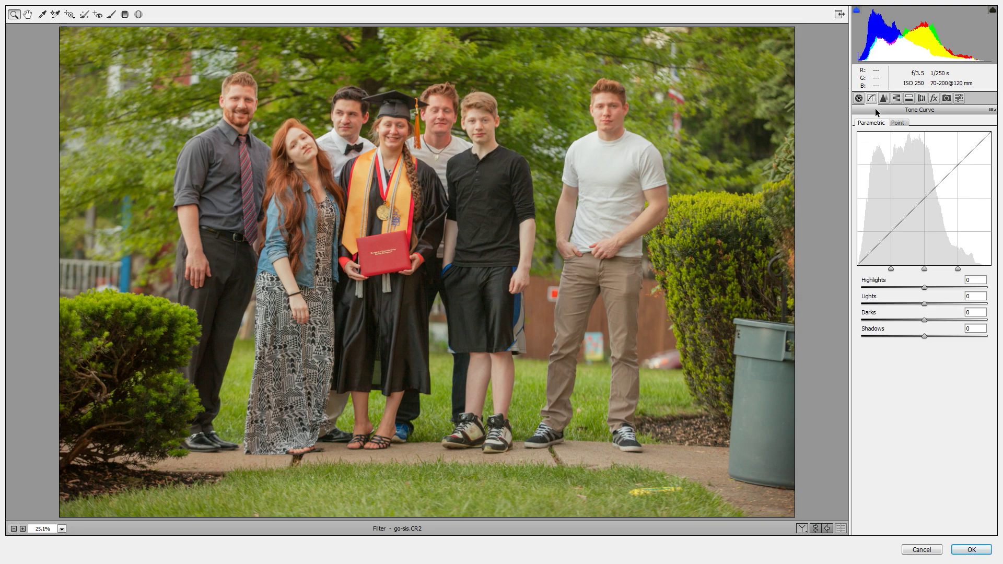
{"action": "left_click", "coordinate": [898, 124]}
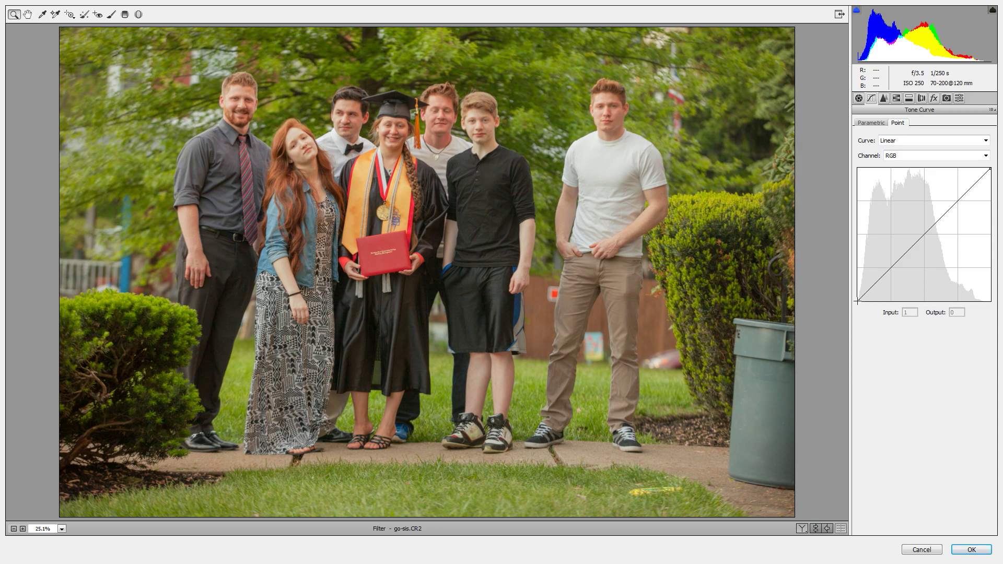
{"action": "left_click_drag", "start_coordinate": [857, 301], "coordinate": [849, 277]}
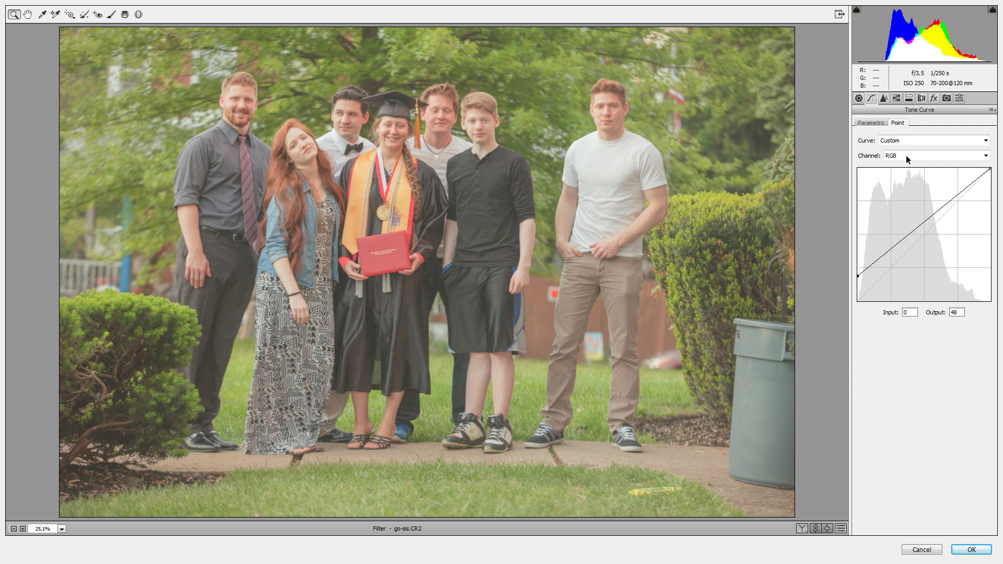
{"action": "left_click", "coordinate": [859, 98]}
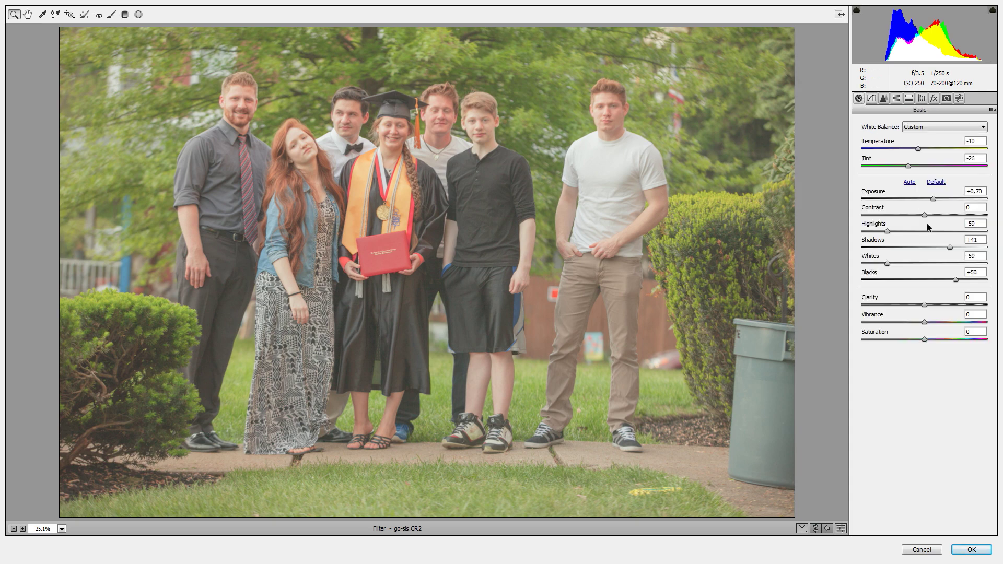
Step: Push Contrast to +100 and lower Vibrance to -30
{"action": "left_click_drag", "start_coordinate": [926, 214], "coordinate": [1002, 220]}
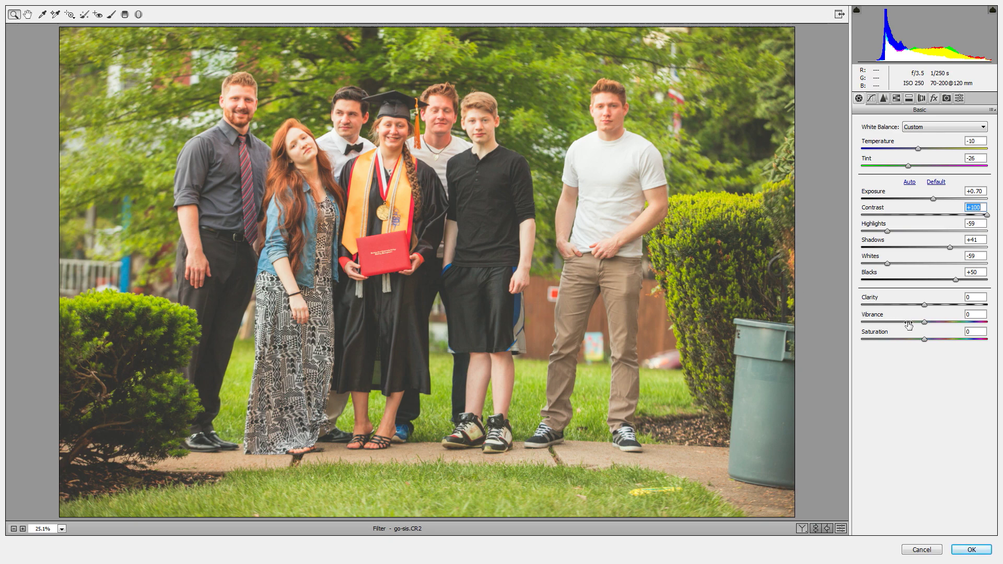
{"action": "left_click_drag", "start_coordinate": [924, 322], "coordinate": [913, 324]}
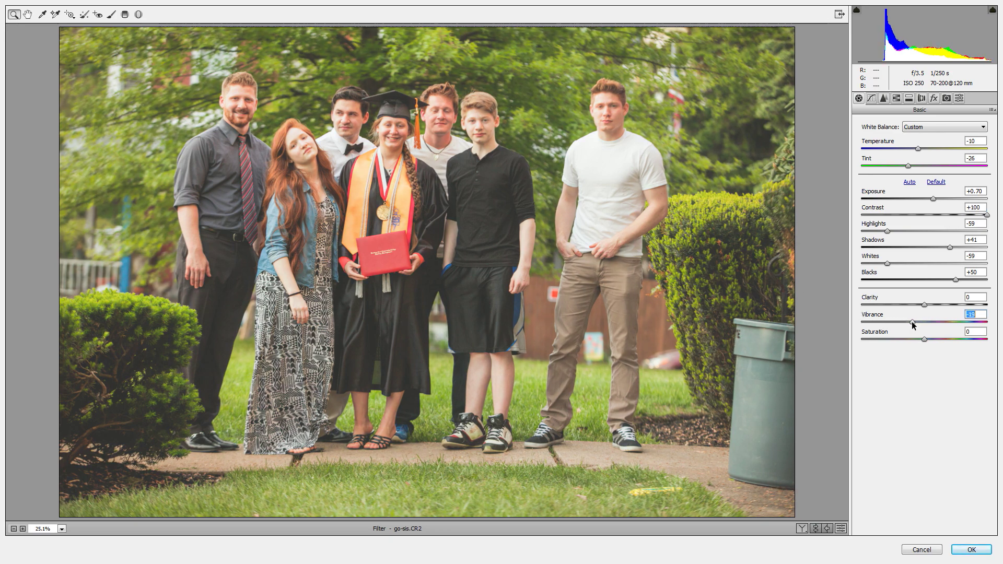
{"action": "left_click_drag", "start_coordinate": [911, 321], "coordinate": [906, 320]}
{"action": "left_click_drag", "start_coordinate": [905, 321], "coordinate": [925, 306]}
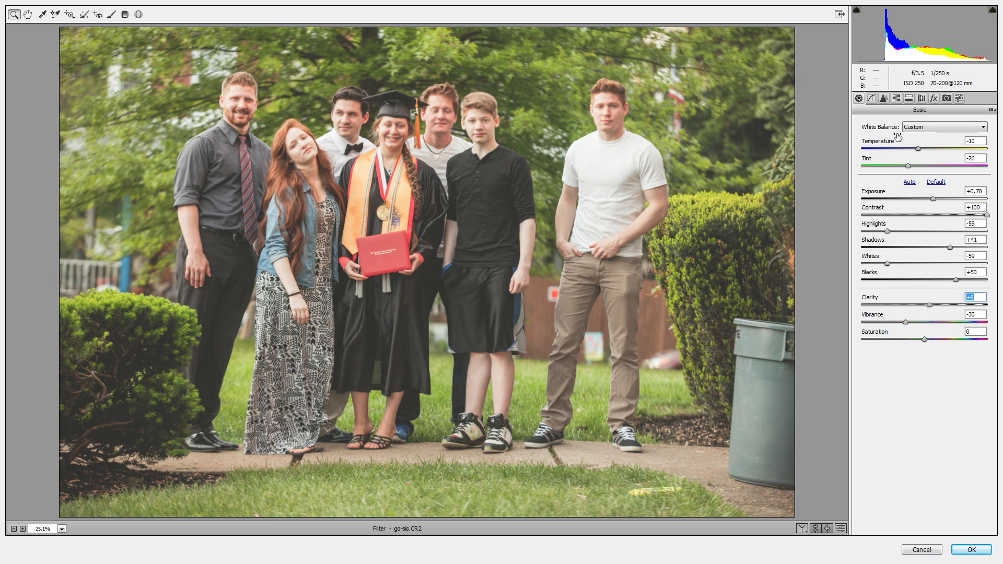
{"action": "left_click", "coordinate": [909, 99]}
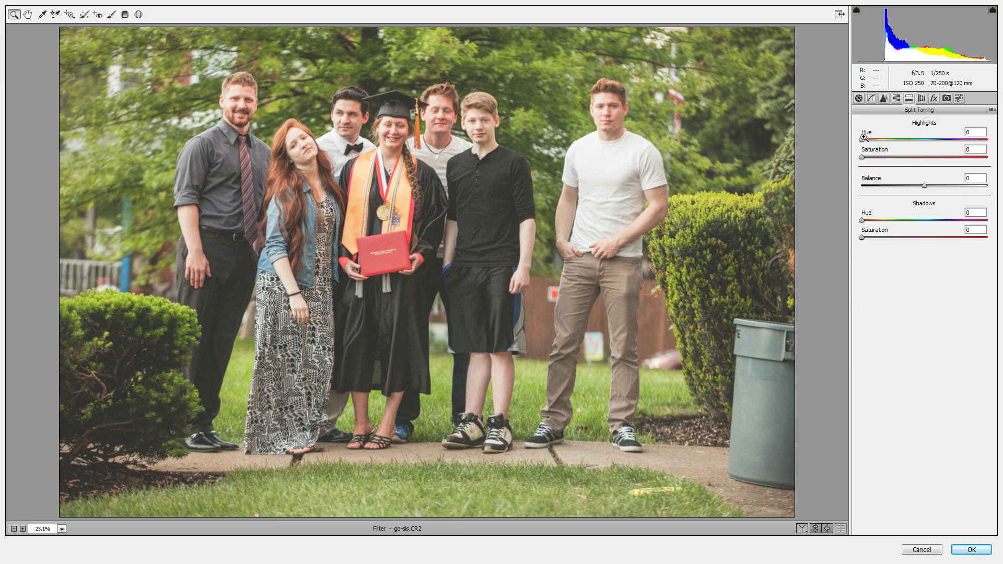
Step: Tint highlights Hue 50/Saturation 20, shadows Hue 320/Saturation 30, Balance about +21
{"action": "left_click_drag", "start_coordinate": [862, 140], "coordinate": [876, 141]}
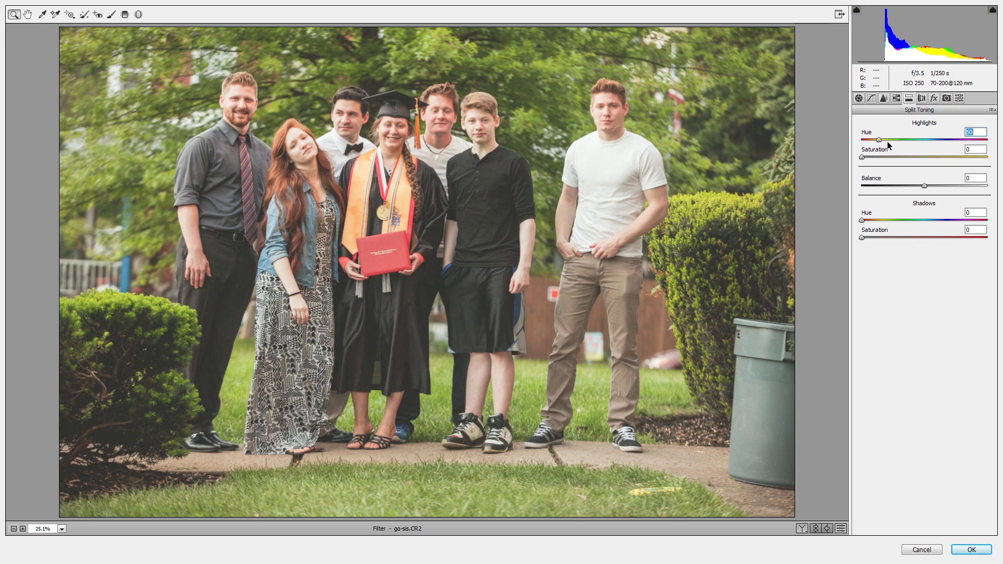
{"action": "left_click_drag", "start_coordinate": [863, 158], "coordinate": [887, 160]}
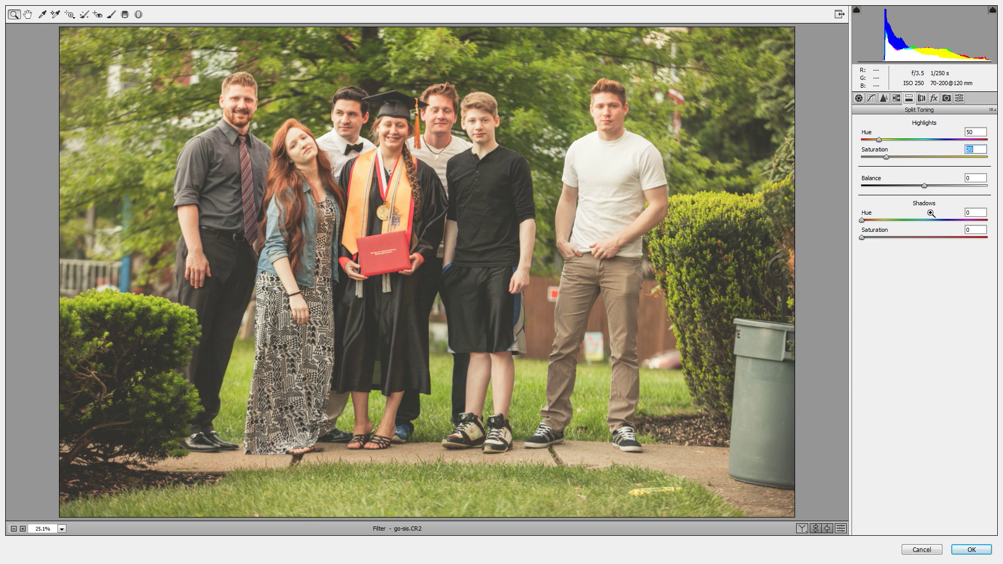
{"action": "left_click_drag", "start_coordinate": [864, 220], "coordinate": [975, 231]}
{"action": "left_click_drag", "start_coordinate": [862, 240], "coordinate": [899, 242]}
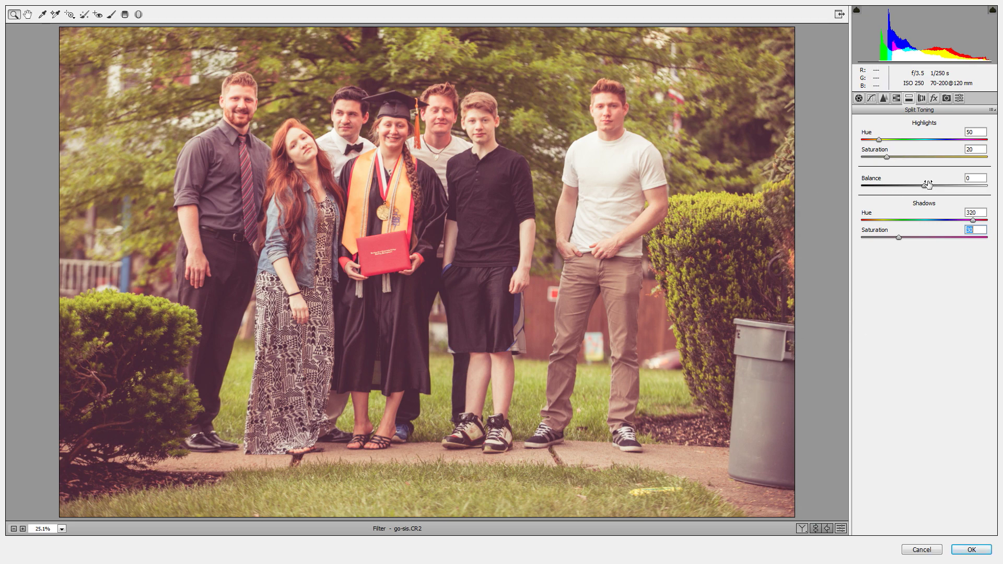
{"action": "left_click_drag", "start_coordinate": [924, 187], "coordinate": [939, 187]}
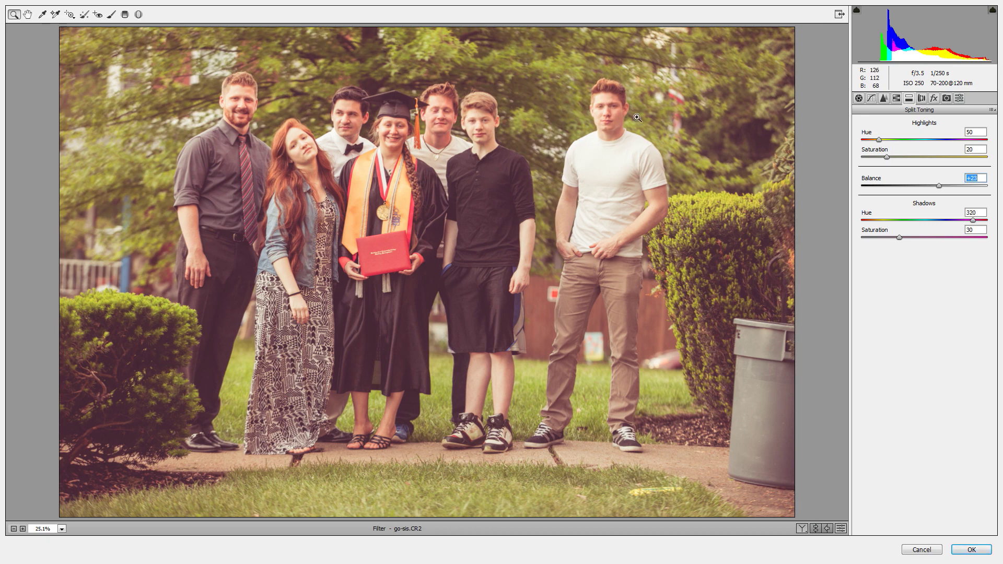
Step: Add an RGB point-curve point at Input 71, Output 94
{"action": "left_click", "coordinate": [870, 99]}
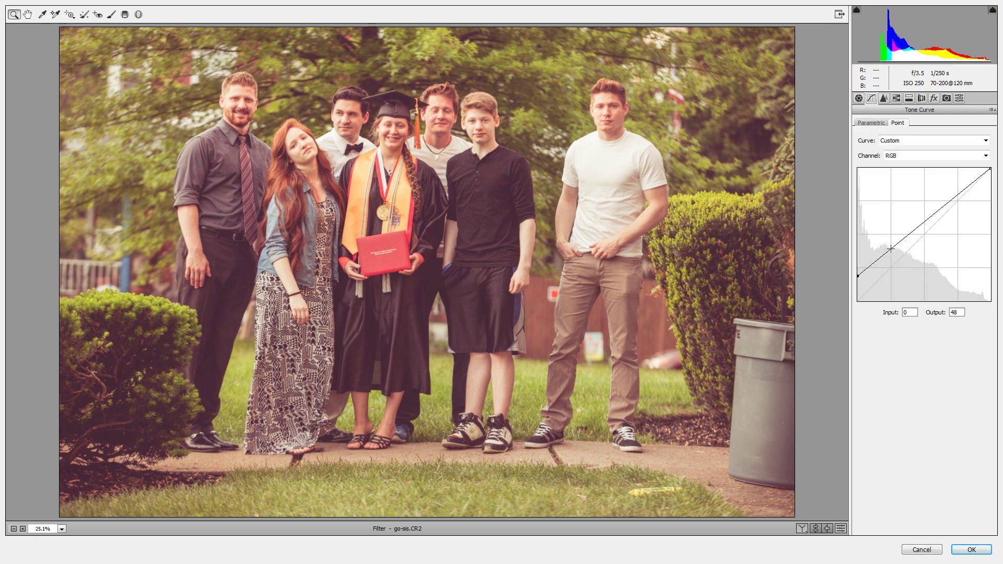
{"action": "left_click_drag", "start_coordinate": [892, 249], "coordinate": [893, 252]}
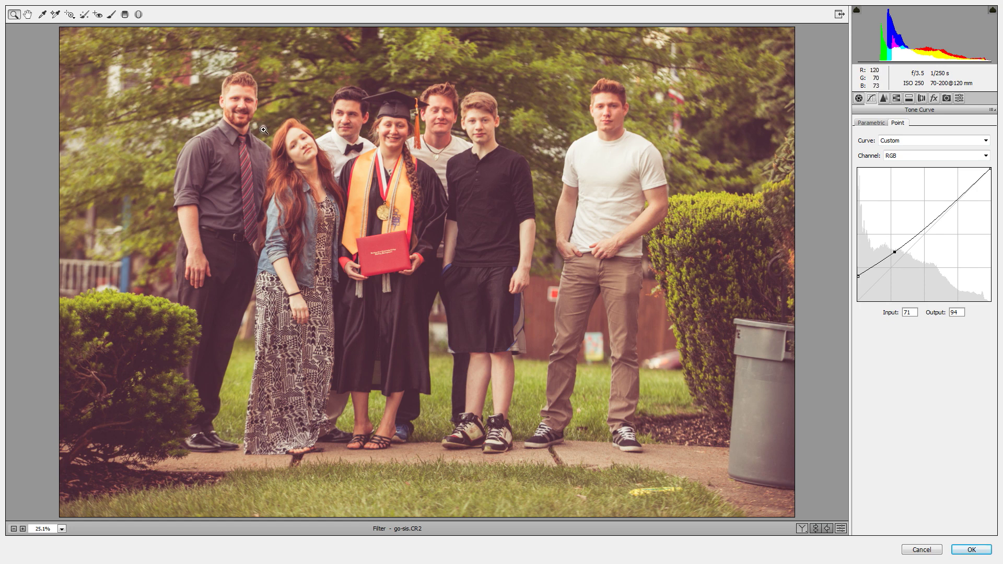
Step: In HSL, shift the Reds hue to +14 and lower the Reds saturation
{"action": "left_click", "coordinate": [896, 99]}
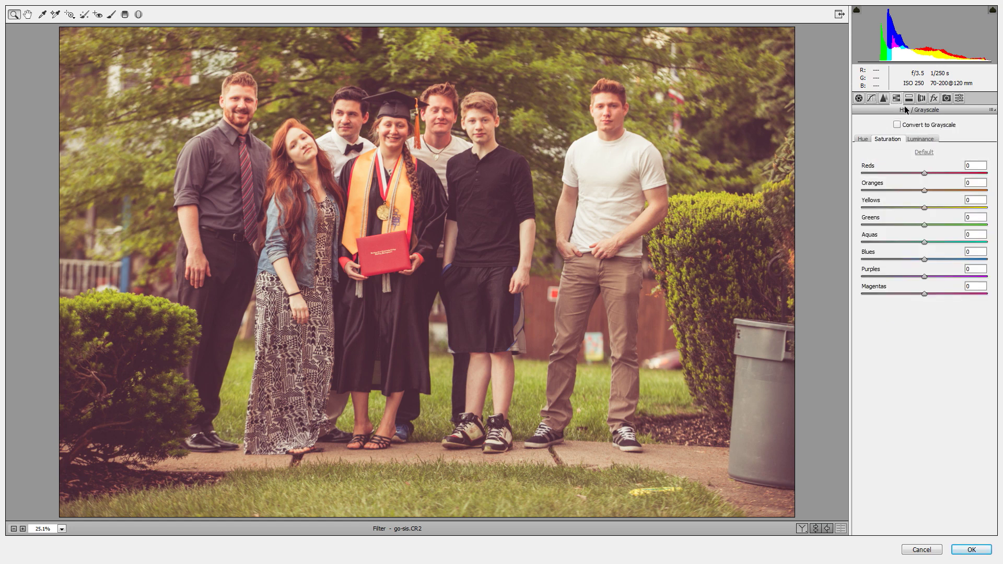
{"action": "left_click", "coordinate": [861, 142]}
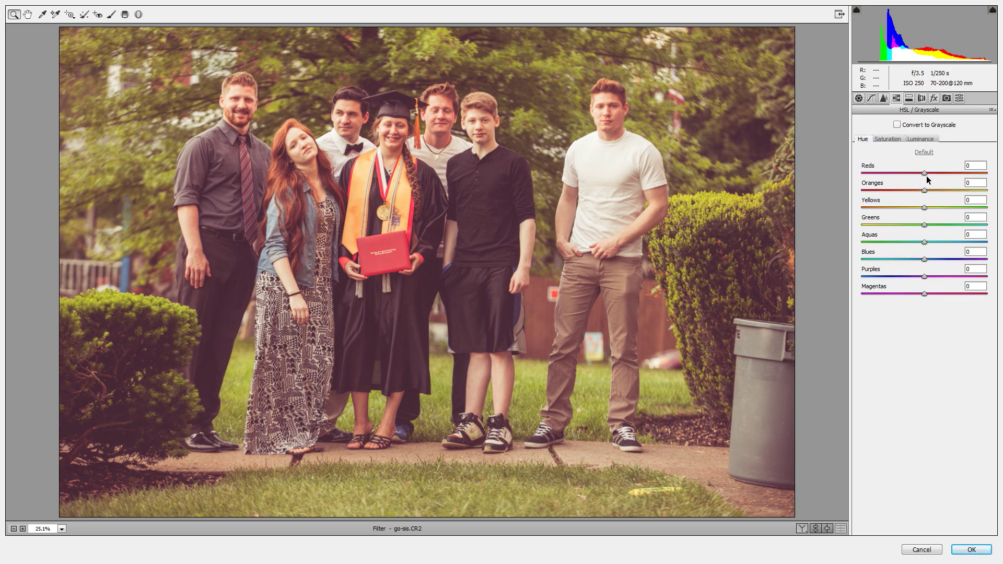
{"action": "left_click_drag", "start_coordinate": [925, 174], "coordinate": [927, 174]}
{"action": "left_click_drag", "start_coordinate": [930, 174], "coordinate": [933, 176]}
{"action": "key", "text": "Down"}
{"action": "key", "text": "Down"}
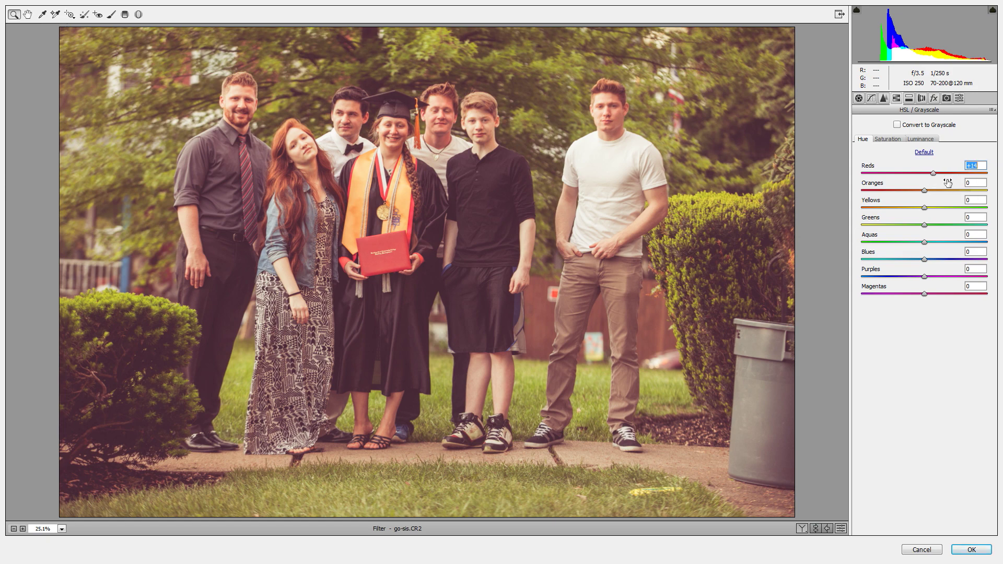
{"action": "left_click", "coordinate": [894, 139]}
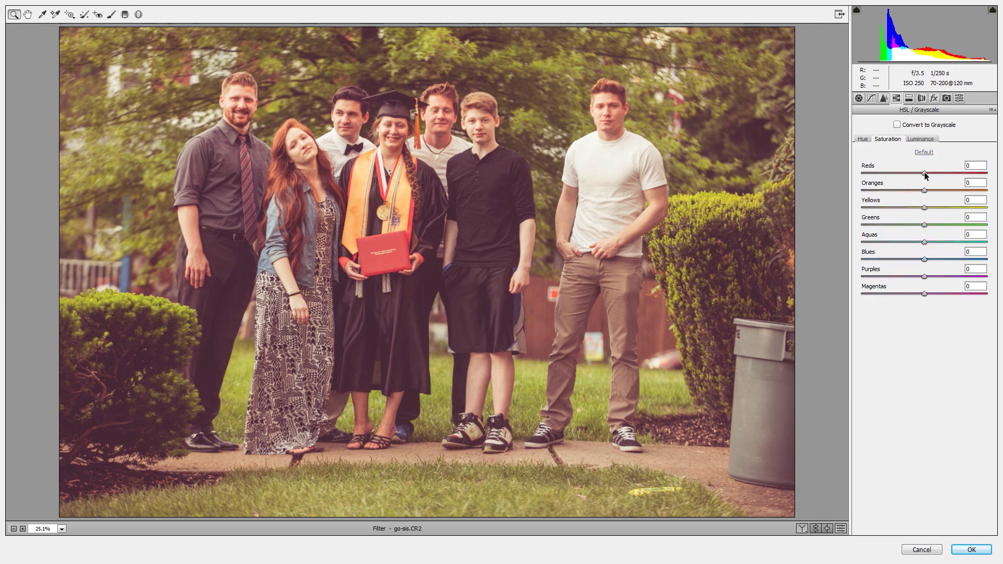
{"action": "left_click_drag", "start_coordinate": [925, 174], "coordinate": [914, 174]}
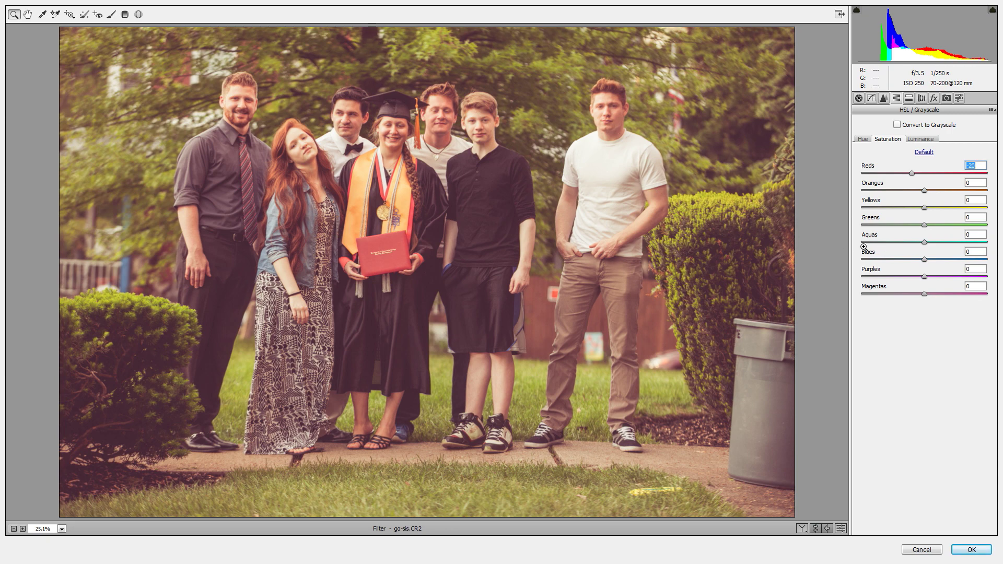
{"action": "left_click", "coordinate": [859, 98]}
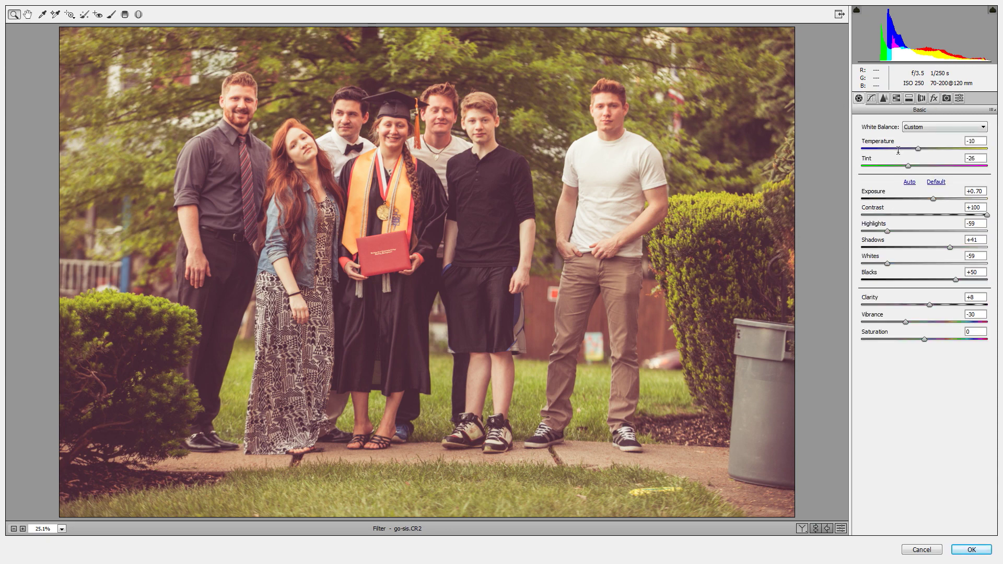
Step: Save the current Camera Raw settings as a new underscore-prefixed preset, then apply the filter
{"action": "left_click", "coordinate": [959, 98]}
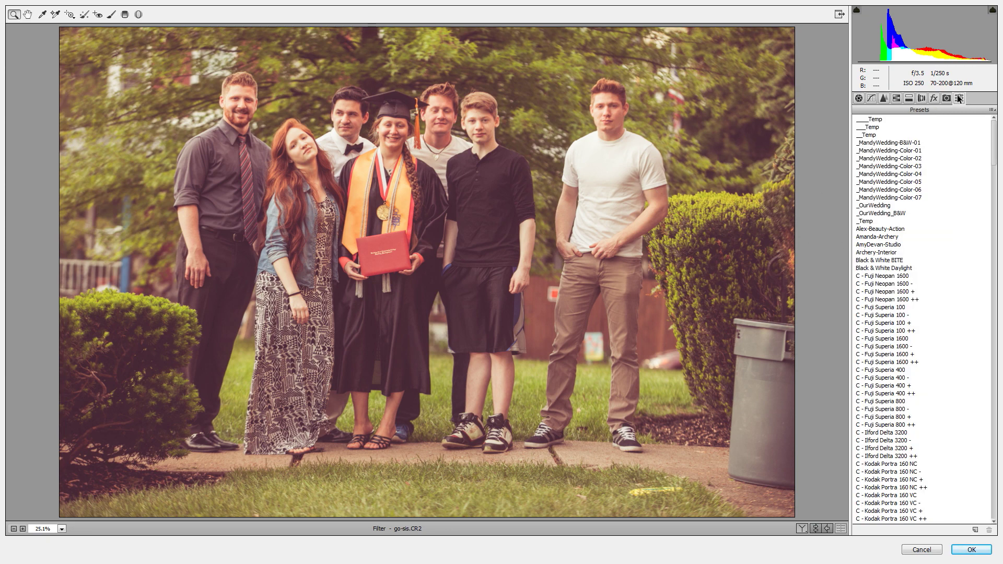
{"action": "left_click", "coordinate": [975, 530]}
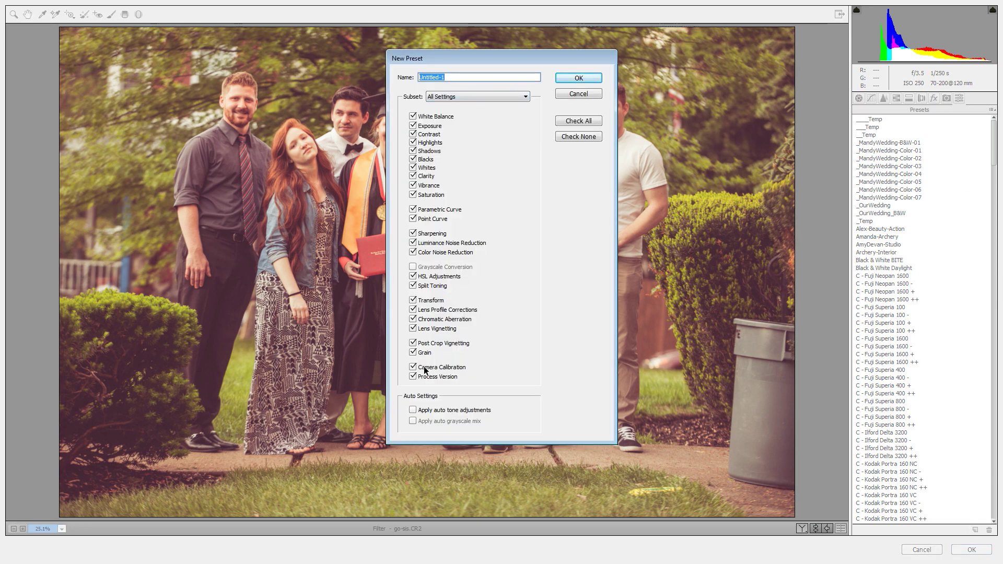
{"action": "type", "text": "________preset"}
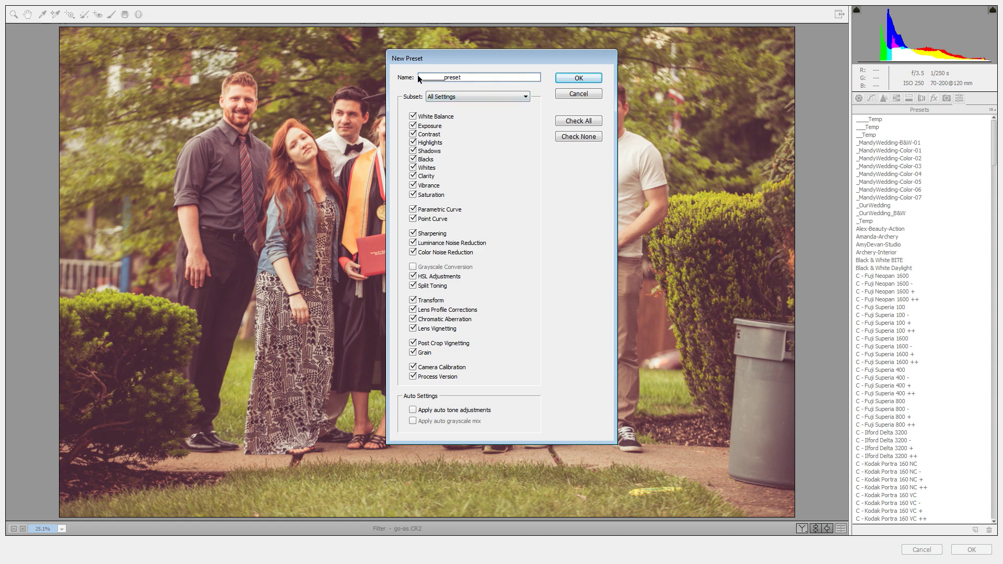
{"action": "left_click", "coordinate": [579, 77]}
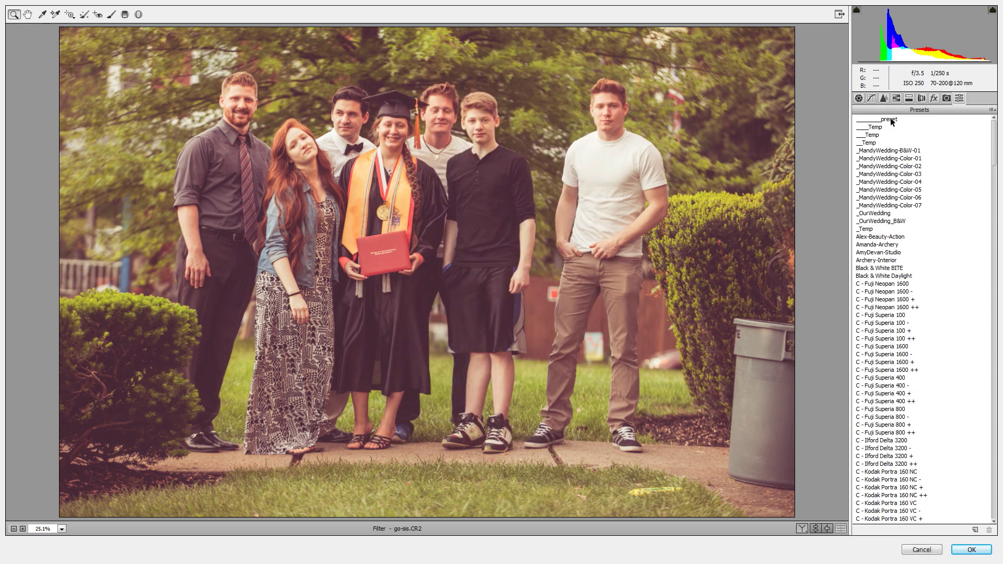
{"action": "scroll", "coordinate": [929, 243], "scroll_direction": "down", "scroll_amount": 20}
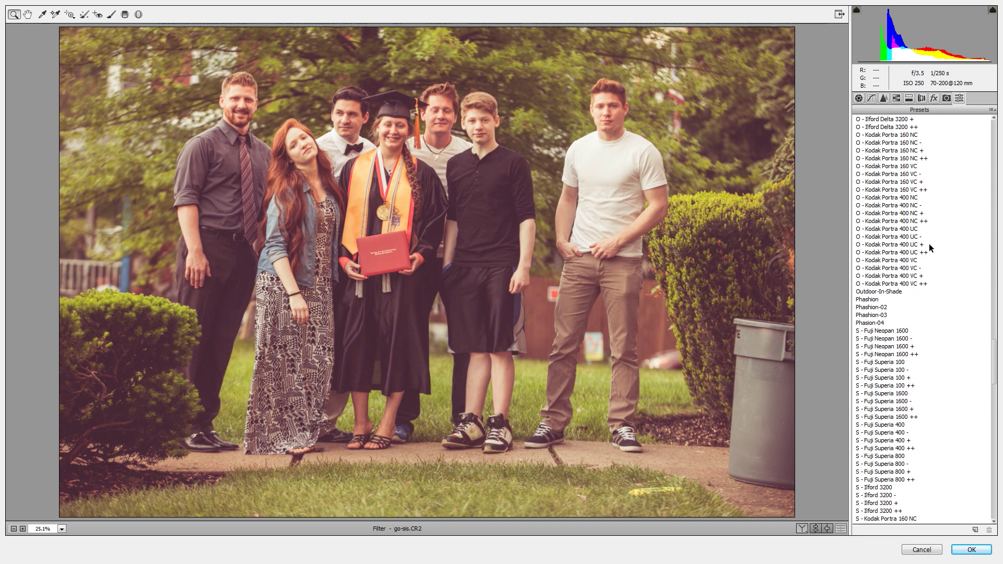
{"action": "scroll", "coordinate": [929, 243], "scroll_direction": "up", "scroll_amount": 20}
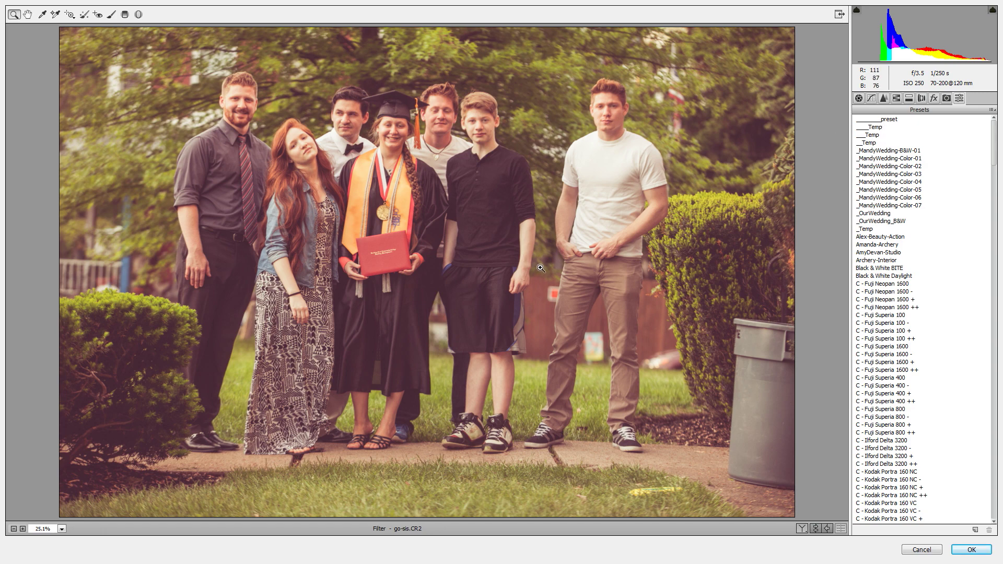
{"action": "left_click", "coordinate": [970, 549]}
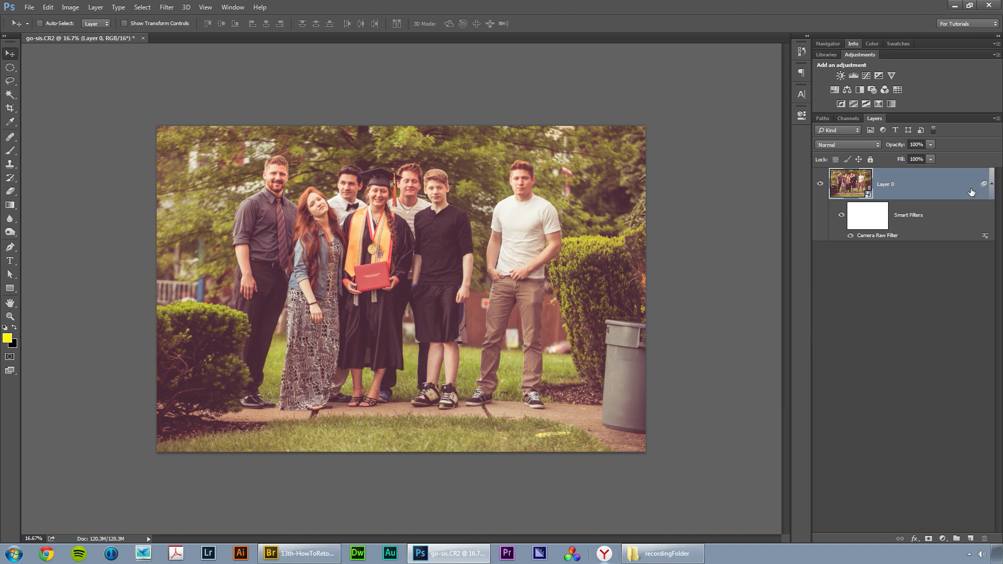
Step: Compare the Camera Raw smart filter on and off, collapse Layer 0, and zoom in on the faces
{"action": "left_click", "coordinate": [842, 217]}
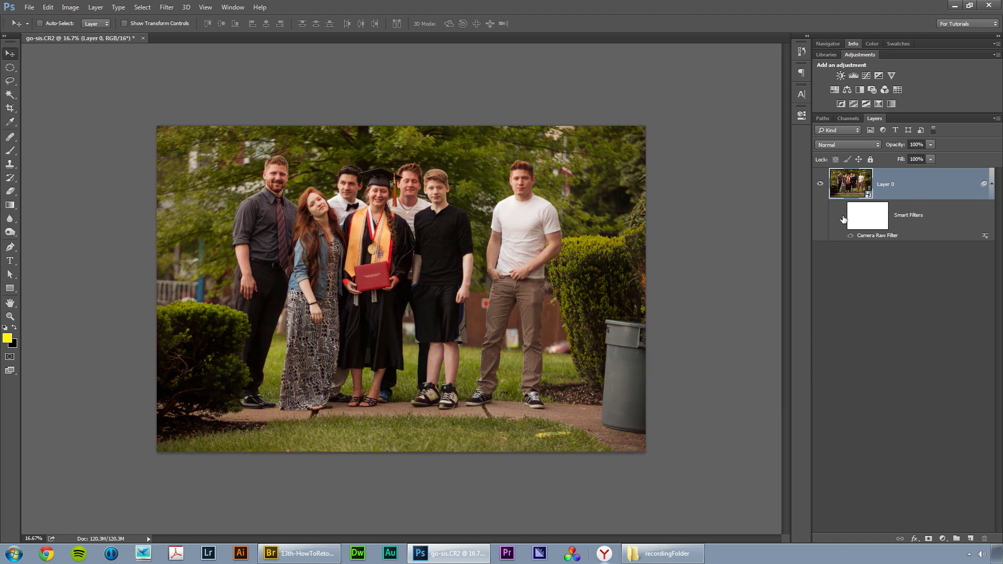
{"action": "left_click", "coordinate": [842, 217]}
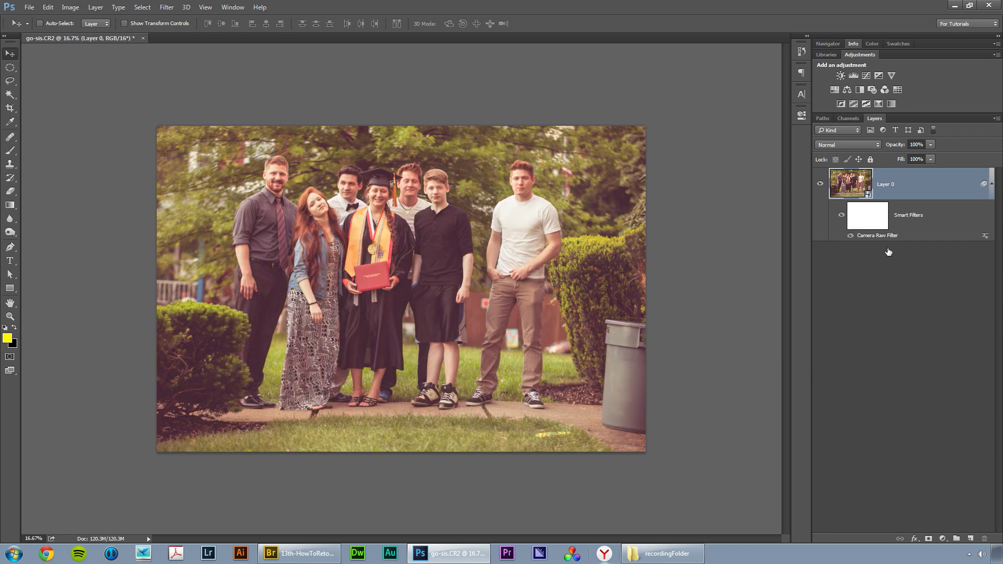
{"action": "left_click", "coordinate": [860, 217]}
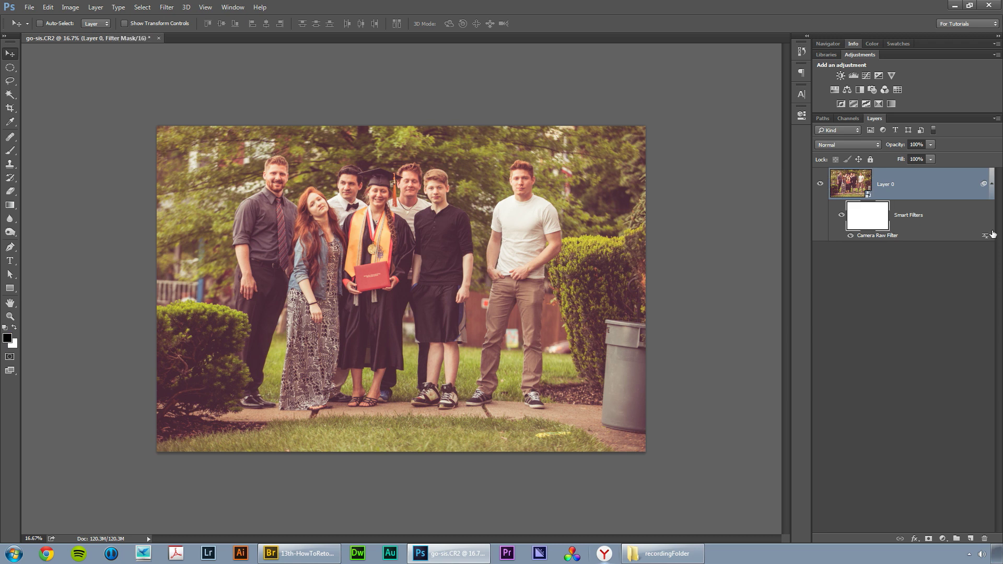
{"action": "left_click", "coordinate": [992, 189]}
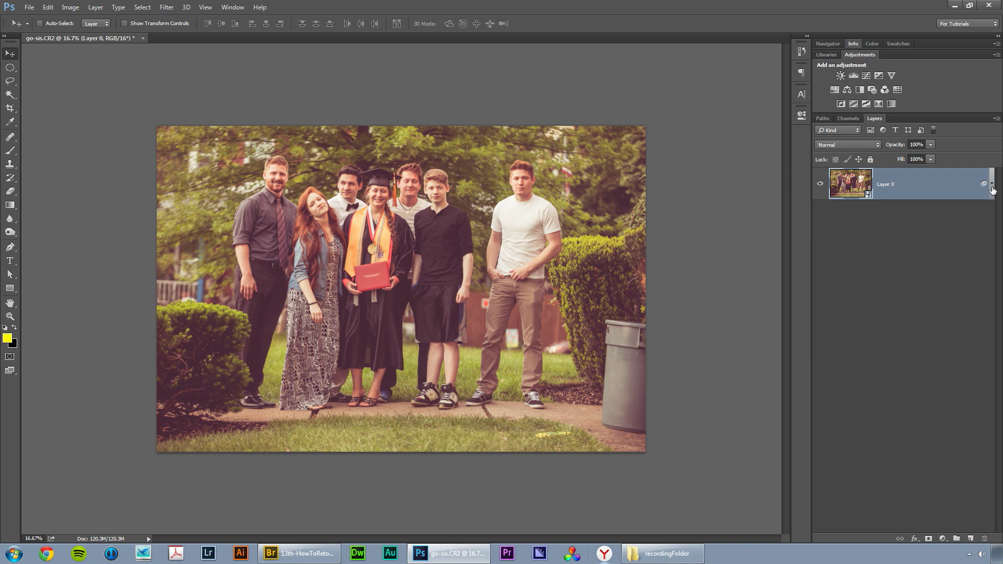
{"action": "key", "text": "z"}
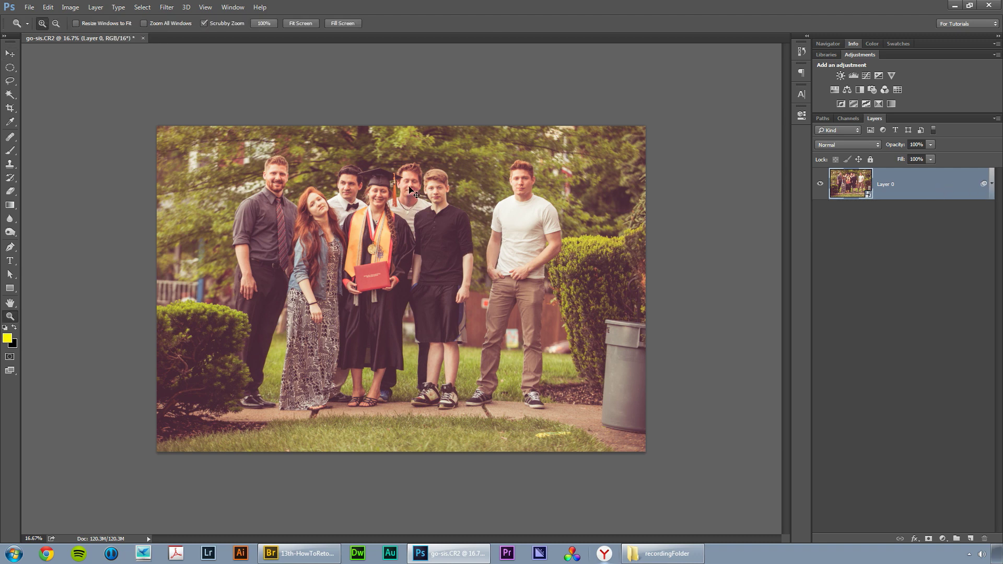
{"action": "left_click_drag", "start_coordinate": [410, 211], "coordinate": [468, 304]}
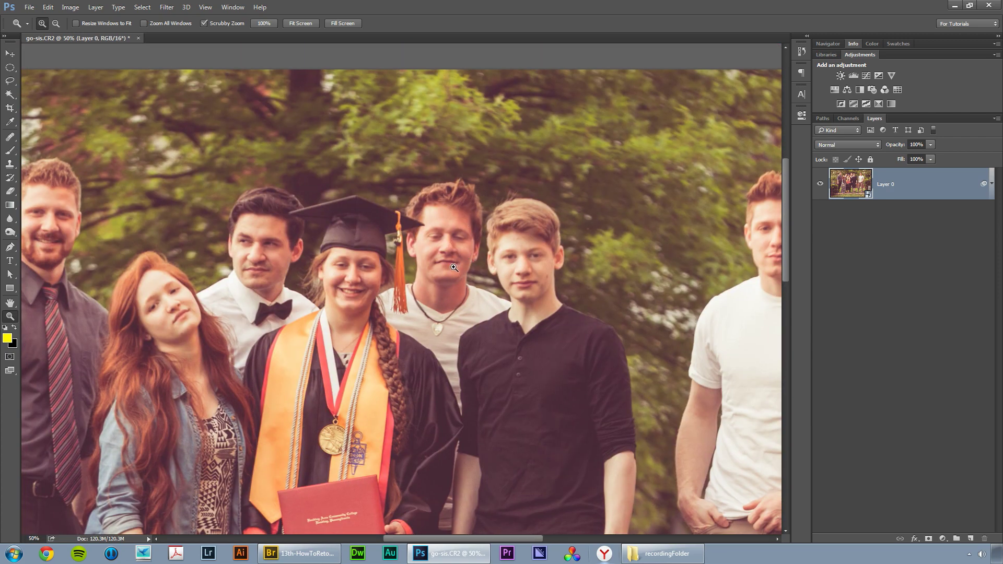
Step: Open seth-face.CR2 from Bridge in Camera Raw
{"action": "left_click", "coordinate": [319, 561]}
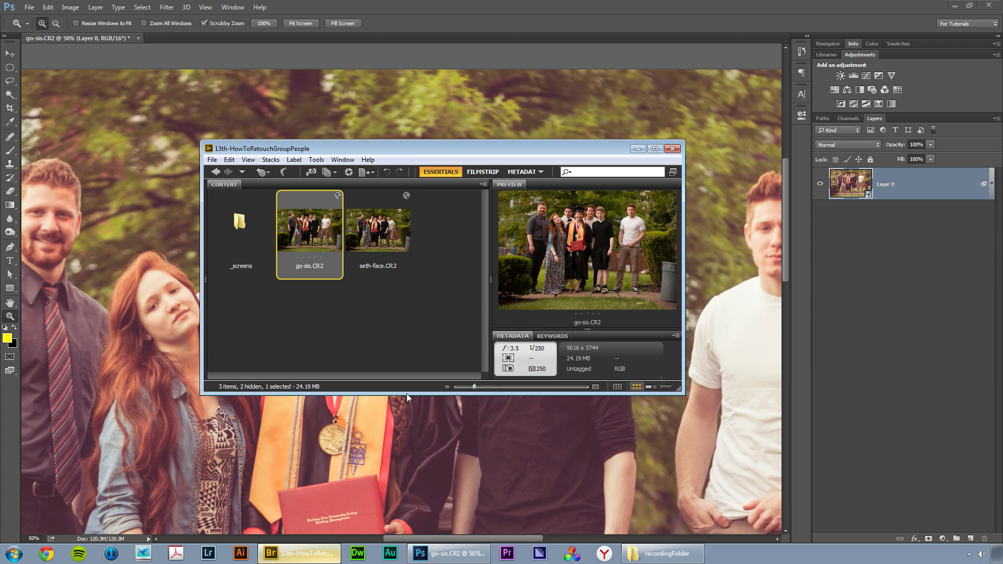
{"action": "left_click", "coordinate": [379, 237]}
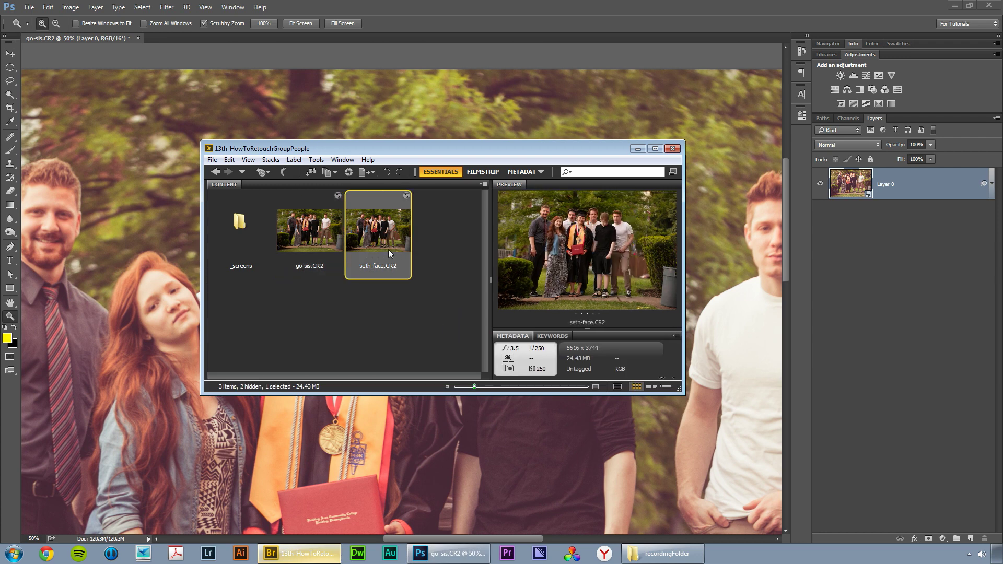
{"action": "double_click", "coordinate": [385, 227]}
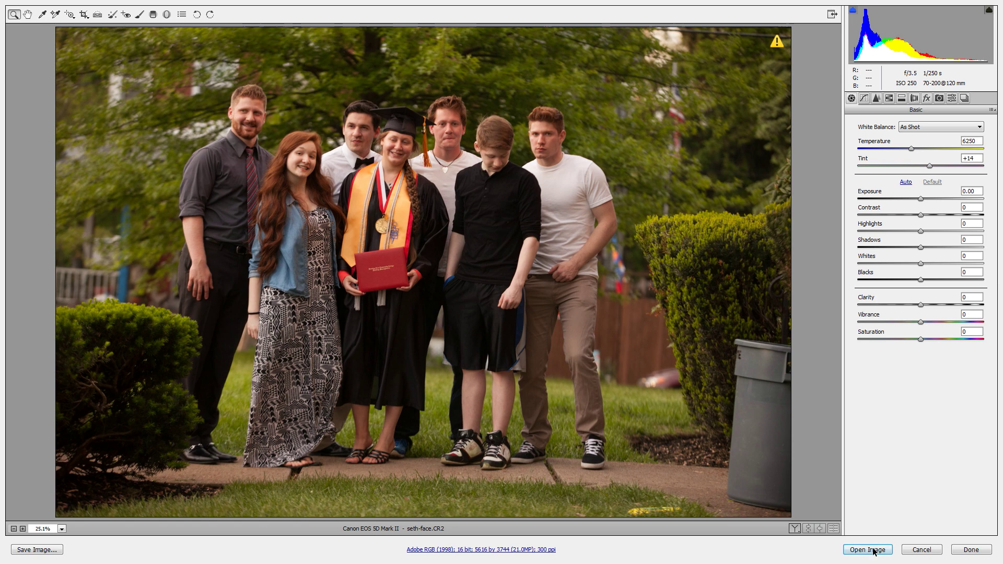
Step: Open seth-face in Photoshop and convert its Background layer to a smart object
{"action": "left_click", "coordinate": [867, 549]}
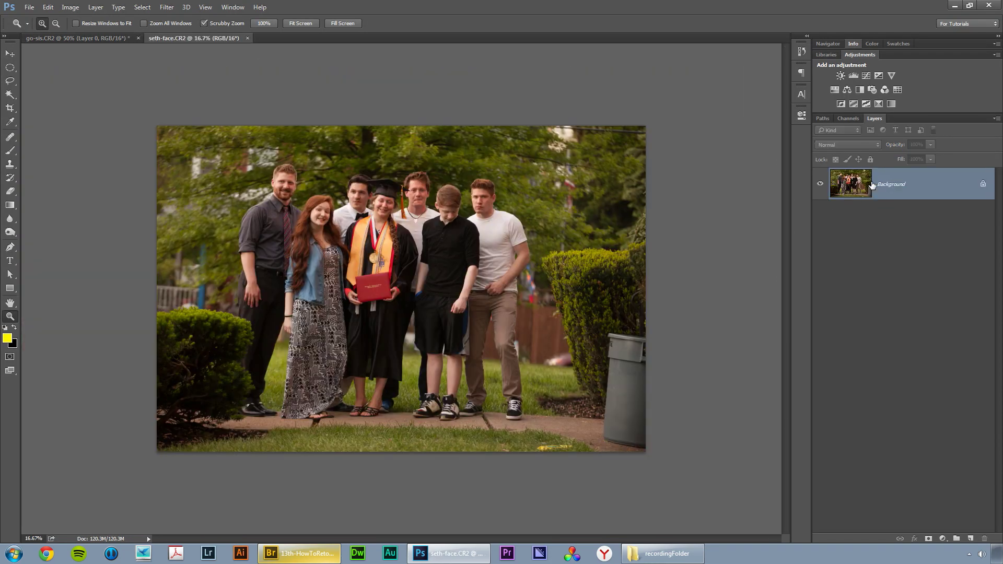
{"action": "right_click", "coordinate": [871, 184]}
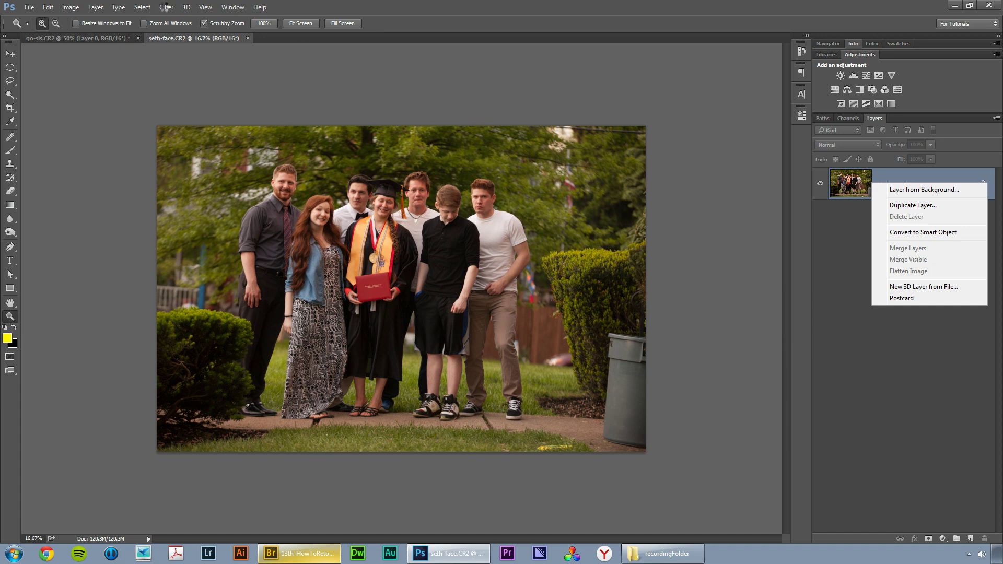
{"action": "left_click", "coordinate": [166, 7]}
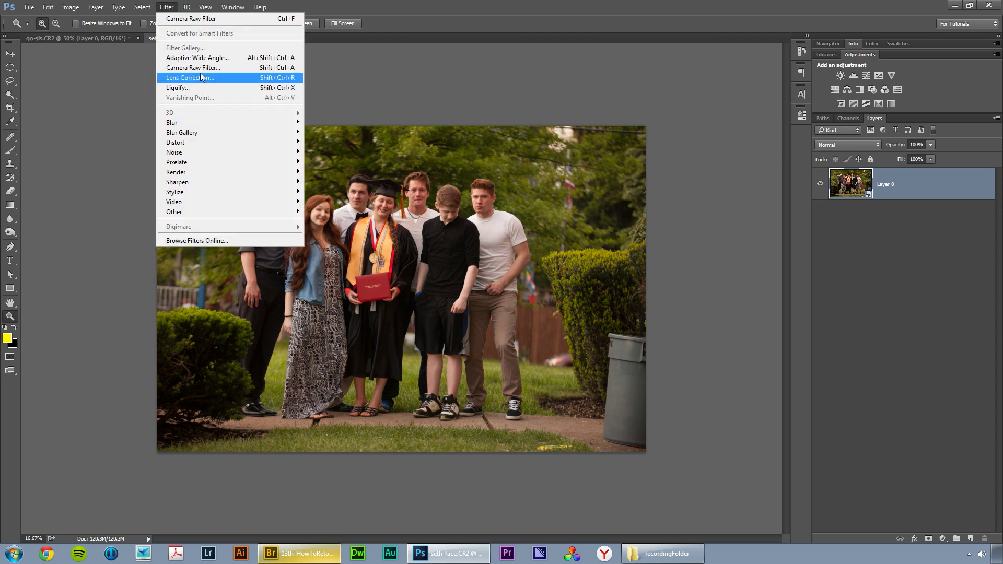
Step: Apply the saved warm vintage preset to seth-face through the Camera Raw Filter
{"action": "left_click", "coordinate": [199, 68]}
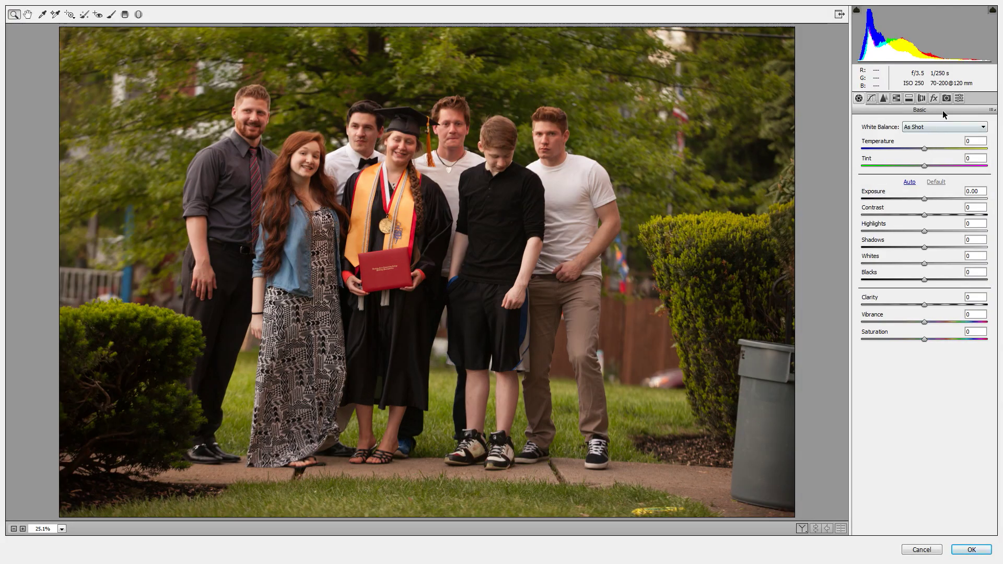
{"action": "left_click", "coordinate": [960, 98]}
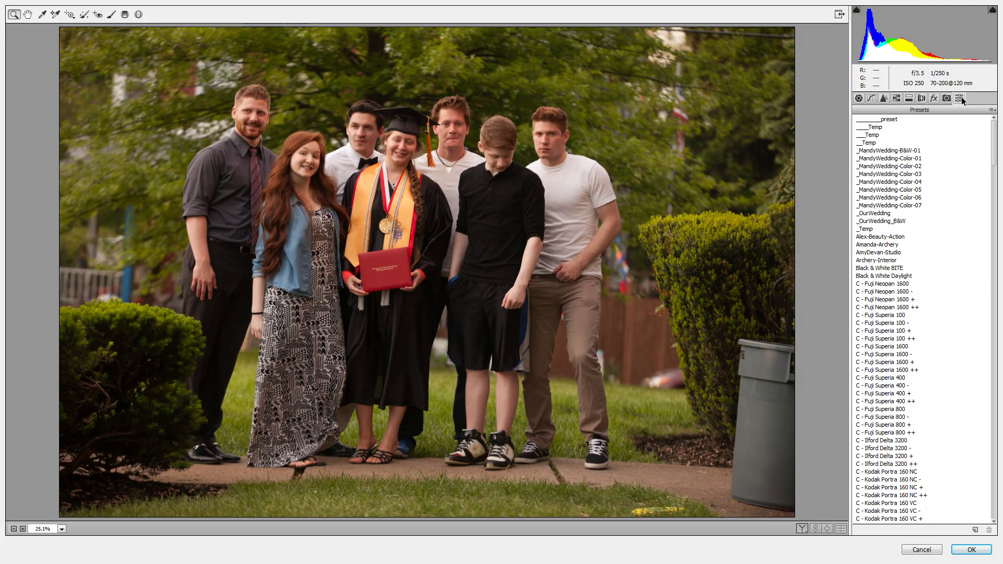
{"action": "left_click", "coordinate": [890, 120]}
{"action": "left_click", "coordinate": [971, 549]}
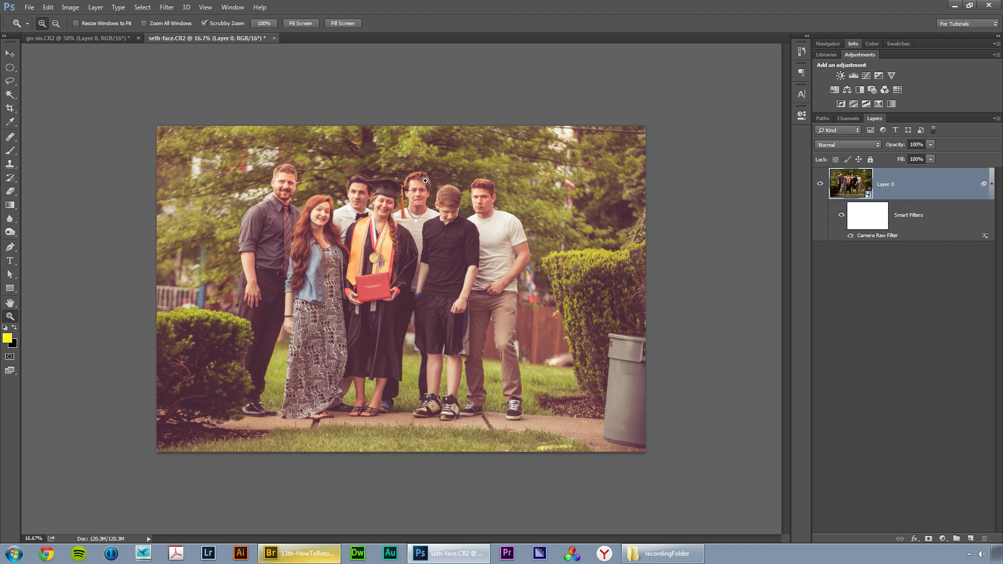
{"action": "left_click", "coordinate": [102, 43]}
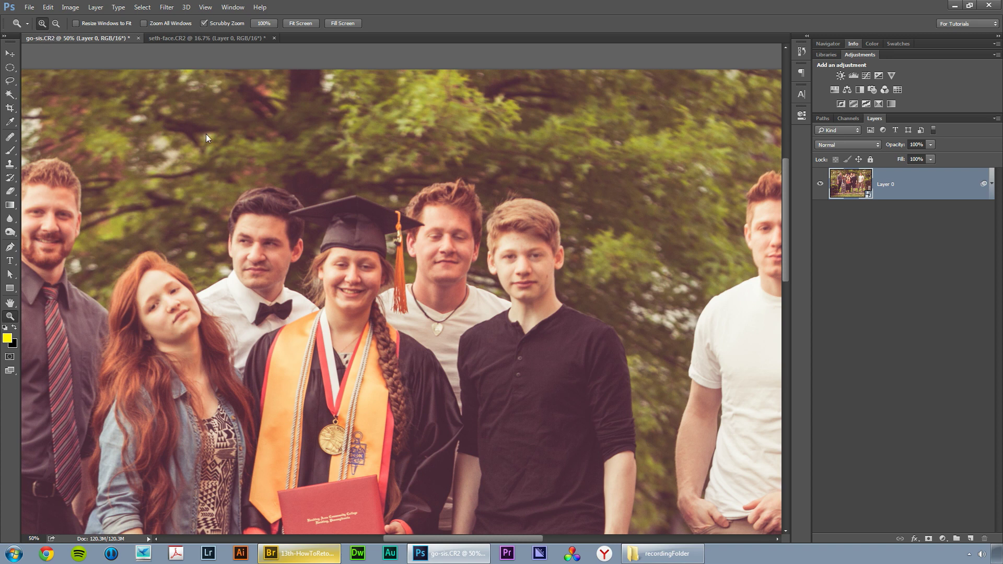
Step: Arrange the two photos 2-up Vertical and zoom both out to fit
{"action": "key", "text": "ctrl+0"}
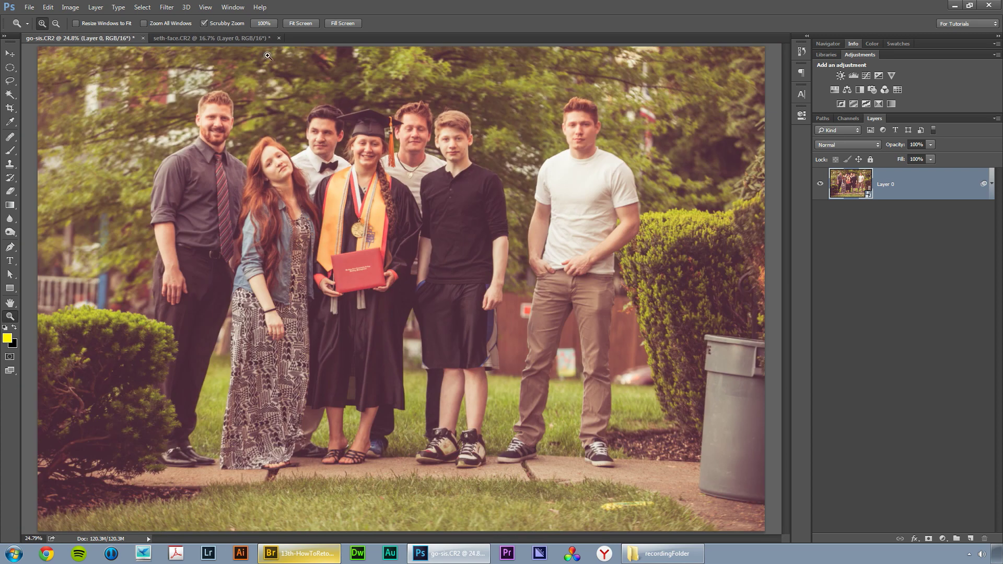
{"action": "left_click", "coordinate": [232, 7]}
{"action": "mouse_move", "coordinate": [238, 19]}
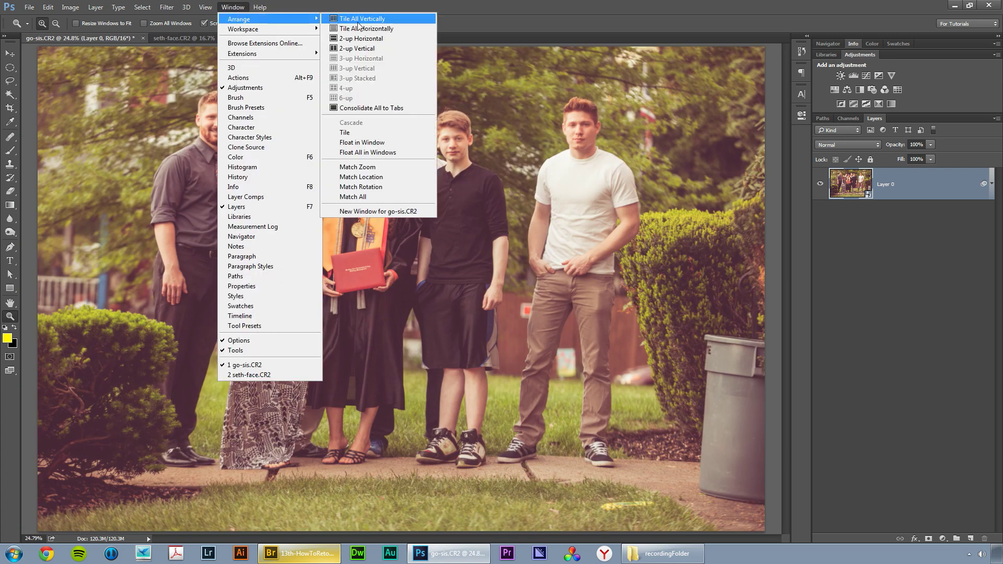
{"action": "left_click", "coordinate": [364, 51]}
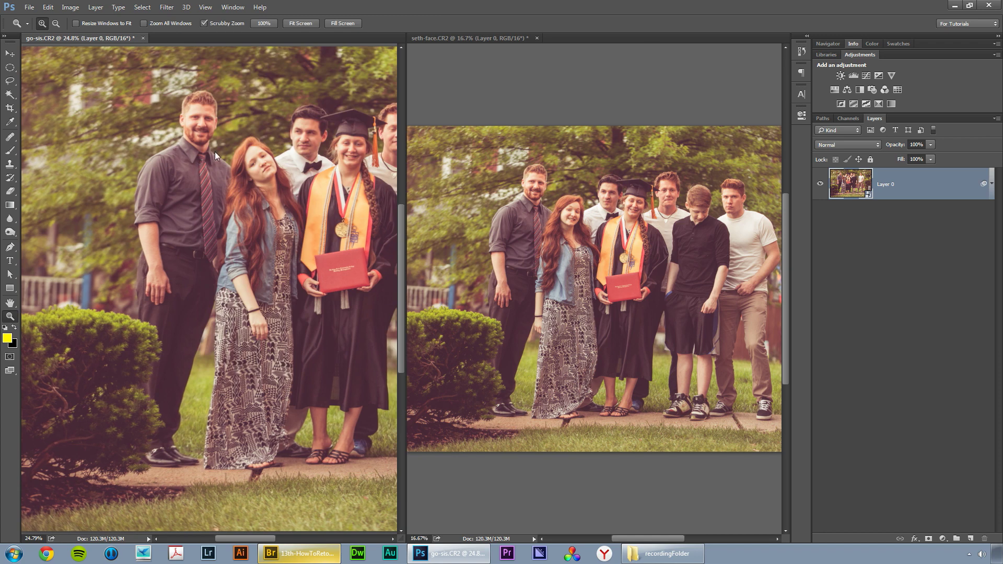
{"action": "left_click", "coordinate": [109, 152], "text": "alt"}
{"action": "left_click", "coordinate": [99, 143], "text": "alt"}
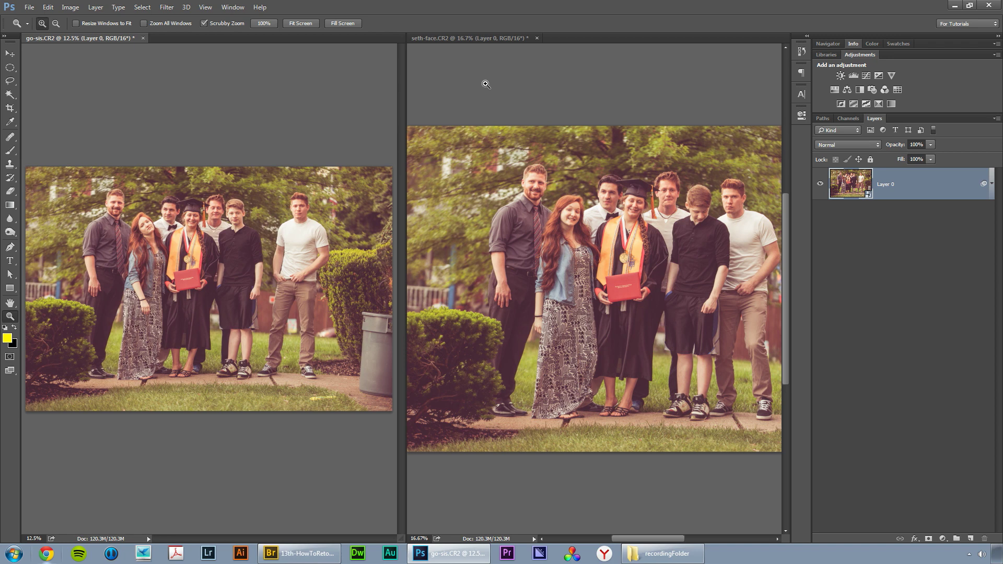
{"action": "left_click", "coordinate": [477, 36]}
{"action": "key", "text": "ctrl+minus"}
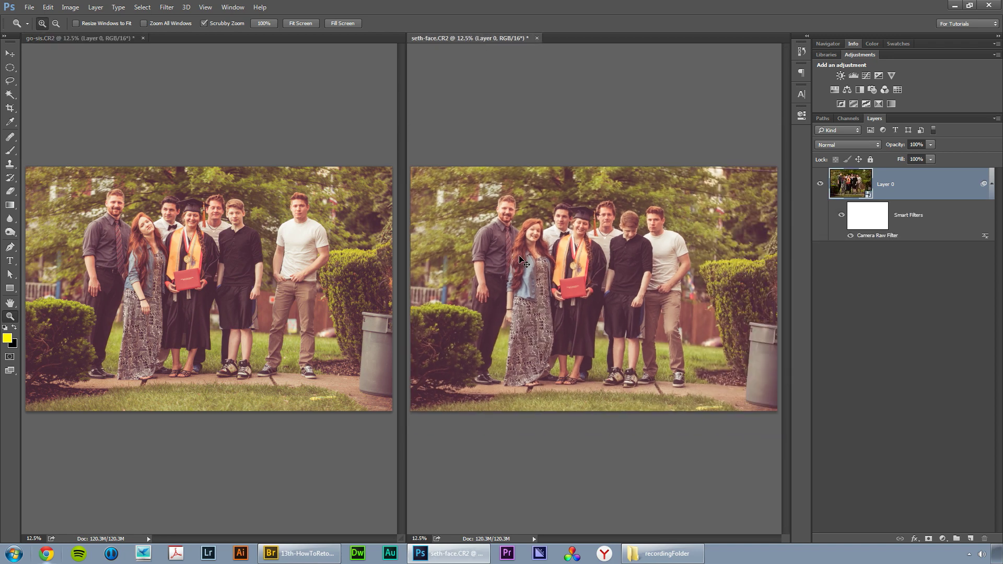
Step: Drag the seth-face image onto go-sis with the Move tool as a new layer
{"action": "left_click", "coordinate": [8, 53]}
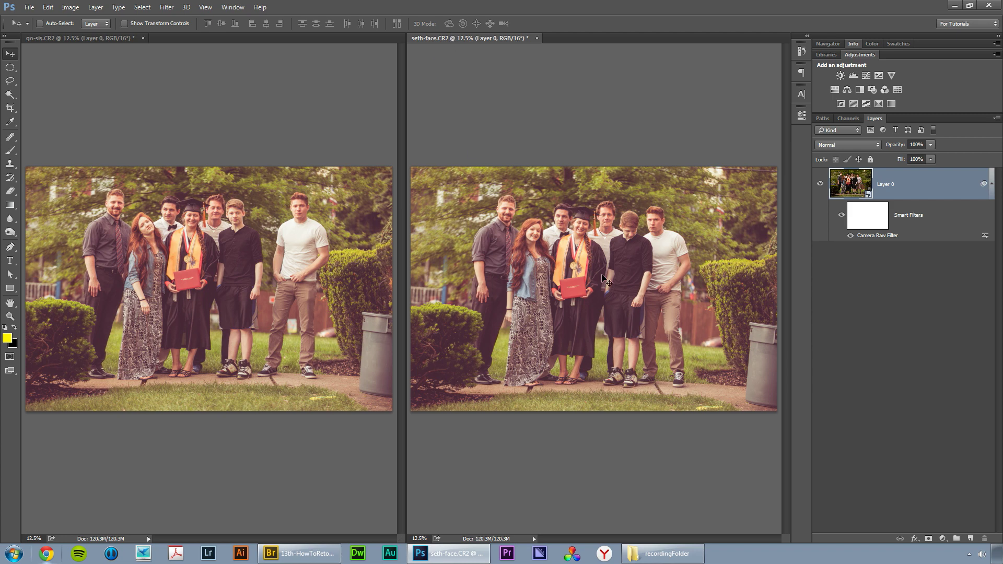
{"action": "left_click_drag", "start_coordinate": [633, 262], "coordinate": [323, 197]}
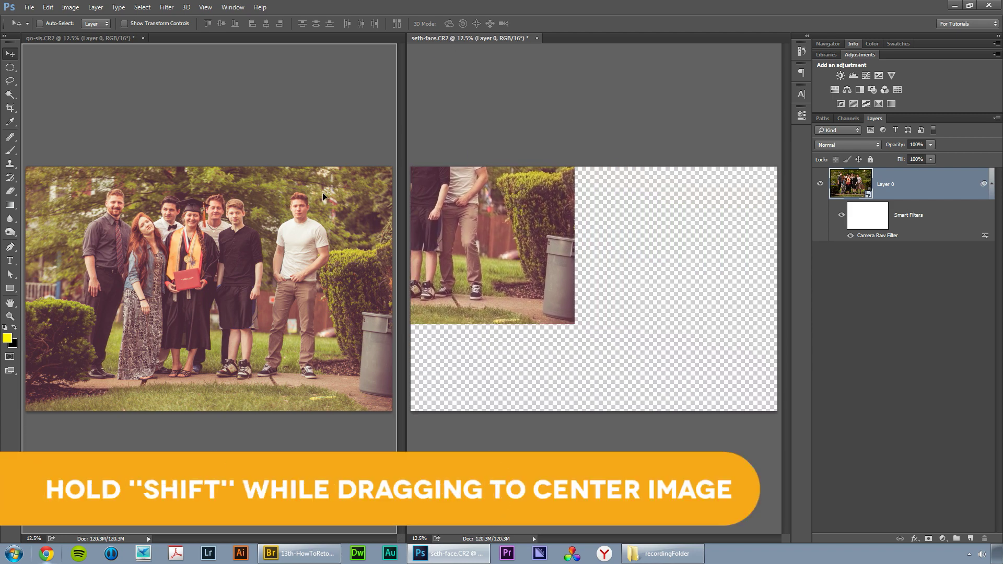
{"action": "left_click_drag", "start_coordinate": [211, 260], "coordinate": [211, 260]}
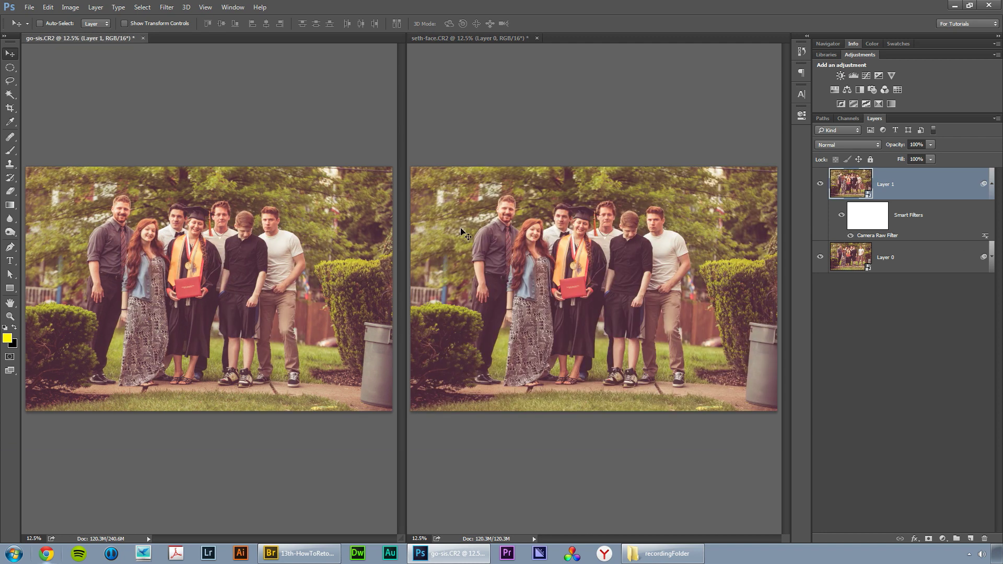
{"action": "left_click", "coordinate": [504, 37]}
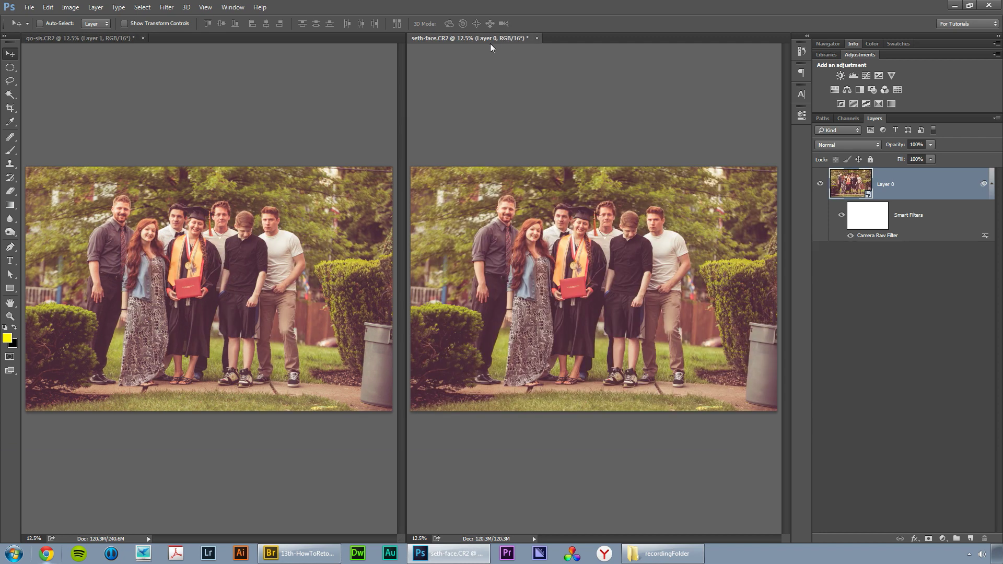
Step: Close the seth-face document without saving and collapse the new layer's filter list
{"action": "left_click", "coordinate": [536, 38]}
{"action": "left_click", "coordinate": [502, 209]}
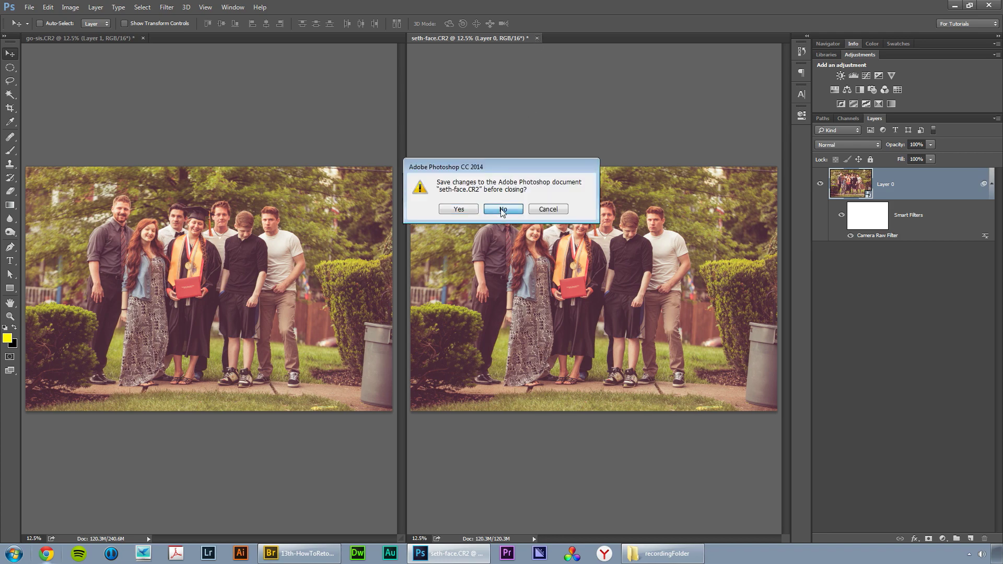
{"action": "key", "text": "ctrl+plus"}
{"action": "key", "text": "ctrl+plus"}
{"action": "key", "text": "ctrl+plus"}
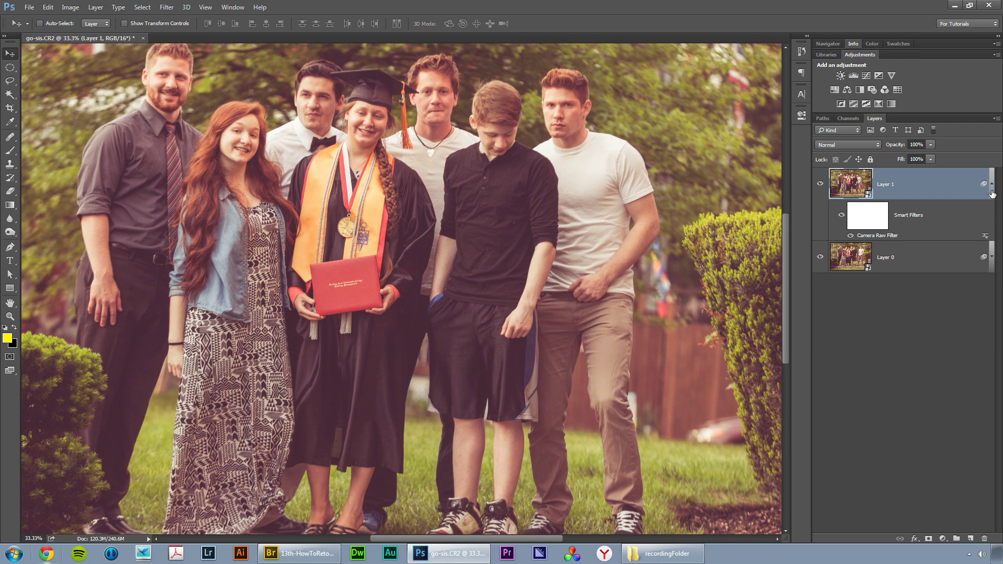
{"action": "left_click", "coordinate": [991, 193]}
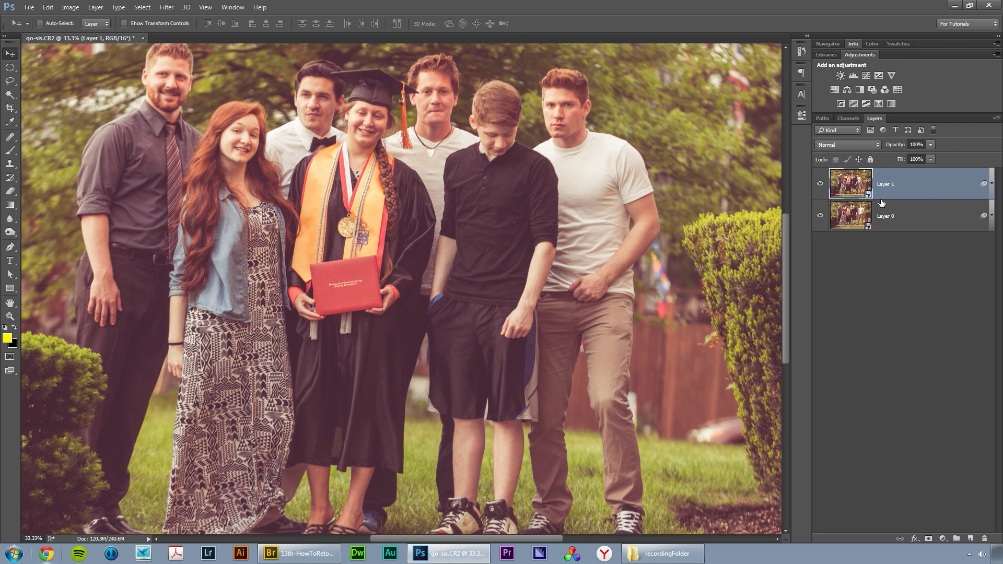
Step: Rename the top layer seth-face and the bottom layer go-sis
{"action": "double_click", "coordinate": [888, 185]}
{"action": "type", "text": "seth-face"}
{"action": "key", "text": "Return"}
{"action": "double_click", "coordinate": [886, 217]}
{"action": "type", "text": "go"}
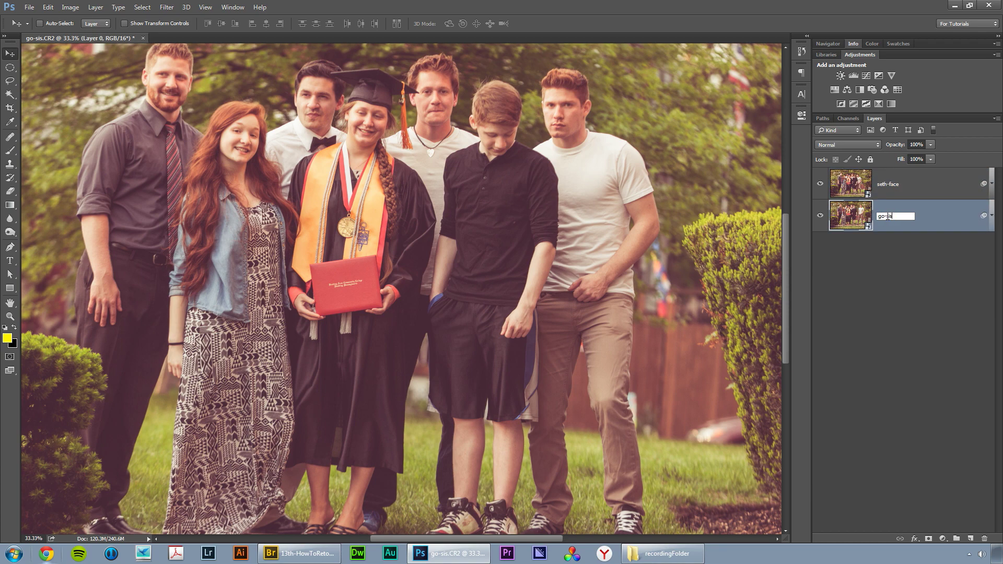
{"action": "type", "text": "-sis"}
{"action": "key", "text": "Return"}
{"action": "left_click", "coordinate": [891, 185]}
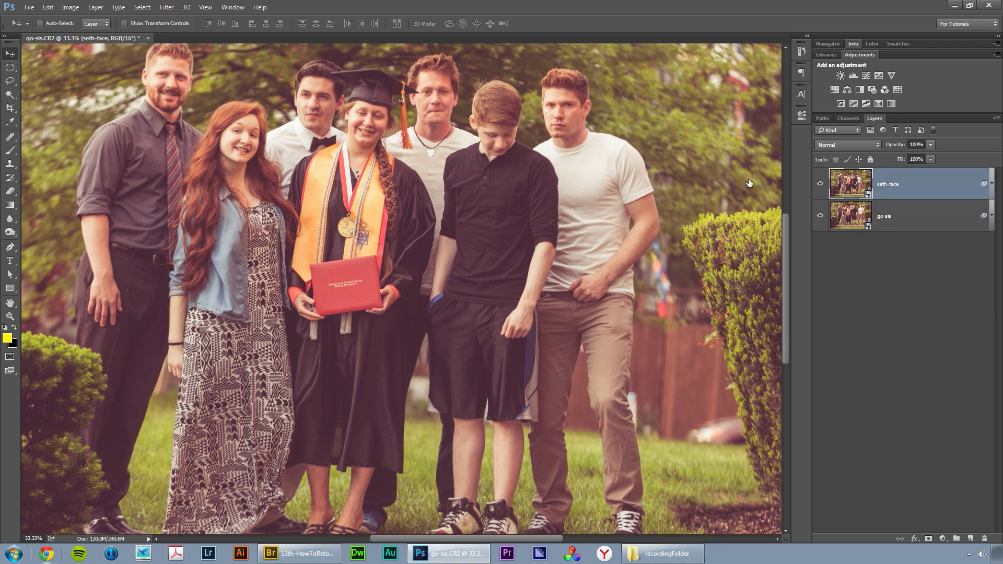
Step: Zoom to 66.7% and look over the group's faces
{"action": "key", "text": "z"}
{"action": "left_click", "coordinate": [457, 160]}
{"action": "left_click_drag", "start_coordinate": [457, 159], "coordinate": [329, 242]}
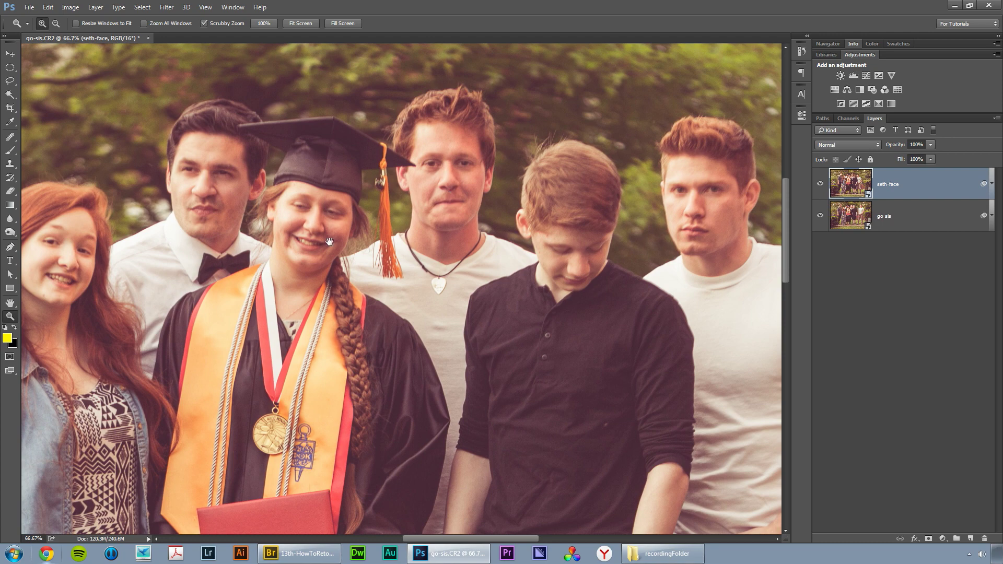
{"action": "left_click_drag", "start_coordinate": [267, 271], "coordinate": [194, 271]}
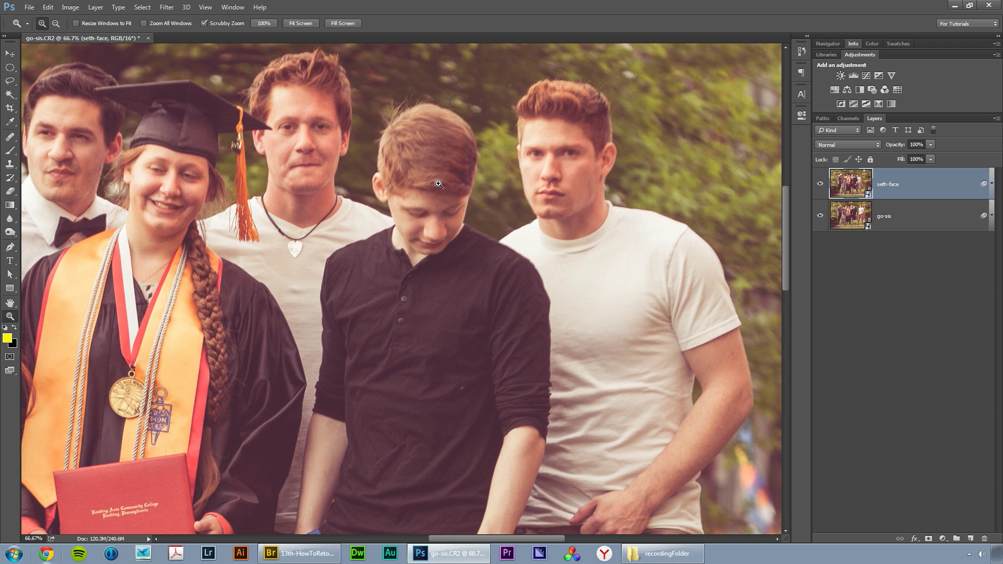
{"action": "left_click_drag", "start_coordinate": [466, 286], "coordinate": [496, 389]}
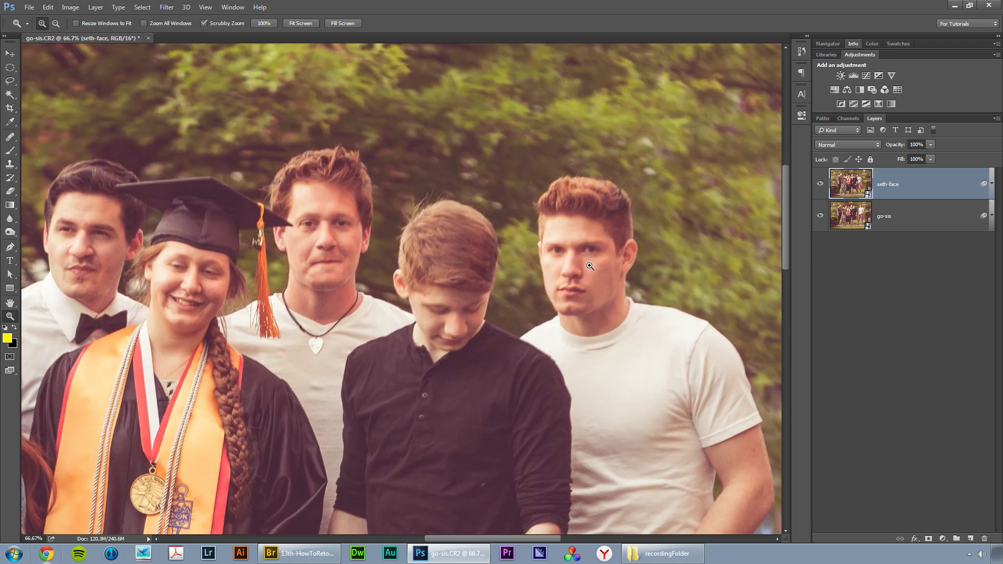
{"action": "scroll", "coordinate": [589, 267], "scroll_direction": "left", "scroll_amount": 2}
{"action": "scroll", "coordinate": [504, 259], "scroll_direction": "left", "scroll_amount": 5}
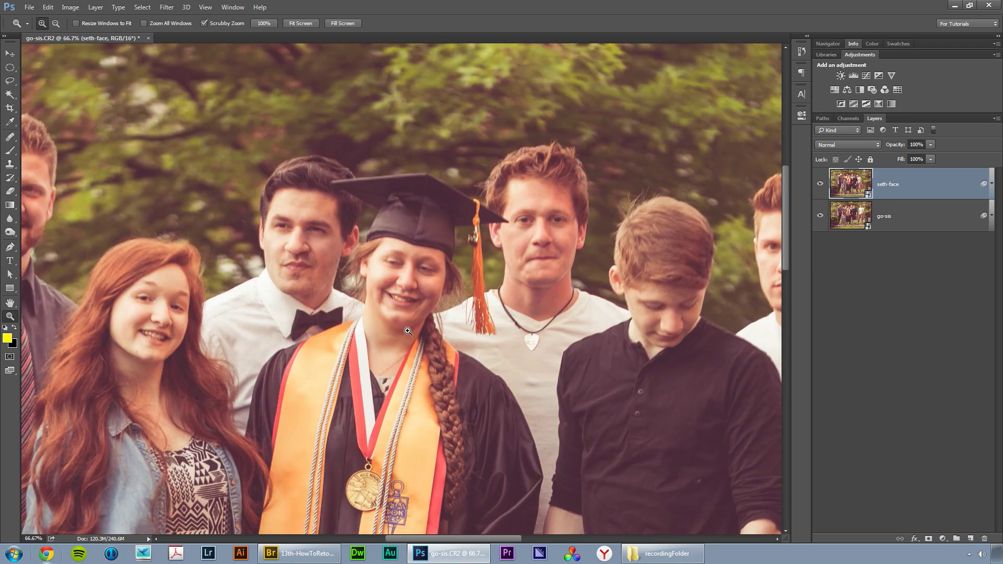
{"action": "left_click_drag", "start_coordinate": [407, 331], "coordinate": [278, 321]}
{"action": "left_click_drag", "start_coordinate": [460, 261], "coordinate": [562, 290]}
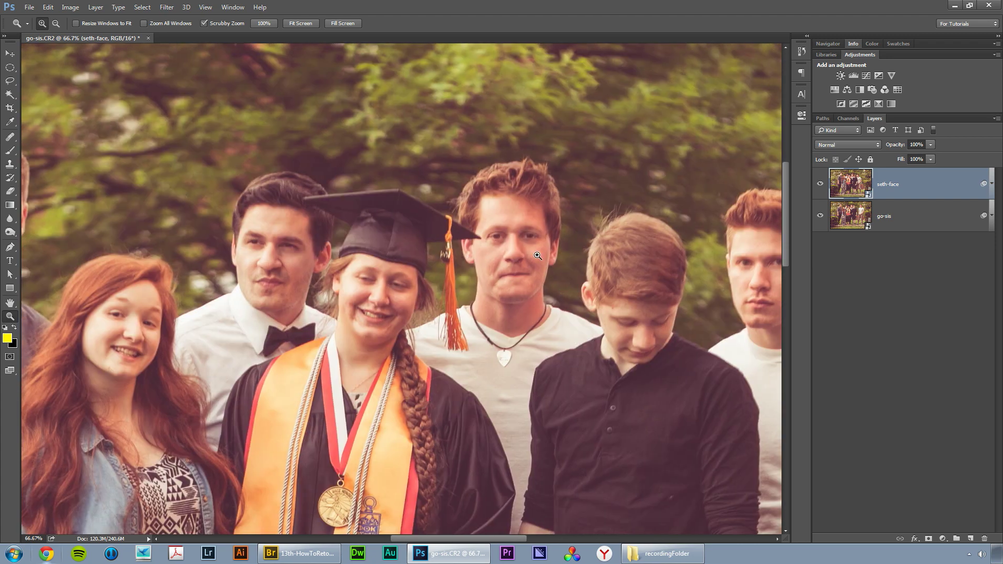
{"action": "left_click_drag", "start_coordinate": [537, 256], "coordinate": [460, 293]}
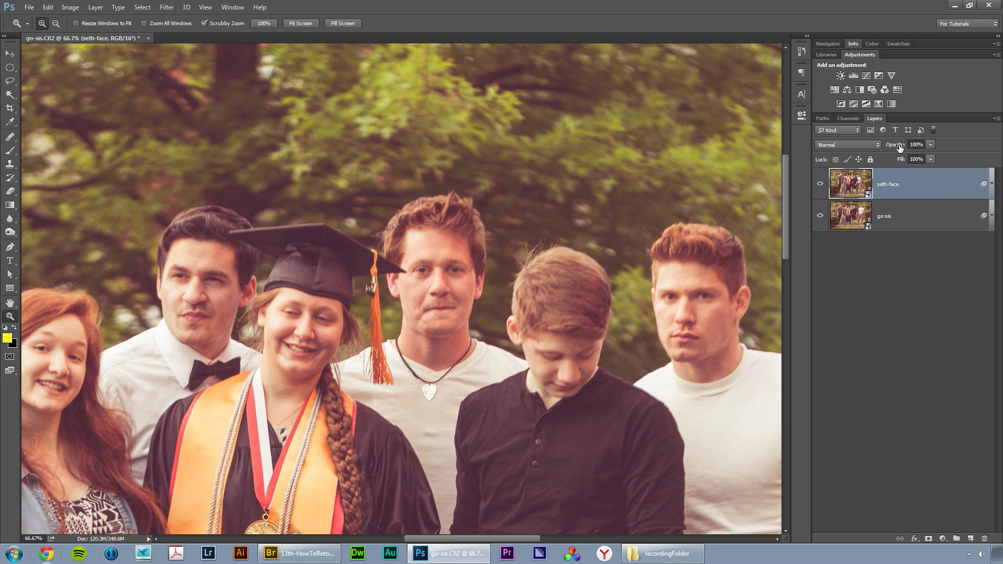
Step: Lower seth-face's opacity to 49% and zoom in on the central faces
{"action": "left_click_drag", "start_coordinate": [899, 148], "coordinate": [872, 149]}
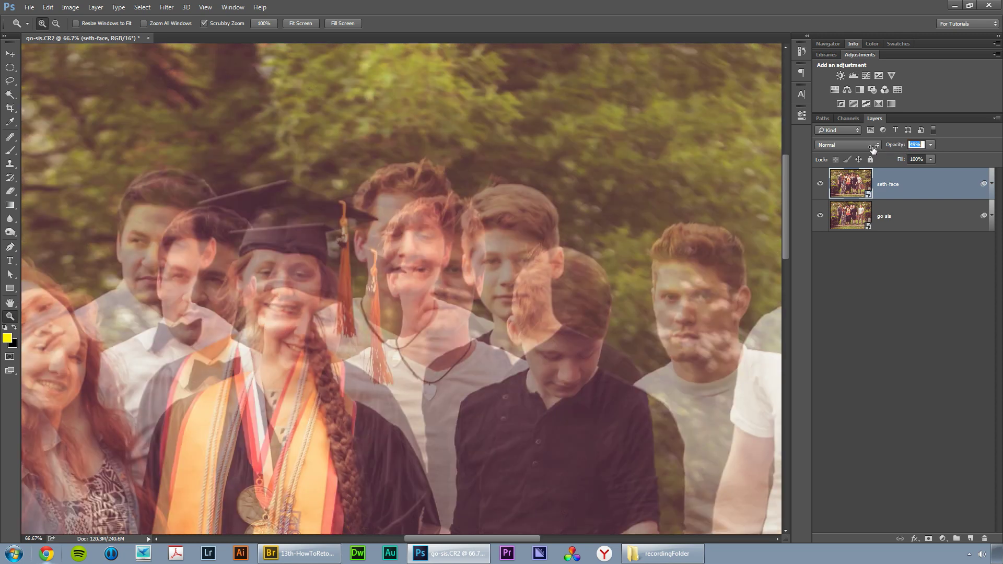
{"action": "left_click", "coordinate": [405, 218]}
{"action": "left_click", "coordinate": [369, 257]}
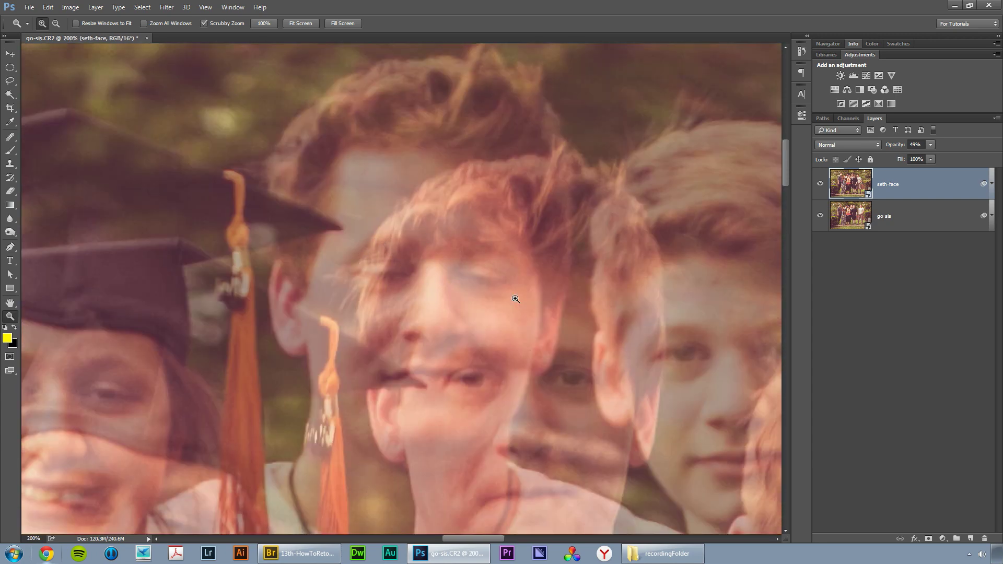
Step: Align seth-face over the middle man's face with the Move tool, then restore 100% opacity
{"action": "left_click", "coordinate": [10, 53]}
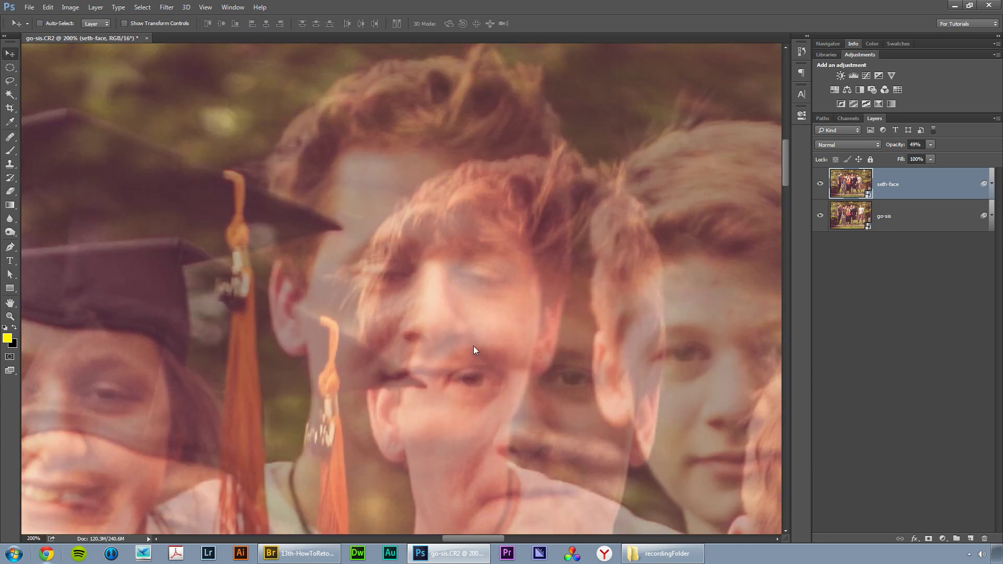
{"action": "left_click_drag", "start_coordinate": [473, 346], "coordinate": [517, 301]}
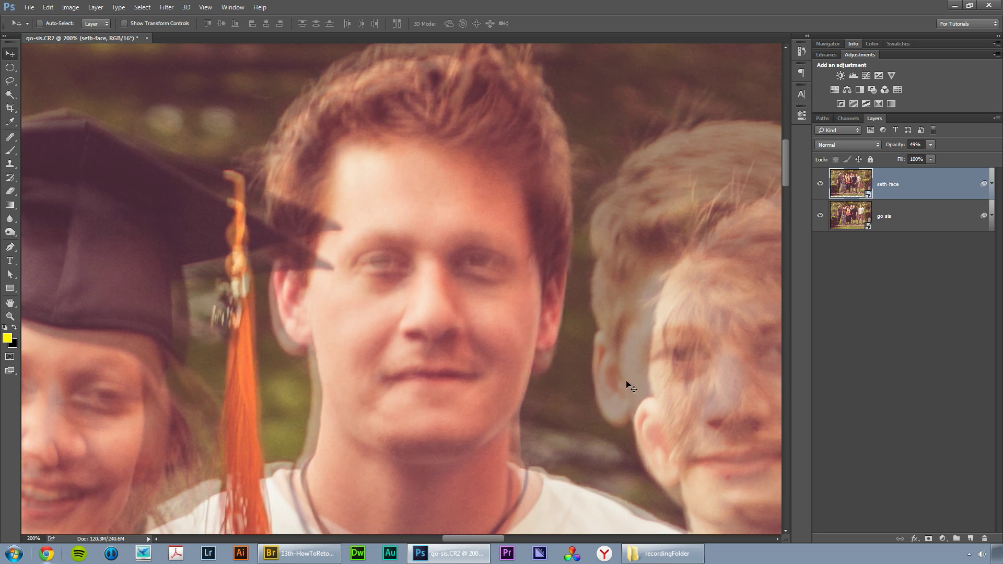
{"action": "key", "text": "Left"}
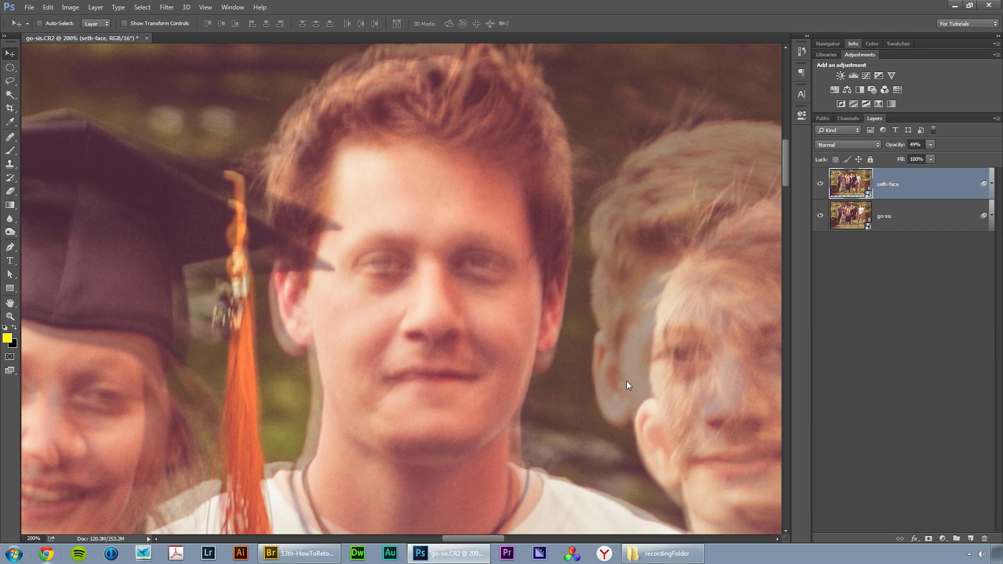
{"action": "left_click_drag", "start_coordinate": [895, 147], "coordinate": [978, 146]}
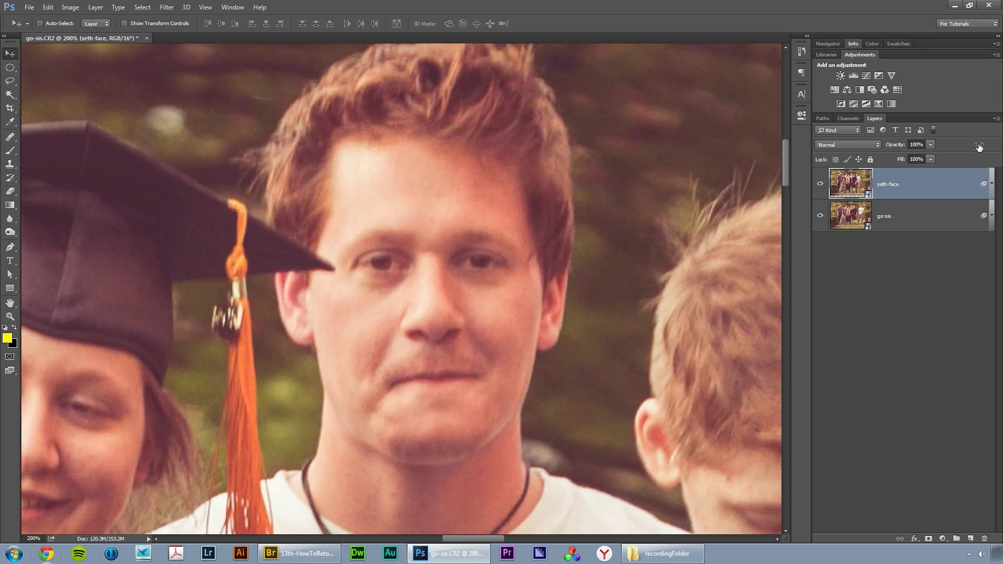
{"action": "key", "text": "ctrl+minus"}
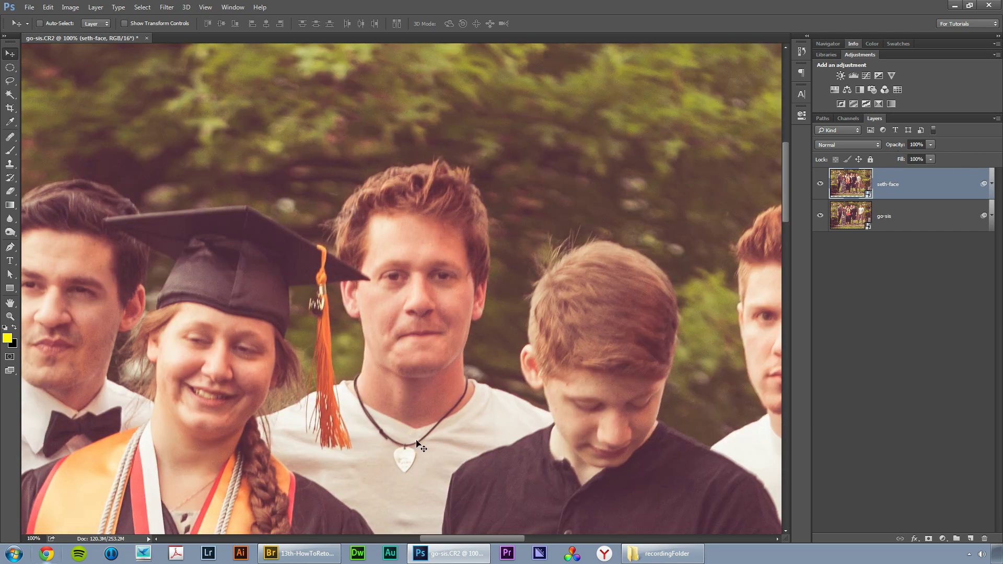
Step: Add a black hide-all mask to the seth-face layer and zoom in on the middle man's face
{"action": "left_click", "coordinate": [95, 8]}
{"action": "mouse_move", "coordinate": [149, 134]}
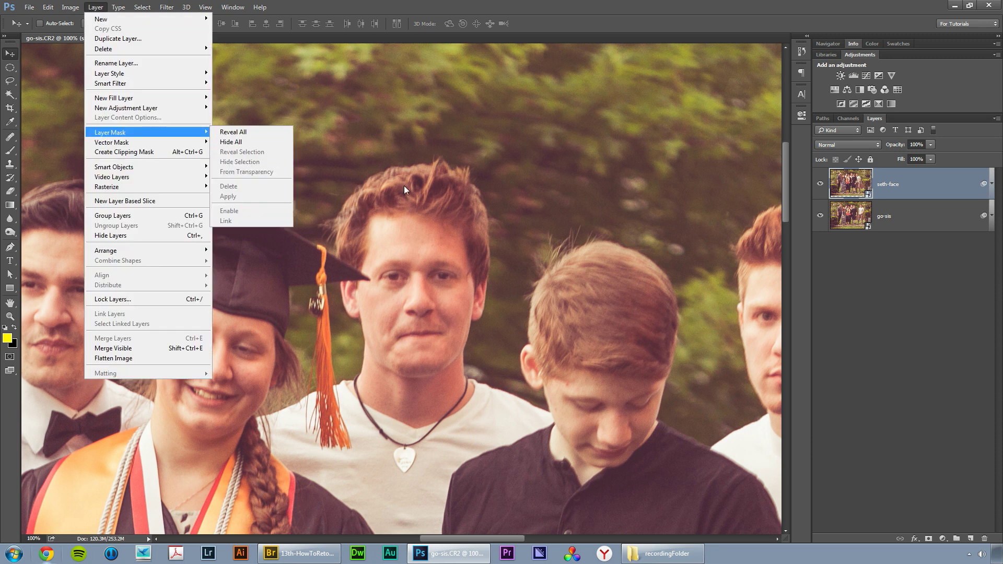
{"action": "left_click", "coordinate": [915, 184]}
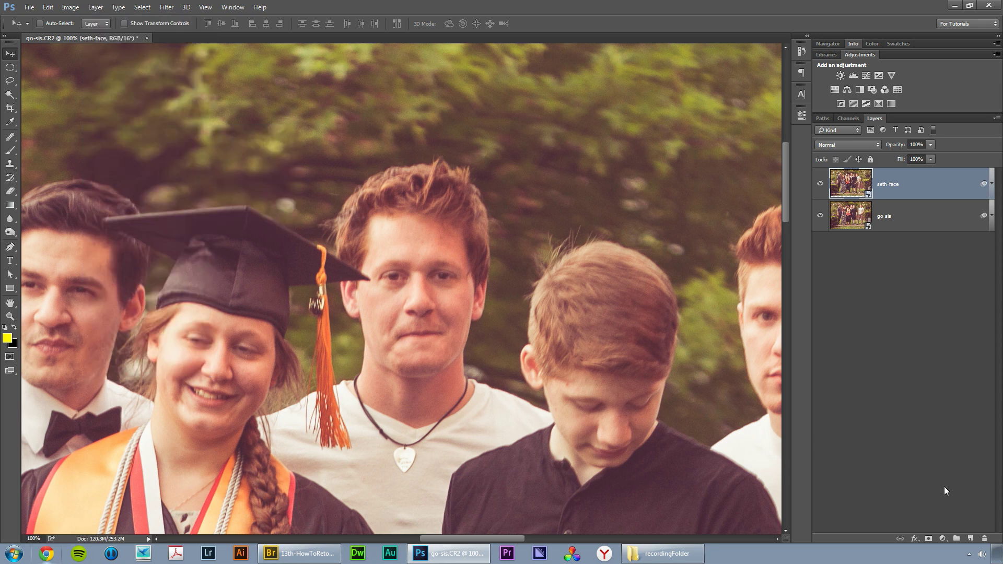
{"action": "left_click", "coordinate": [929, 540], "text": "alt"}
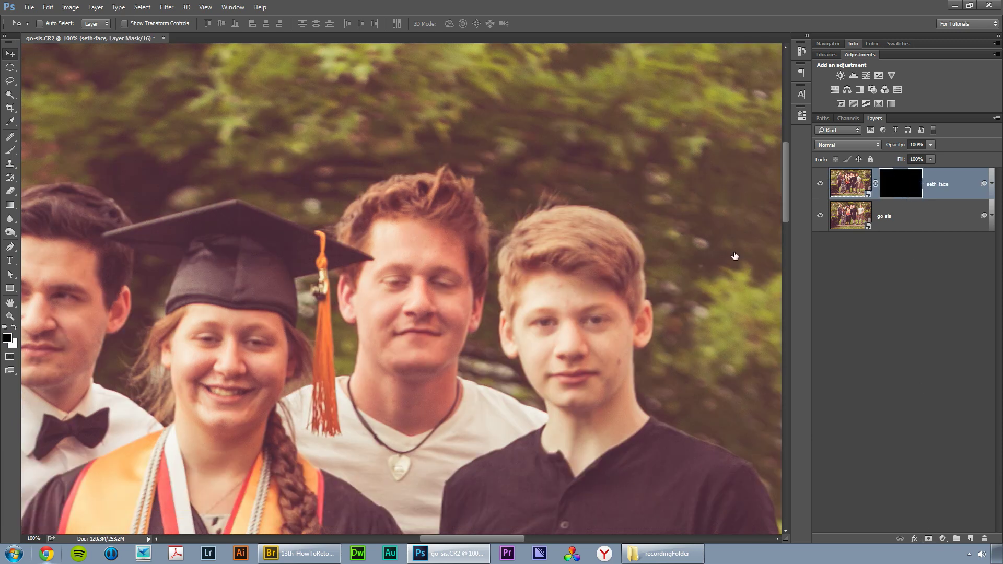
{"action": "key", "text": "z"}
{"action": "left_click", "coordinate": [405, 313]}
{"action": "left_click_drag", "start_coordinate": [449, 312], "coordinate": [432, 329]}
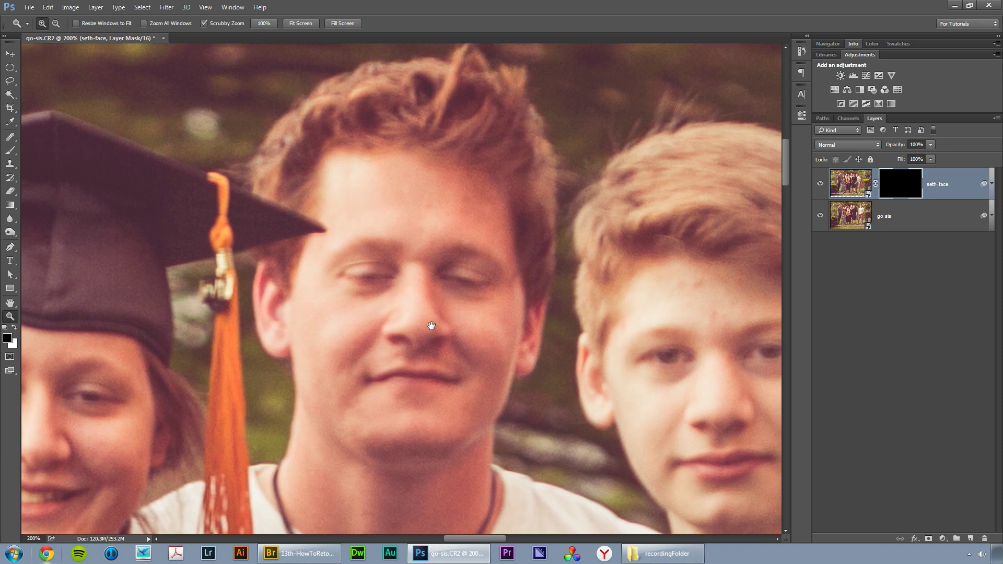
Step: Paint white on seth-face's mask with a size-70 brush to reveal the eyes and mouth
{"action": "left_click", "coordinate": [387, 317], "text": "alt"}
{"action": "key", "text": "b"}
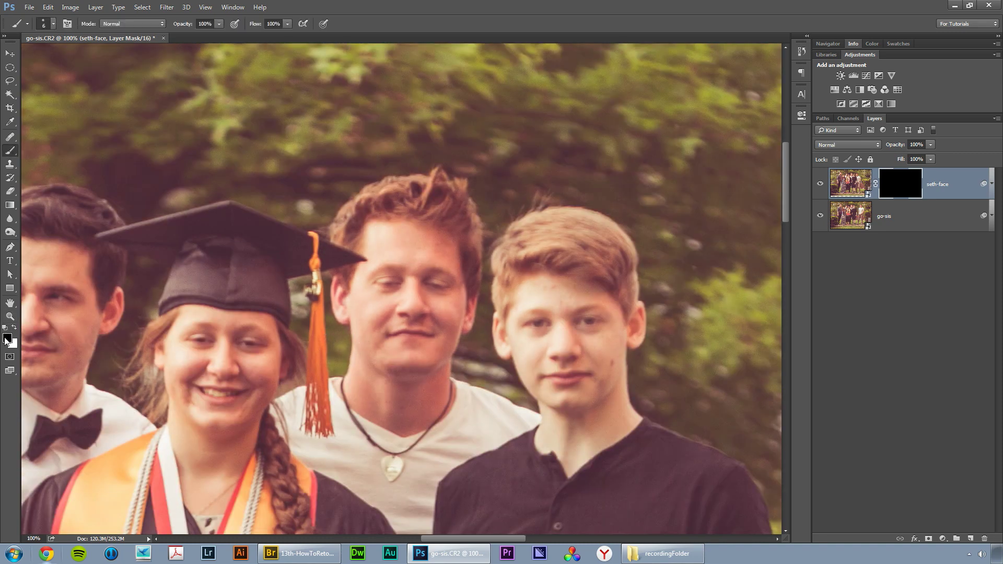
{"action": "left_click", "coordinate": [16, 329]}
{"action": "key", "text": "bracketright"}
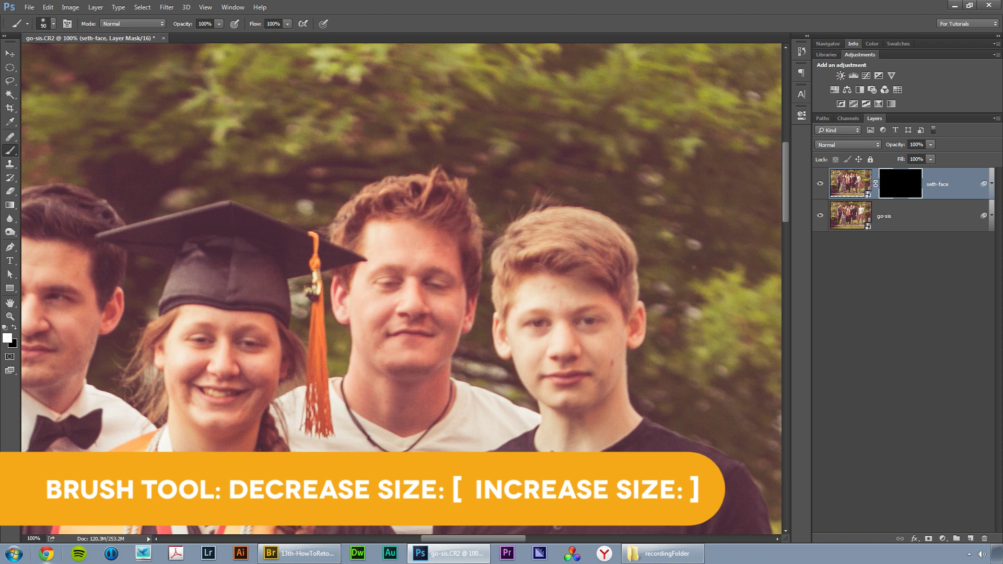
{"action": "mouse_move", "coordinate": [401, 283]}
{"action": "left_mouse_down"}
{"action": "mouse_move", "coordinate": [392, 276]}
{"action": "mouse_move", "coordinate": [387, 287]}
{"action": "mouse_move", "coordinate": [396, 288]}
{"action": "mouse_move", "coordinate": [398, 251]}
{"action": "mouse_move", "coordinate": [425, 282]}
{"action": "left_mouse_up"}
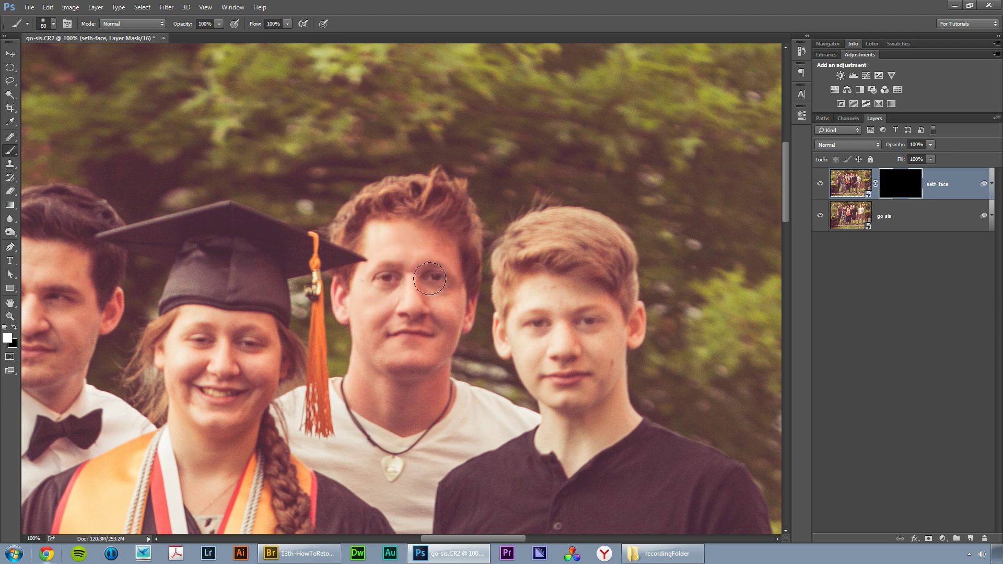
{"action": "mouse_move", "coordinate": [413, 333]}
{"action": "left_mouse_down"}
{"action": "mouse_move", "coordinate": [416, 358]}
{"action": "mouse_move", "coordinate": [407, 362]}
{"action": "mouse_move", "coordinate": [408, 343]}
{"action": "mouse_move", "coordinate": [381, 335]}
{"action": "mouse_move", "coordinate": [377, 309]}
{"action": "mouse_move", "coordinate": [380, 354]}
{"action": "mouse_move", "coordinate": [423, 348]}
{"action": "mouse_move", "coordinate": [426, 371]}
{"action": "mouse_move", "coordinate": [388, 367]}
{"action": "mouse_move", "coordinate": [395, 350]}
{"action": "mouse_move", "coordinate": [368, 365]}
{"action": "left_mouse_up"}
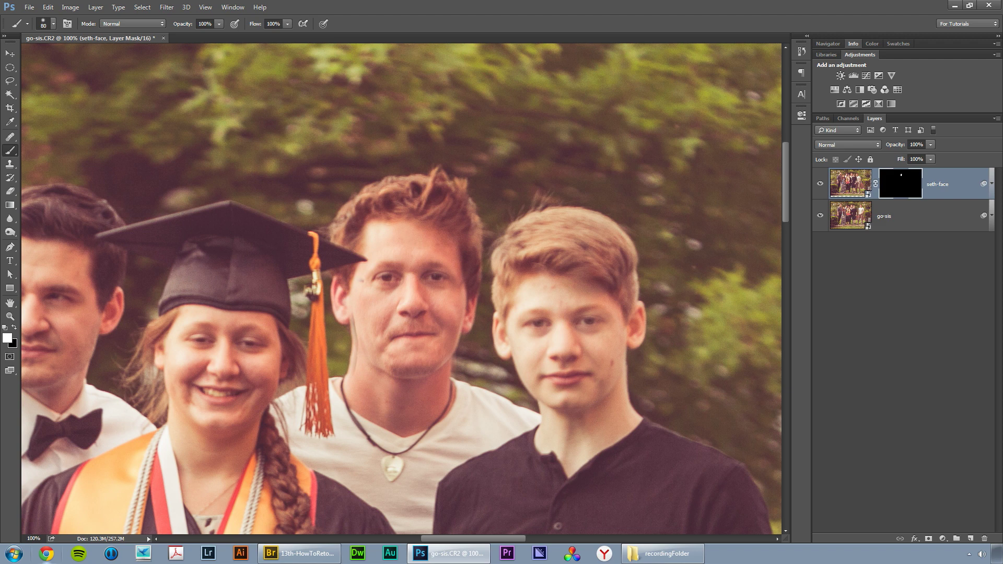
{"action": "left_click", "coordinate": [15, 327]}
{"action": "key", "text": "ctrl+0"}
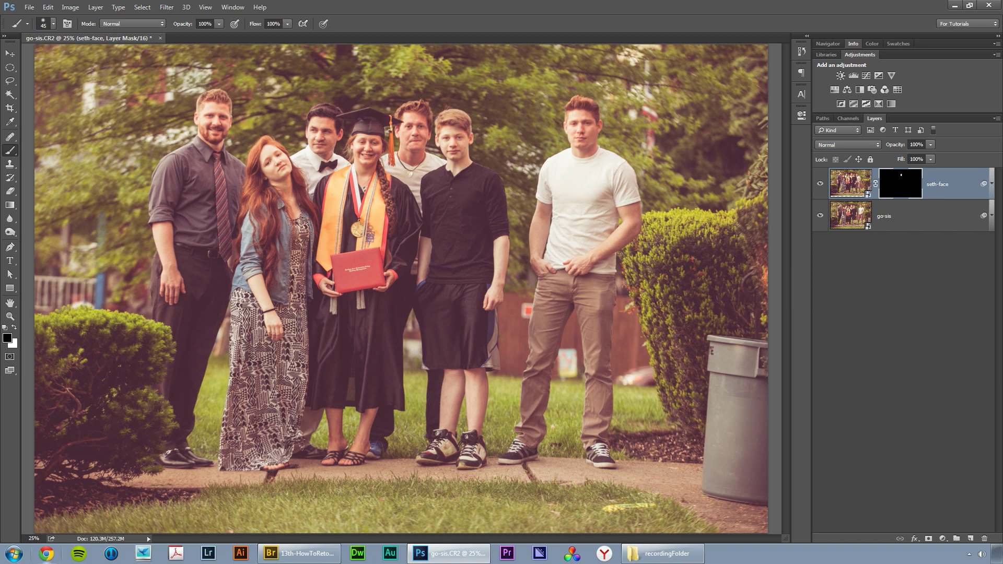
Step: Toggle seth-face's visibility repeatedly to compare the face with and without it
{"action": "left_click", "coordinate": [820, 184]}
{"action": "left_click", "coordinate": [820, 184]}
{"action": "left_click", "coordinate": [820, 184]}
{"action": "left_click", "coordinate": [820, 184]}
{"action": "left_click", "coordinate": [820, 184]}
{"action": "left_click", "coordinate": [820, 184]}
Step: Create a new empty layer named Blemishes above seth-face
{"action": "left_click", "coordinate": [971, 539]}
{"action": "double_click", "coordinate": [887, 184]}
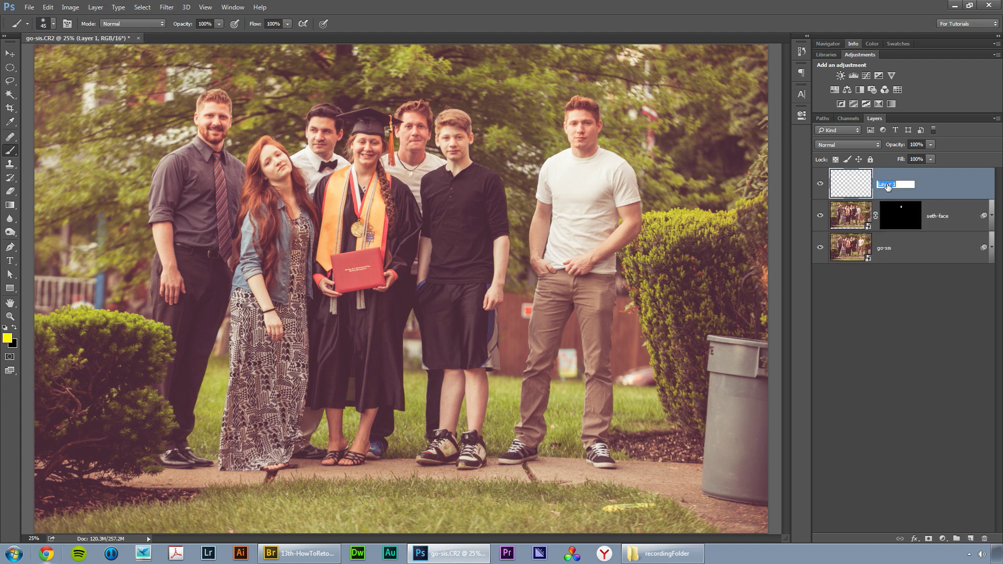
{"action": "type", "text": "Blemishes"}
{"action": "key", "text": "Return"}
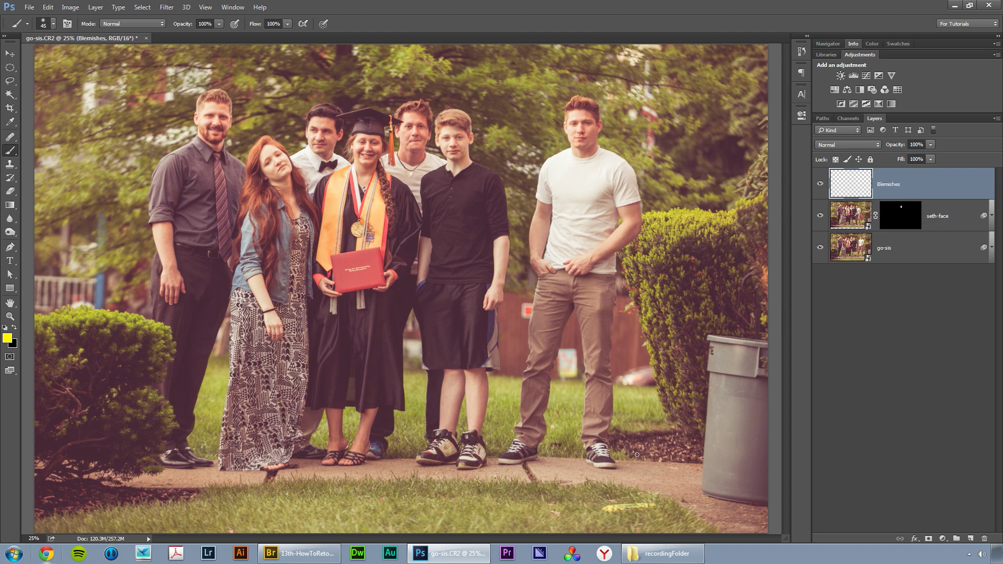
{"action": "key", "text": "z"}
{"action": "left_click_drag", "start_coordinate": [624, 507], "coordinate": [320, 416]}
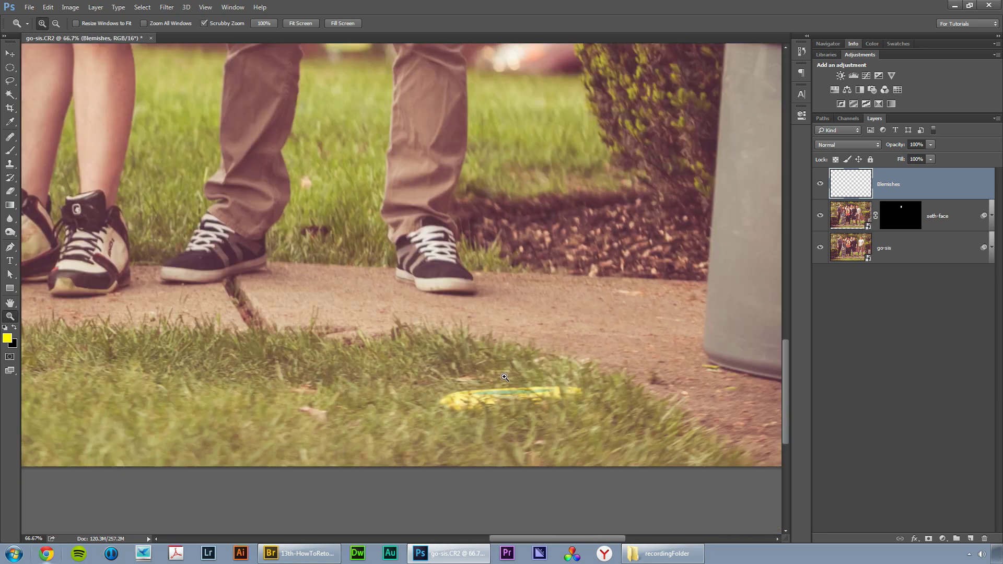
{"action": "left_click_drag", "start_coordinate": [435, 377], "coordinate": [476, 396]}
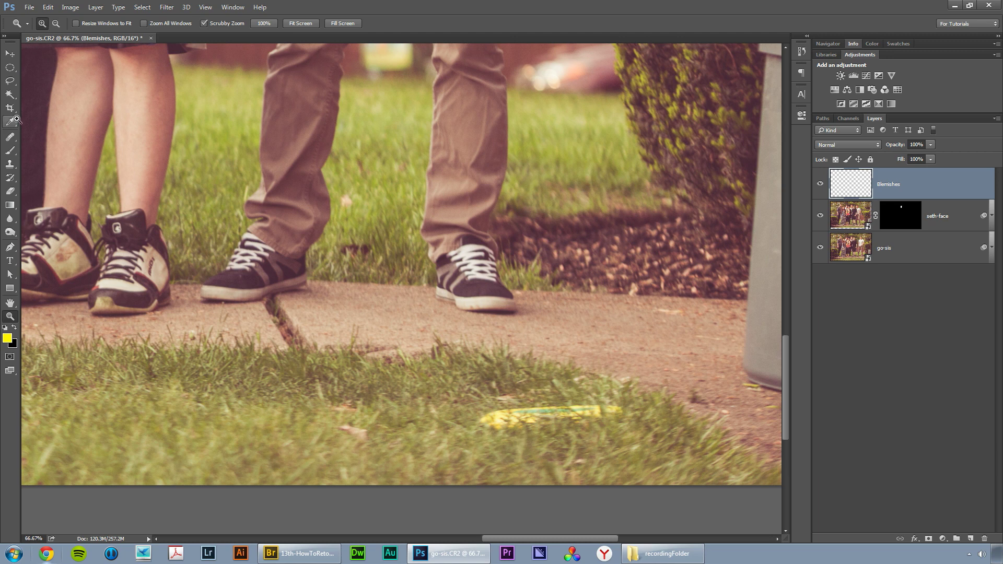
{"action": "left_click", "coordinate": [10, 137]}
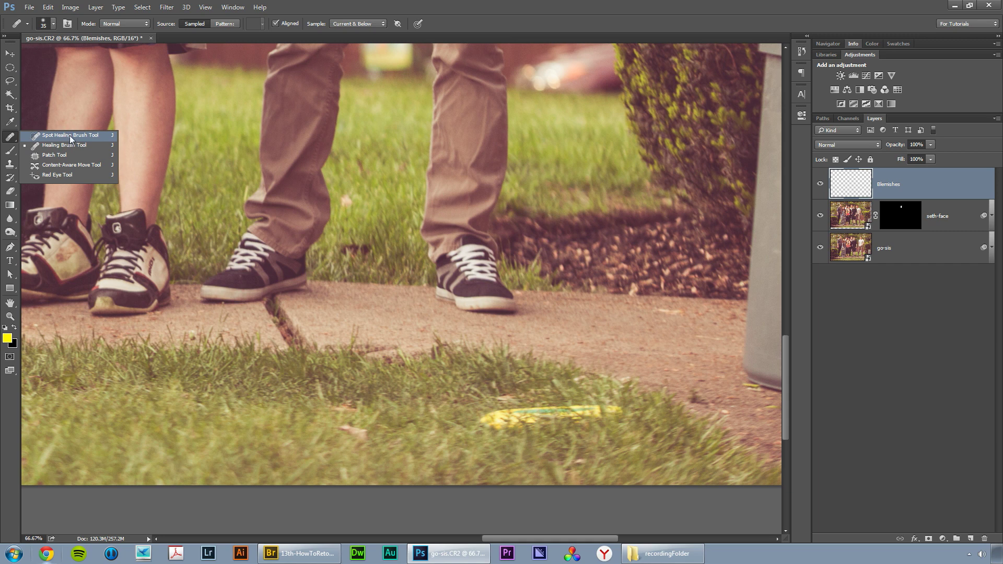
{"action": "left_click", "coordinate": [68, 147]}
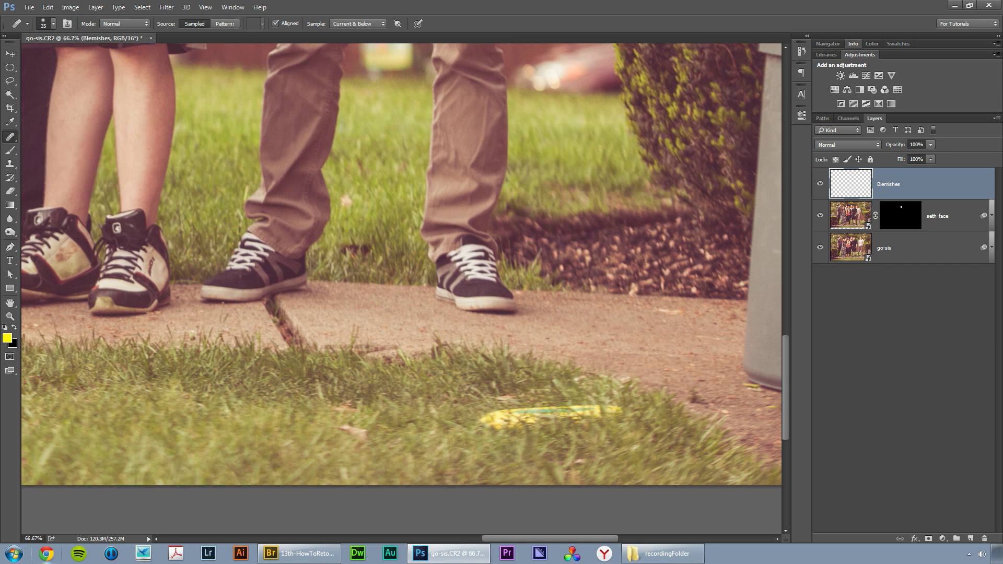
{"action": "left_click", "coordinate": [352, 24]}
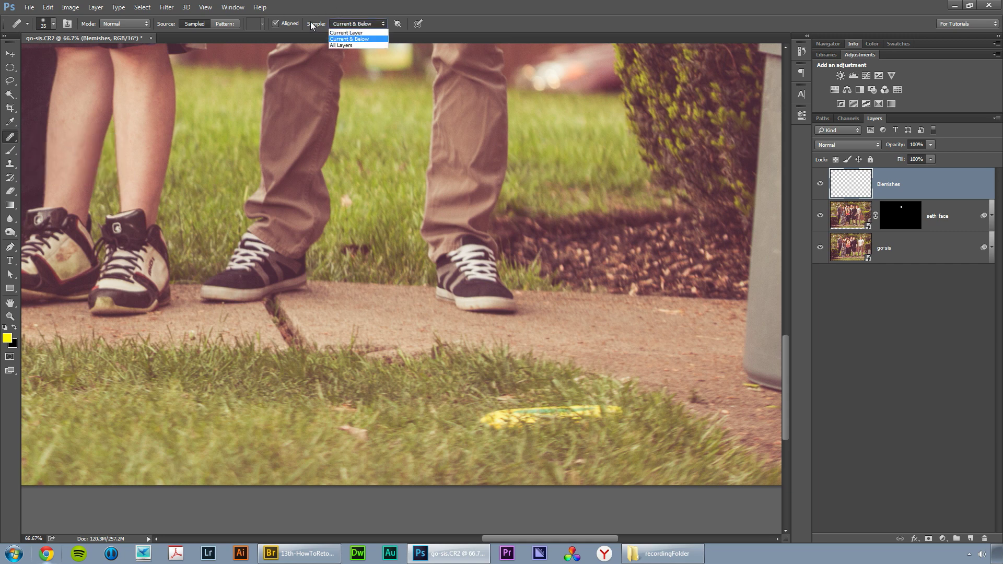
{"action": "left_click", "coordinate": [364, 40]}
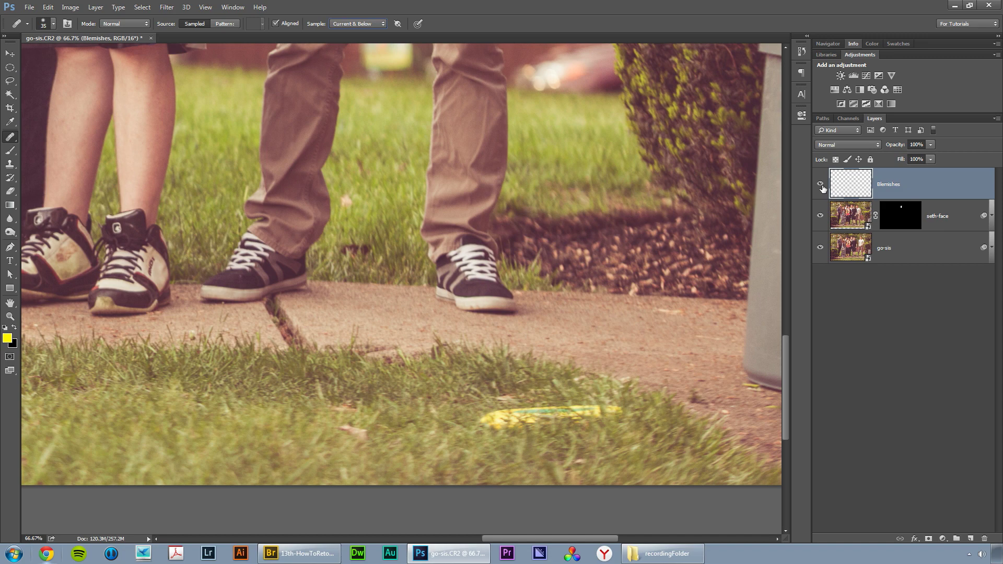
{"action": "key", "text": "ctrl+minus"}
{"action": "key", "text": "ctrl+minus"}
{"action": "key", "text": "ctrl+minus"}
{"action": "key", "text": "ctrl+minus"}
{"action": "key", "text": "ctrl+plus"}
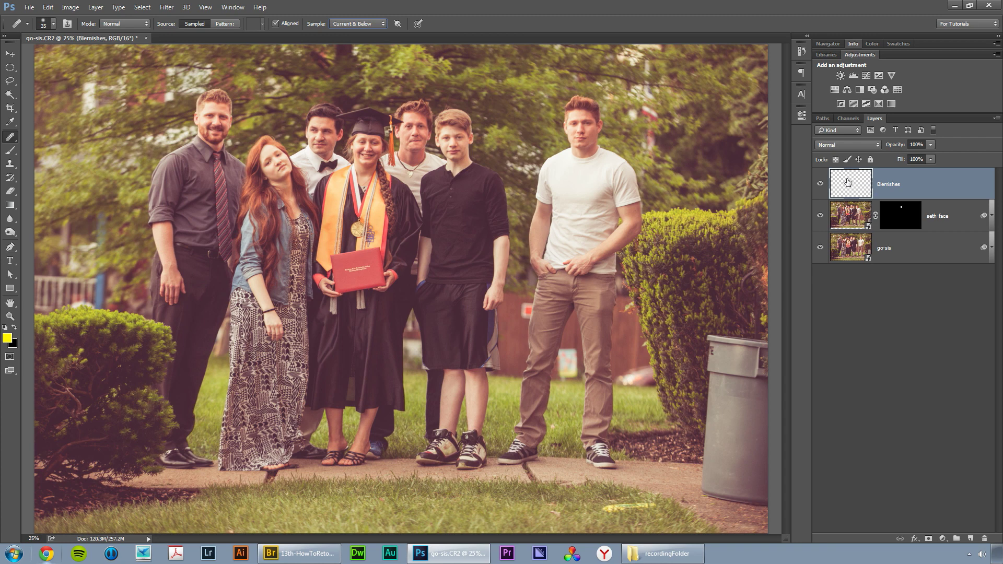
{"action": "left_click", "coordinate": [820, 186]}
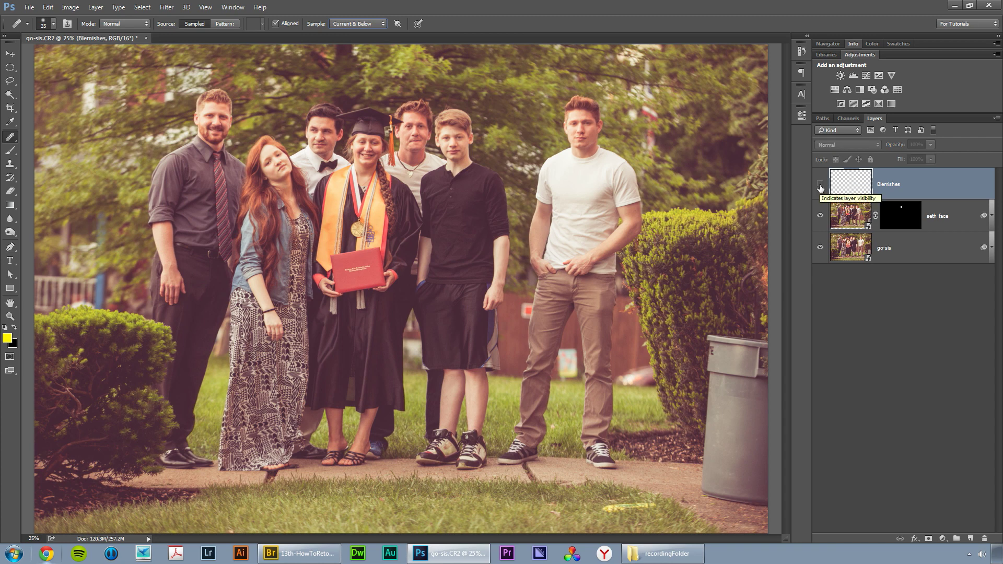
{"action": "left_click", "coordinate": [820, 186]}
{"action": "left_click", "coordinate": [637, 512]}
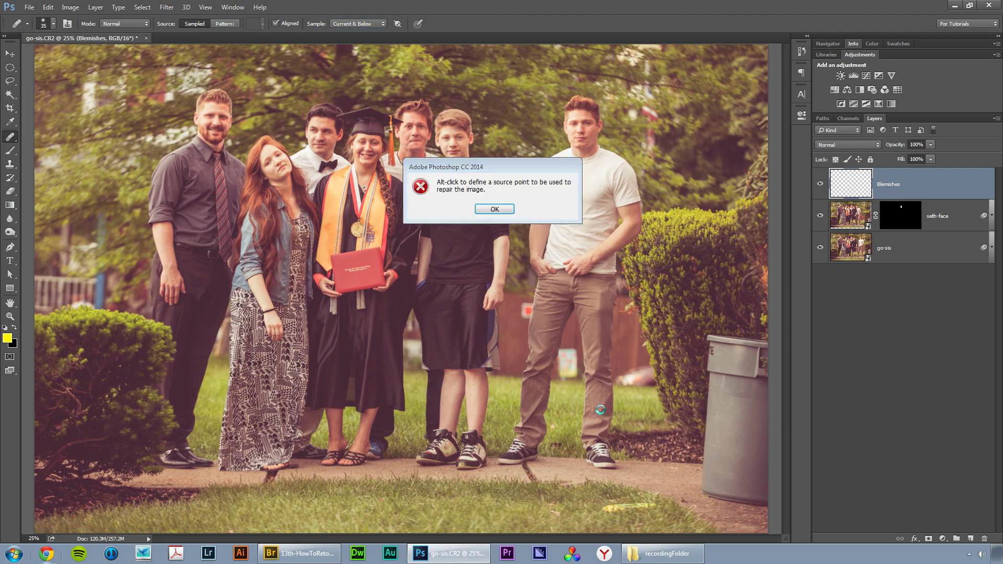
{"action": "left_click", "coordinate": [495, 208]}
{"action": "key", "text": "z"}
Step: Heal the light leaf and the yellow object in the lower-right grass from clean grass
{"action": "left_click", "coordinate": [653, 486]}
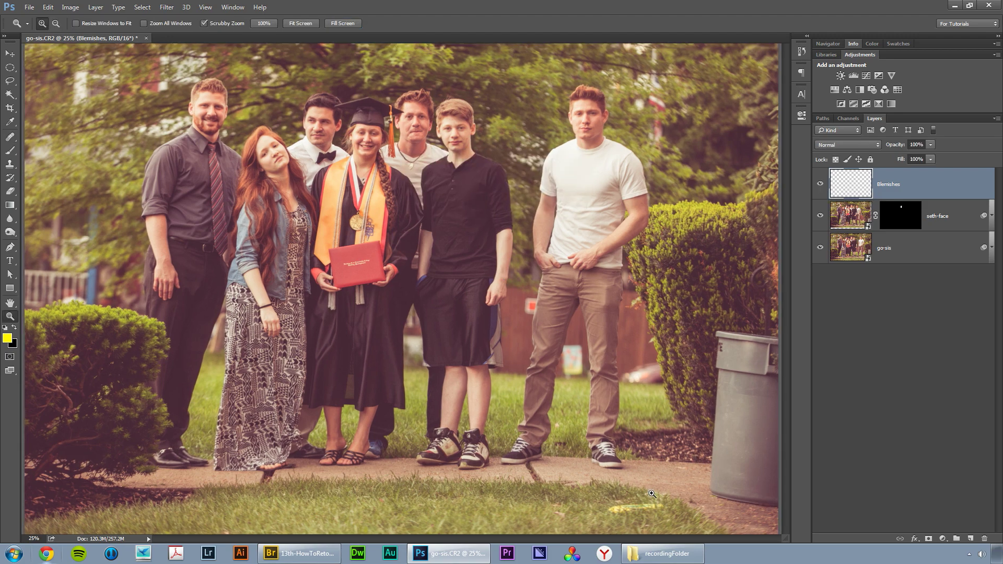
{"action": "left_click", "coordinate": [652, 486]}
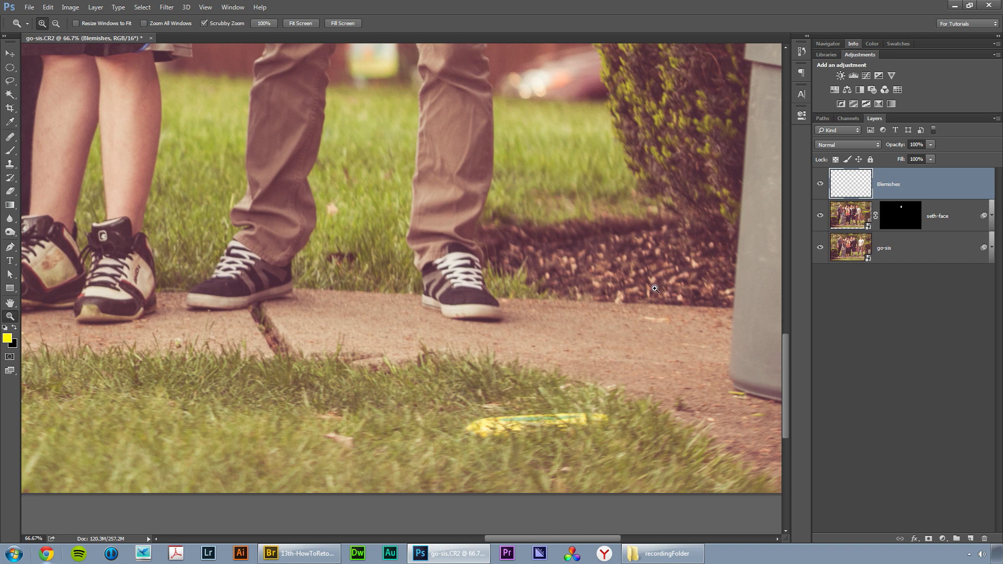
{"action": "key", "text": "j"}
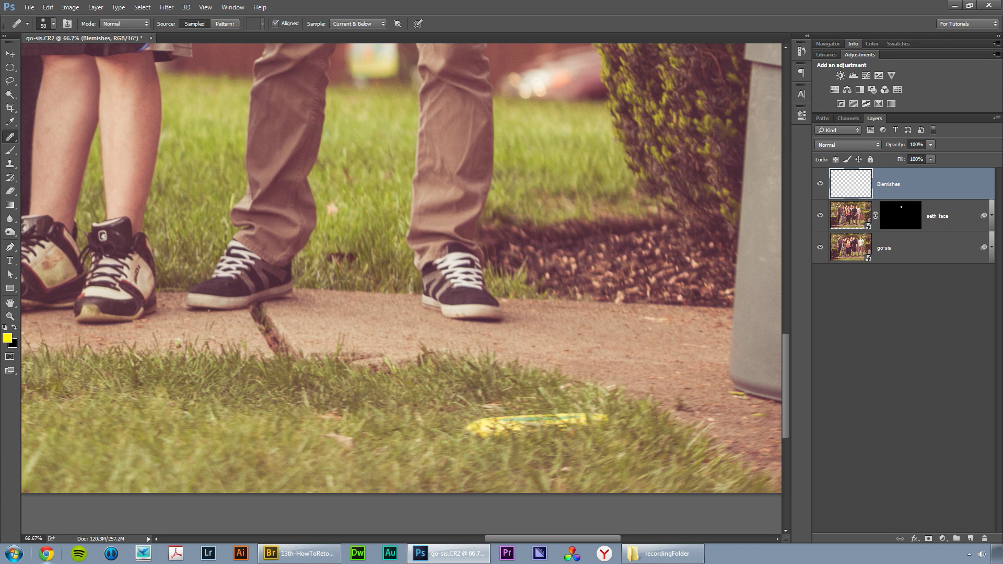
{"action": "left_click_drag", "start_coordinate": [330, 440], "coordinate": [342, 439]}
{"action": "left_click", "coordinate": [376, 422], "text": "alt"}
{"action": "mouse_move", "coordinate": [469, 428]}
{"action": "left_mouse_down"}
{"action": "mouse_move", "coordinate": [499, 424]}
{"action": "mouse_move", "coordinate": [504, 435]}
{"action": "mouse_move", "coordinate": [556, 415]}
{"action": "mouse_move", "coordinate": [601, 417]}
{"action": "left_mouse_up"}
{"action": "left_click", "coordinate": [459, 423], "text": "alt"}
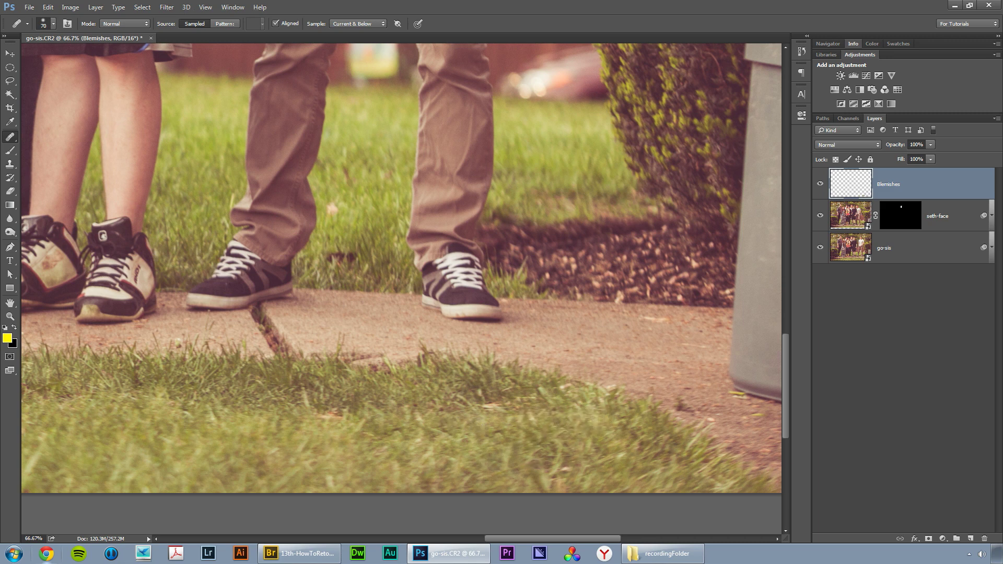
Step: Heal the dark spot and small light leaf spot in the grass beside the sidewalk
{"action": "scroll", "coordinate": [483, 397], "scroll_direction": "down", "scroll_amount": 2}
{"action": "scroll", "coordinate": [483, 397], "scroll_direction": "right", "scroll_amount": 3}
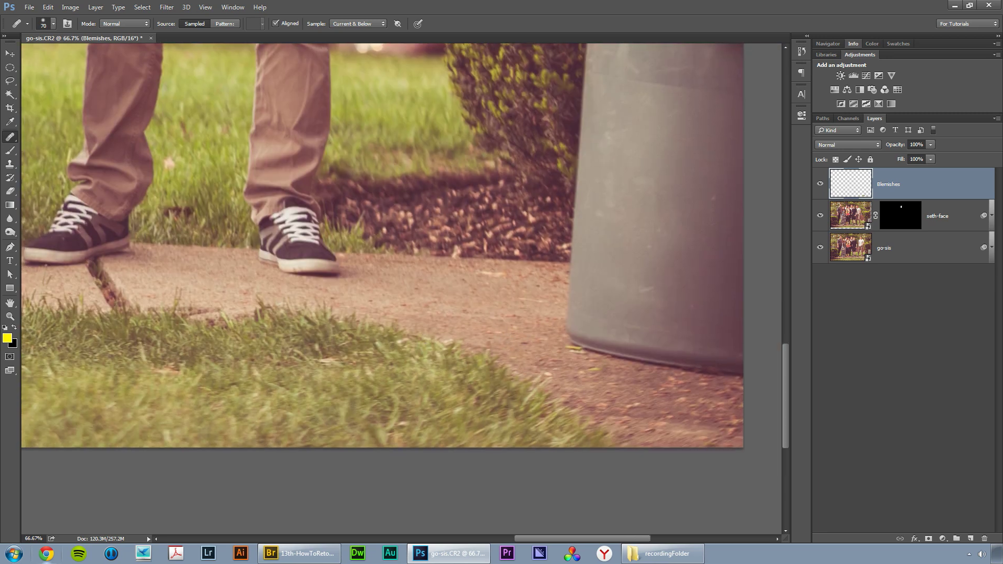
{"action": "scroll", "coordinate": [375, 348], "scroll_direction": "up", "scroll_amount": 3}
{"action": "scroll", "coordinate": [375, 347], "scroll_direction": "left", "scroll_amount": 4}
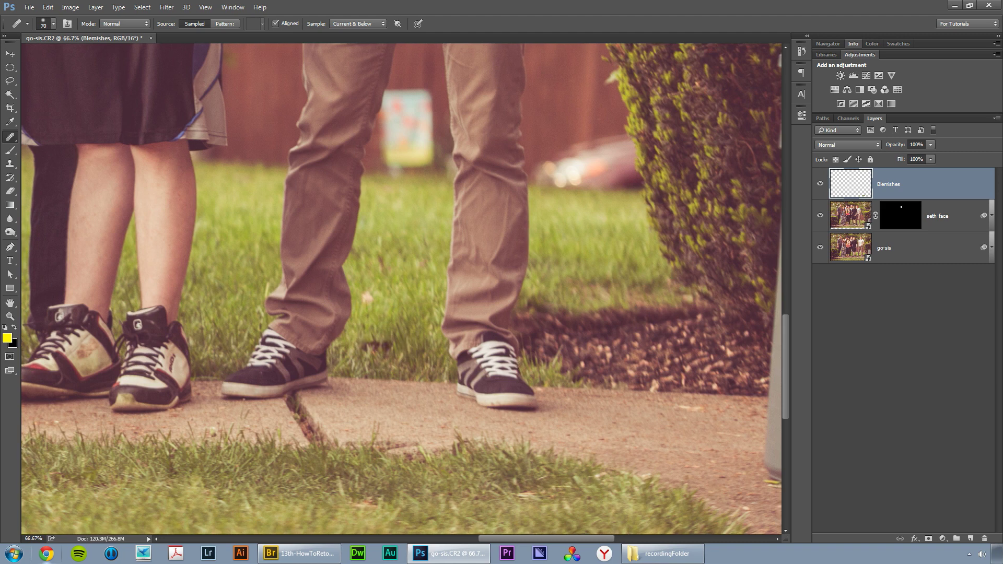
{"action": "left_click", "coordinate": [378, 320], "text": "alt"}
{"action": "left_click_drag", "start_coordinate": [375, 340], "coordinate": [398, 345]}
{"action": "left_click", "coordinate": [367, 297]}
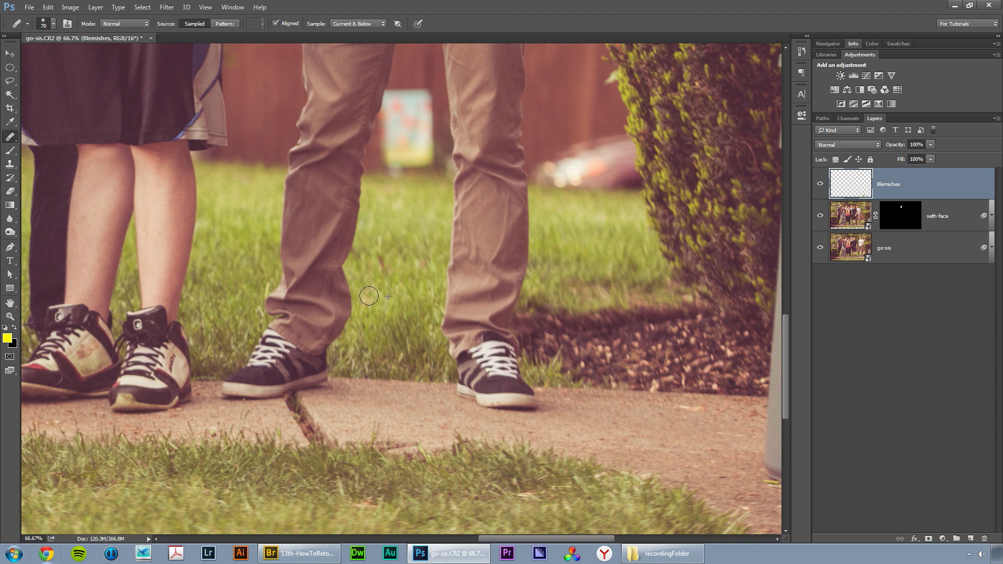
{"action": "left_click_drag", "start_coordinate": [221, 238], "coordinate": [399, 359]}
Step: Zoom to 200% and heal the dark spots on the man's forehead and face with a smaller brush
{"action": "key", "text": "ctrl+plus"}
{"action": "key", "text": "ctrl+plus"}
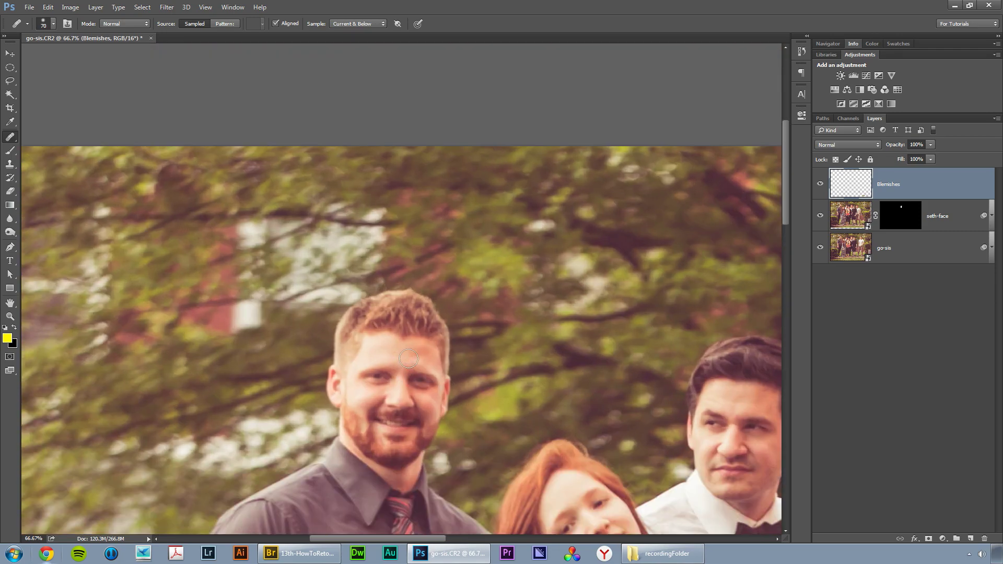
{"action": "scroll", "coordinate": [345, 209], "scroll_direction": "down", "scroll_amount": 5}
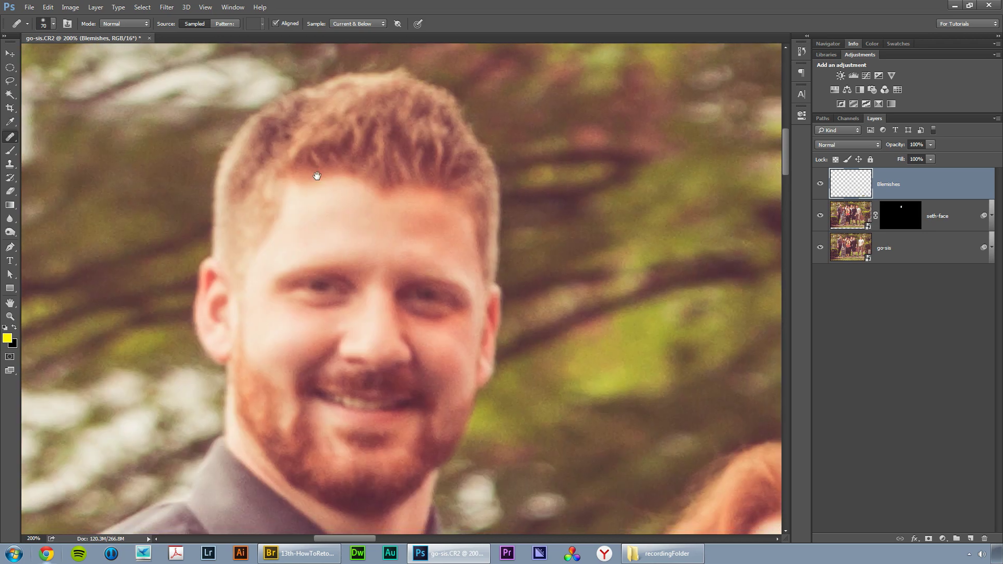
{"action": "key", "text": "bracketleft"}
{"action": "key", "text": "bracketleft"}
{"action": "key", "text": "bracketleft"}
{"action": "key", "text": "bracketleft"}
{"action": "key", "text": "bracketleft"}
{"action": "left_click", "coordinate": [417, 236]}
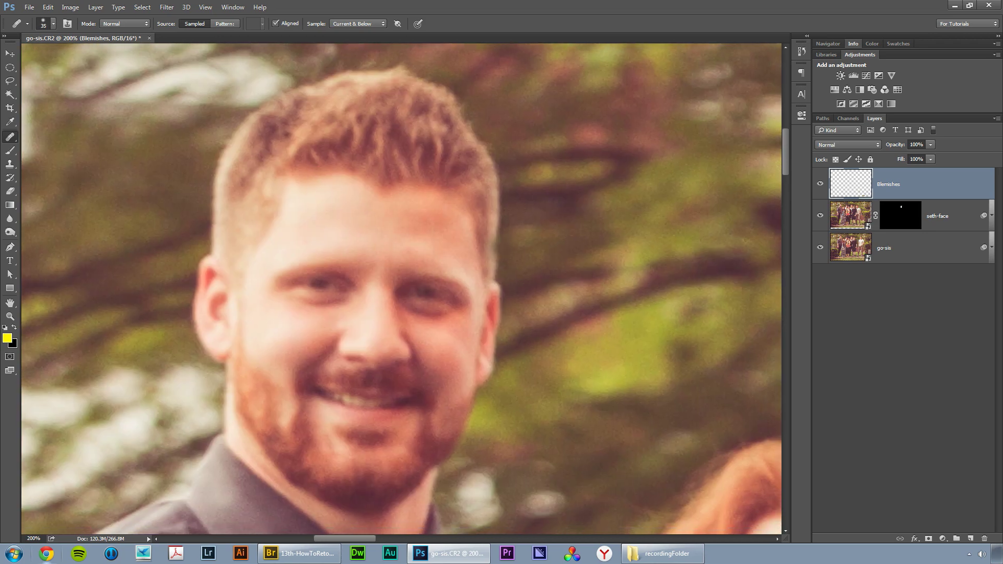
{"action": "left_click", "coordinate": [416, 250]}
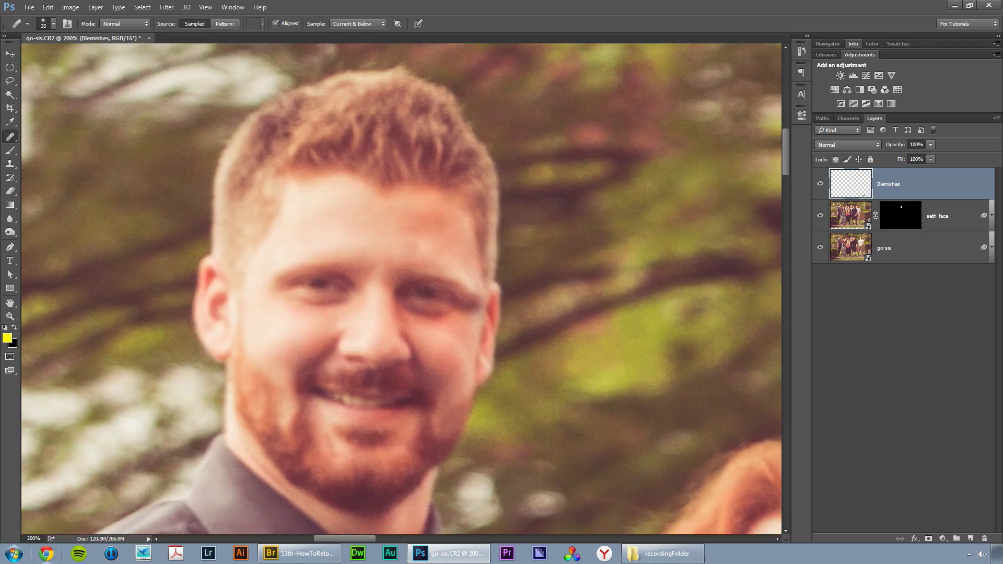
{"action": "key", "text": "bracketleft"}
{"action": "key", "text": "bracketleft"}
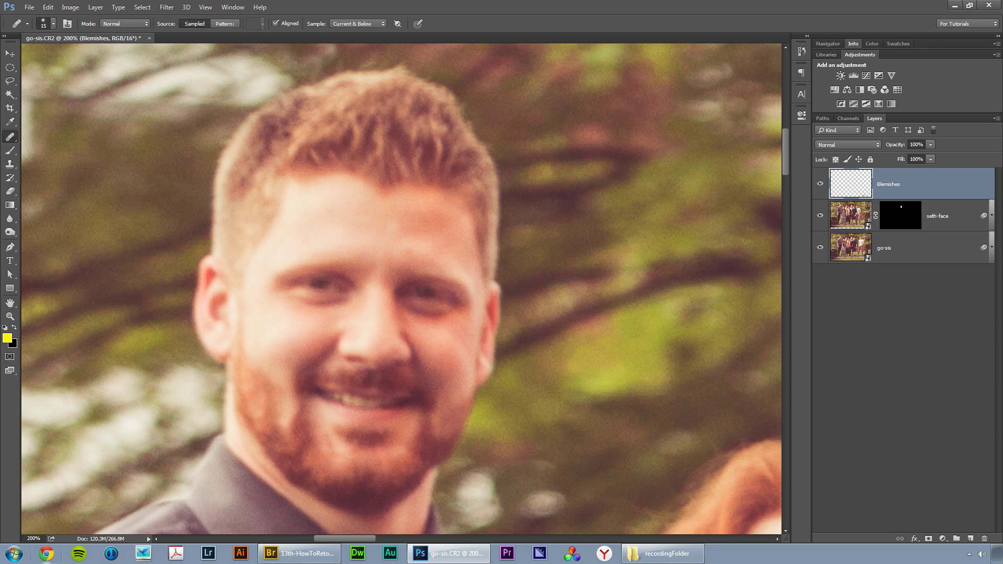
{"action": "key", "text": "super"}
{"action": "key", "text": "super"}
Step: Sample clean skin and heal the spots on the graduate's face and chin
{"action": "left_click_drag", "start_coordinate": [736, 522], "coordinate": [358, 186]}
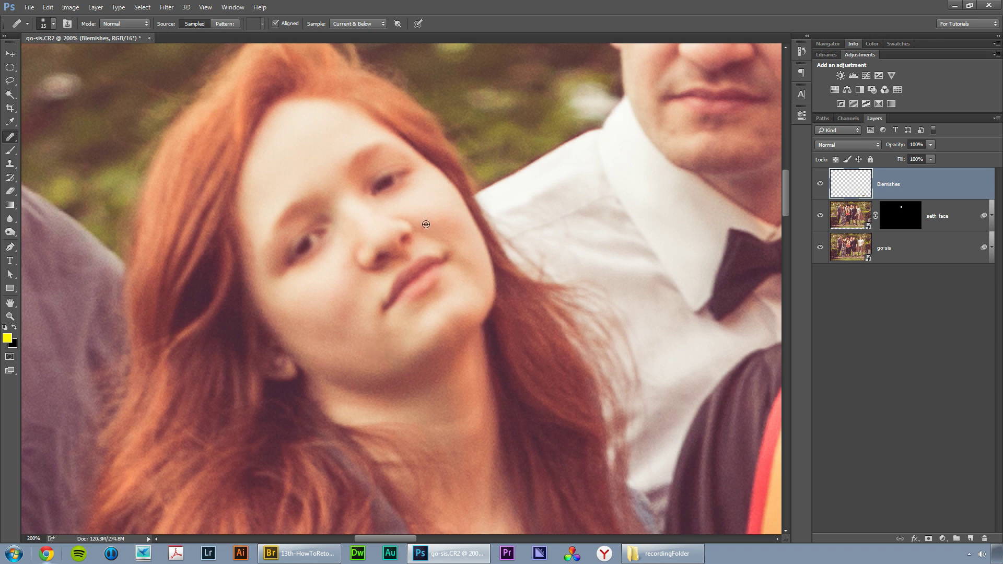
{"action": "left_click_drag", "start_coordinate": [500, 261], "coordinate": [485, 276]}
{"action": "left_click_drag", "start_coordinate": [384, 272], "coordinate": [351, 377]}
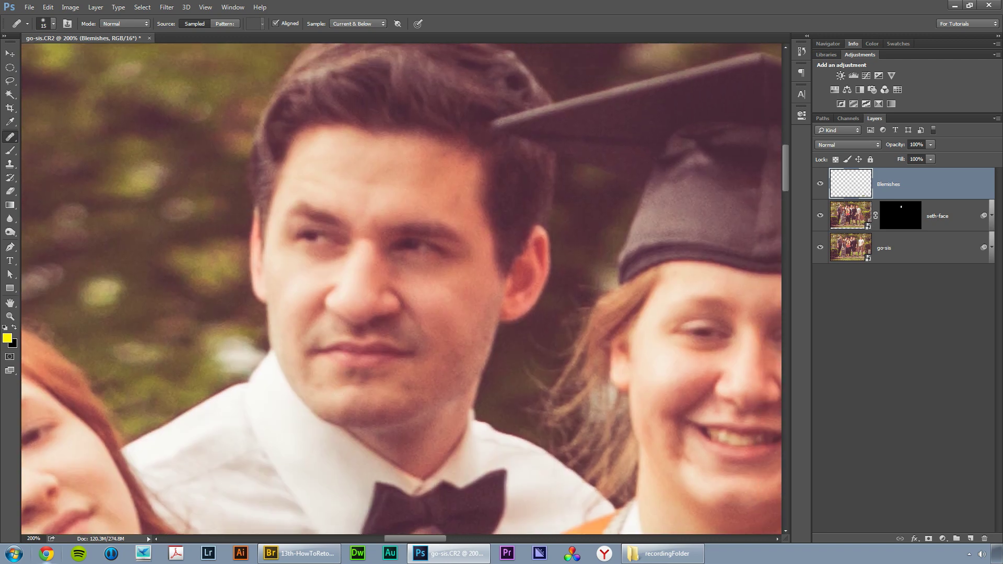
{"action": "left_click", "coordinate": [453, 202]}
{"action": "left_click_drag", "start_coordinate": [490, 365], "coordinate": [251, 284]}
{"action": "left_click_drag", "start_coordinate": [492, 329], "coordinate": [358, 307]}
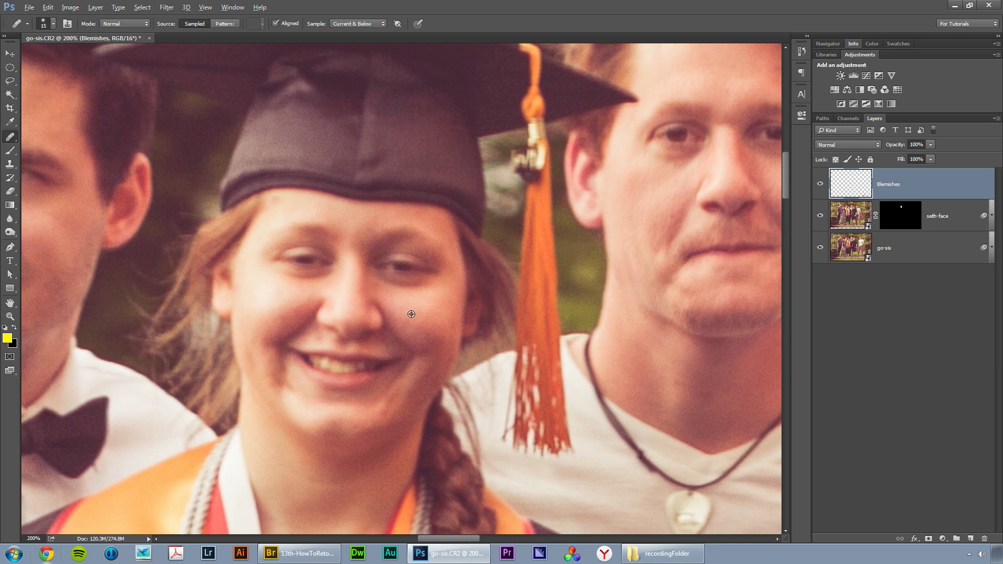
{"action": "left_click", "coordinate": [282, 204]}
{"action": "left_click_drag", "start_coordinate": [340, 342], "coordinate": [331, 332]}
{"action": "left_click_drag", "start_coordinate": [438, 374], "coordinate": [401, 327]}
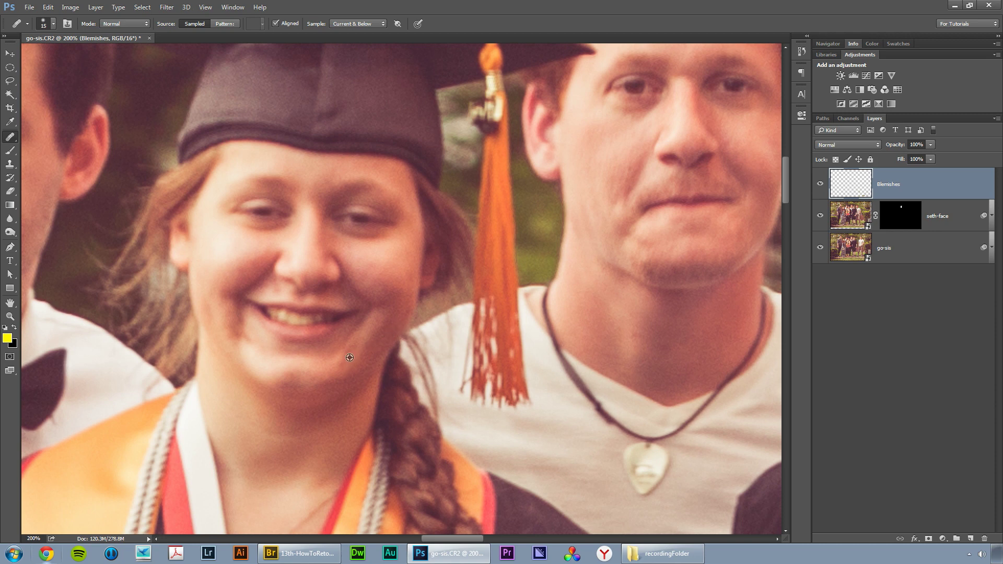
{"action": "left_click", "coordinate": [308, 376]}
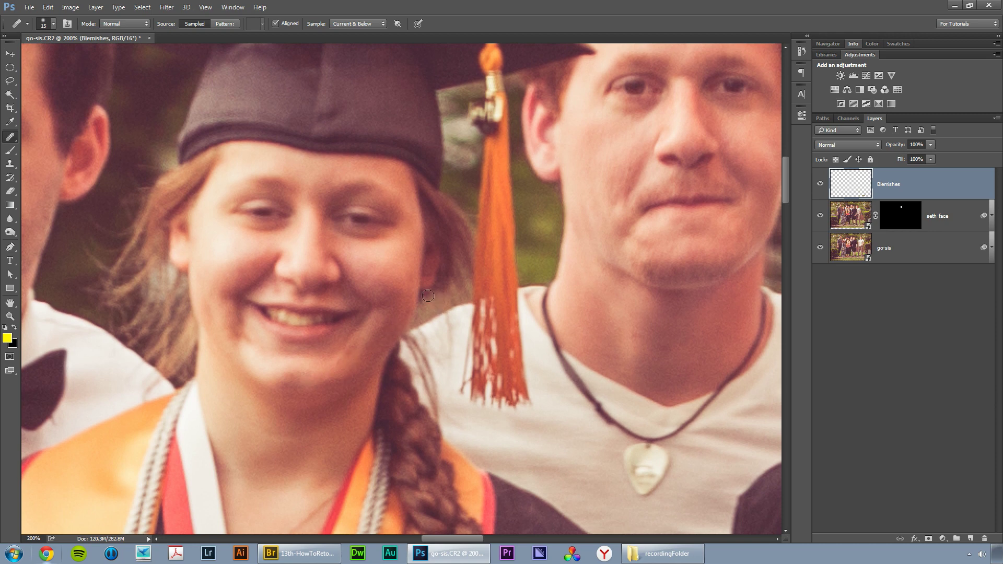
Step: Heal the boy's blemishes between his eyebrows, on his cheek and at his hairline
{"action": "mouse_move", "coordinate": [646, 233]}
{"action": "left_mouse_down"}
{"action": "mouse_move", "coordinate": [480, 285]}
{"action": "mouse_move", "coordinate": [344, 285]}
{"action": "left_mouse_up"}
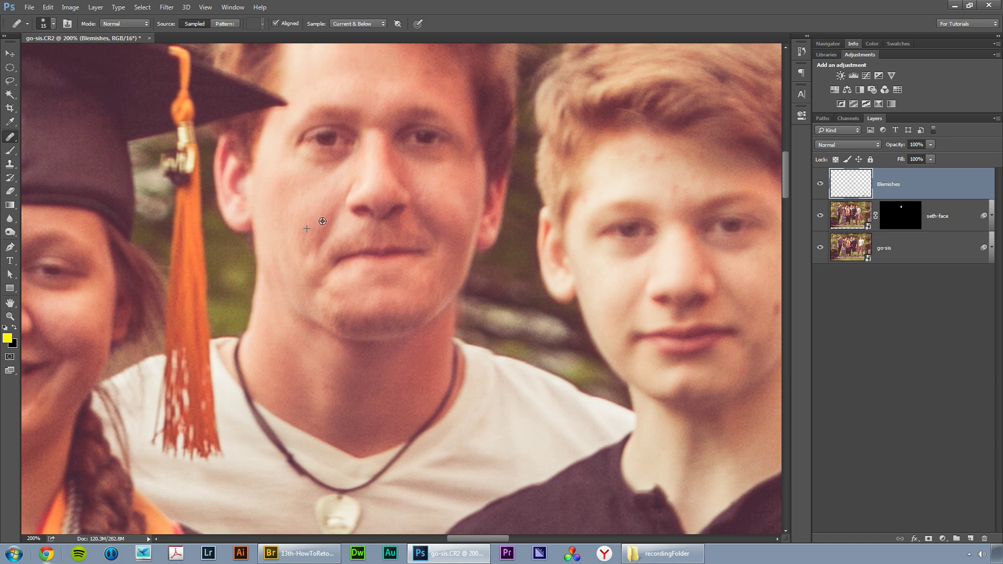
{"action": "left_click_drag", "start_coordinate": [385, 184], "coordinate": [306, 303]}
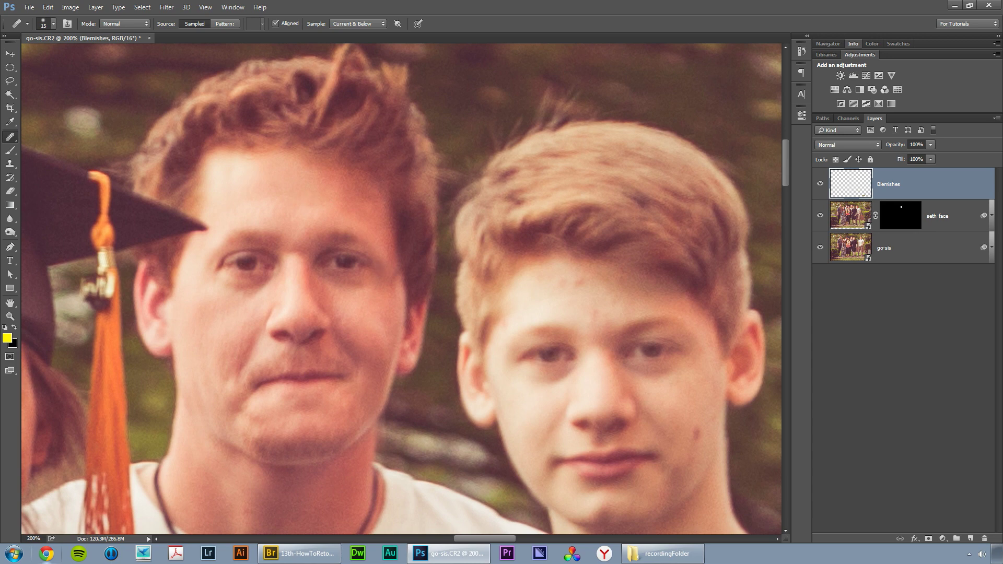
{"action": "left_click_drag", "start_coordinate": [345, 225], "coordinate": [175, 125]}
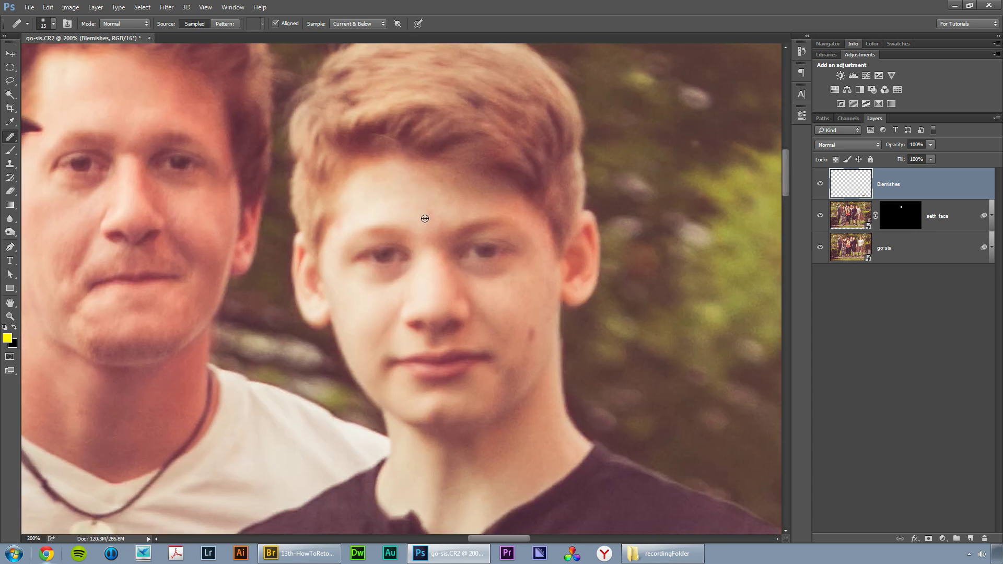
{"action": "left_click", "coordinate": [419, 215]}
{"action": "left_click", "coordinate": [530, 334]}
{"action": "left_click", "coordinate": [525, 359]}
{"action": "left_click_drag", "start_coordinate": [524, 359], "coordinate": [540, 395]}
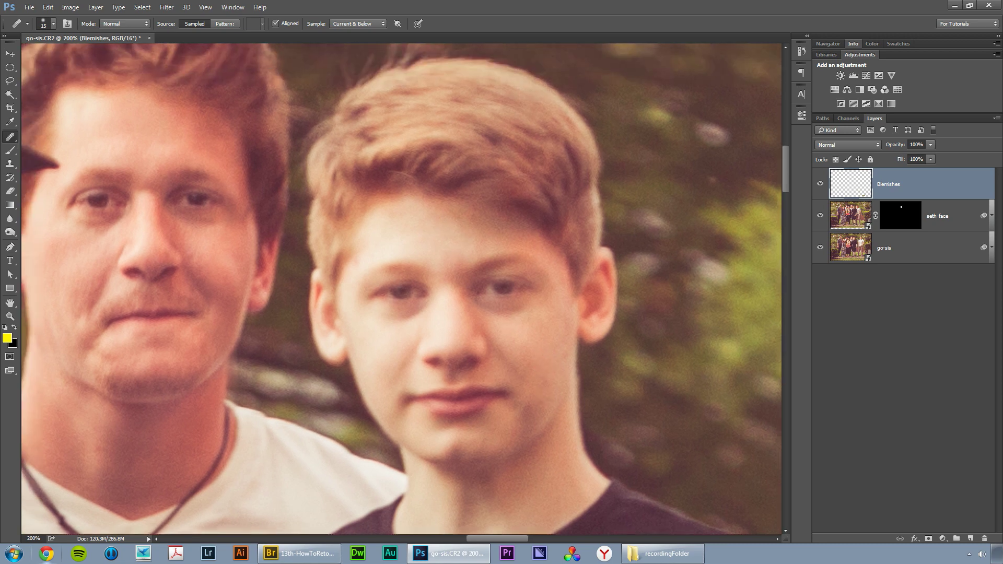
{"action": "left_click", "coordinate": [357, 262]}
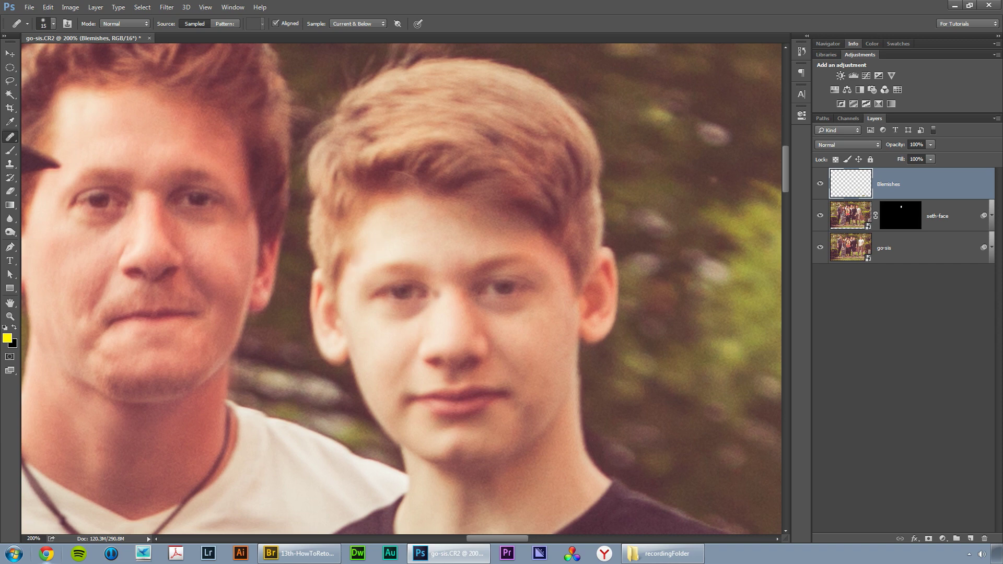
{"action": "left_click", "coordinate": [355, 263]}
Step: Move down to the red sign behind the legs and zoom in on it
{"action": "mouse_move", "coordinate": [600, 334]}
{"action": "left_mouse_down"}
{"action": "mouse_move", "coordinate": [521, 324]}
{"action": "mouse_move", "coordinate": [481, 286]}
{"action": "mouse_move", "coordinate": [432, 329]}
{"action": "mouse_move", "coordinate": [425, 369]}
{"action": "mouse_move", "coordinate": [452, 359]}
{"action": "left_mouse_up"}
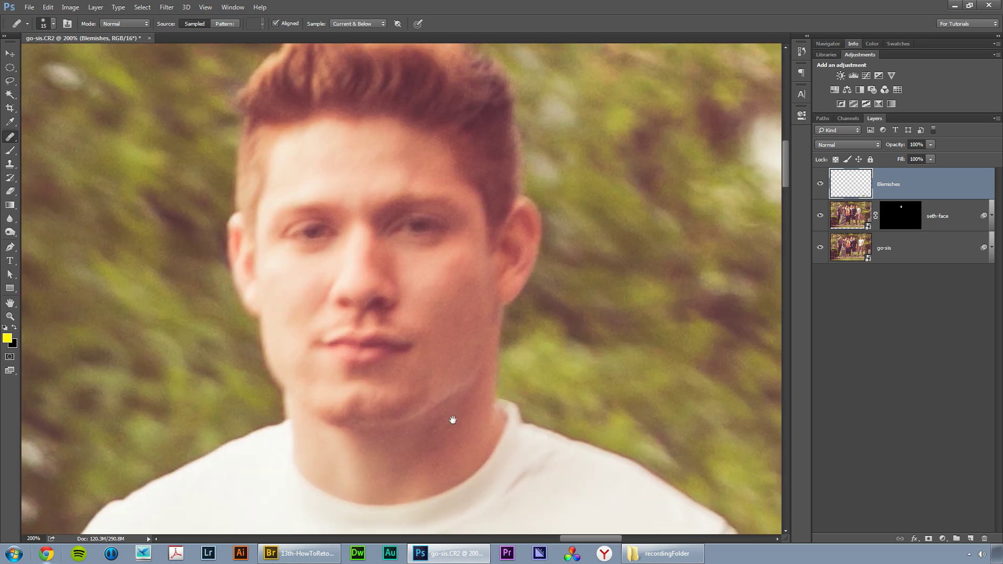
{"action": "scroll", "coordinate": [582, 323], "scroll_direction": "down", "scroll_amount": 4}
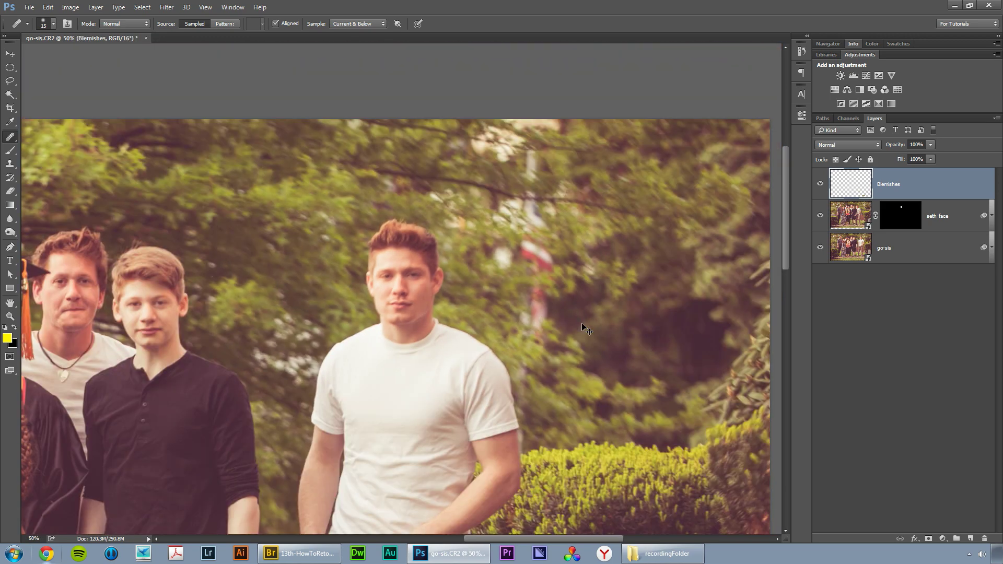
{"action": "scroll", "coordinate": [585, 329], "scroll_direction": "down", "scroll_amount": 1}
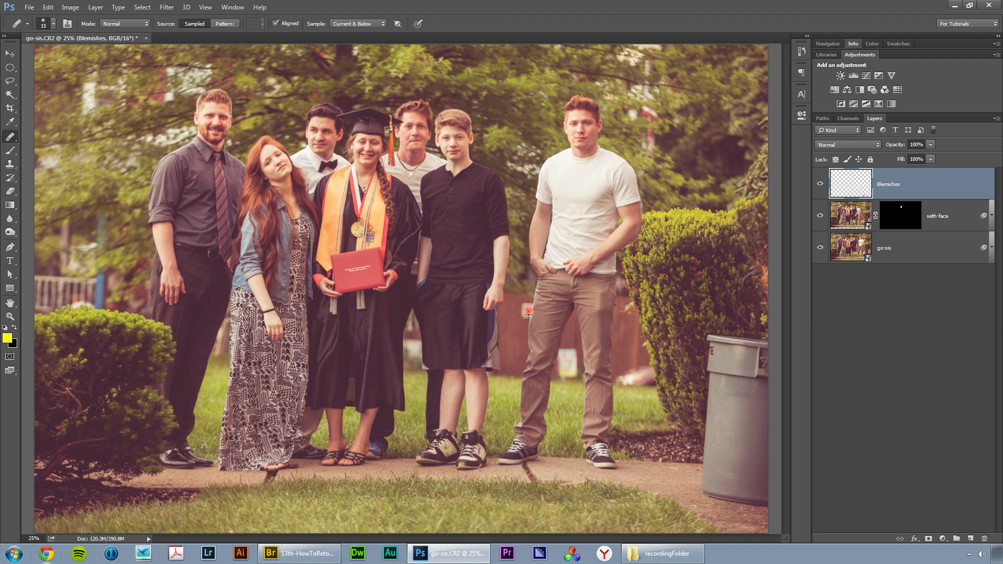
{"action": "key", "text": "z"}
{"action": "scroll", "coordinate": [526, 312], "scroll_direction": "up", "scroll_amount": 7}
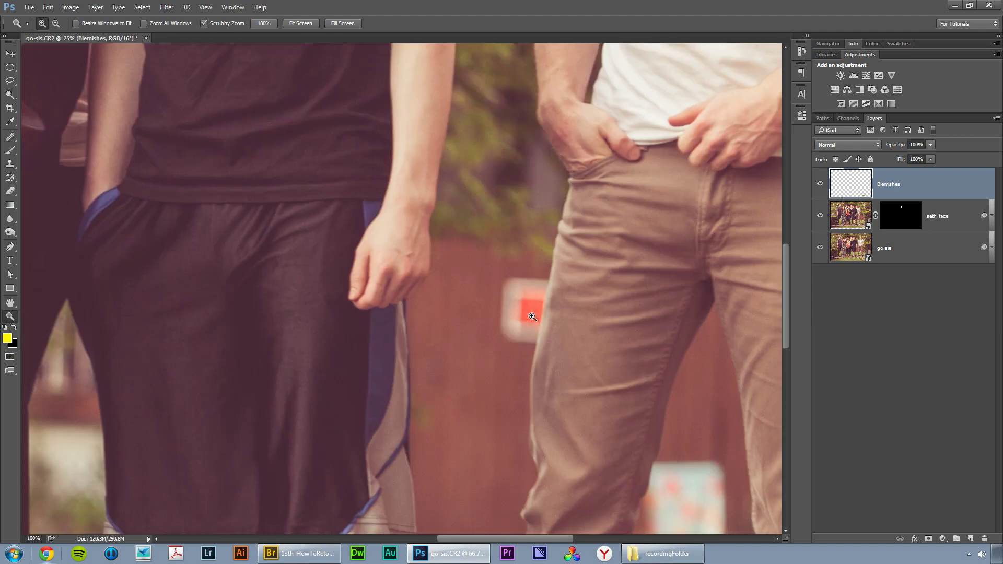
Step: Add a Hue/Saturation adjustment layer set to Hue -15 and Saturation -46
{"action": "scroll", "coordinate": [521, 336], "scroll_direction": "down", "scroll_amount": 3}
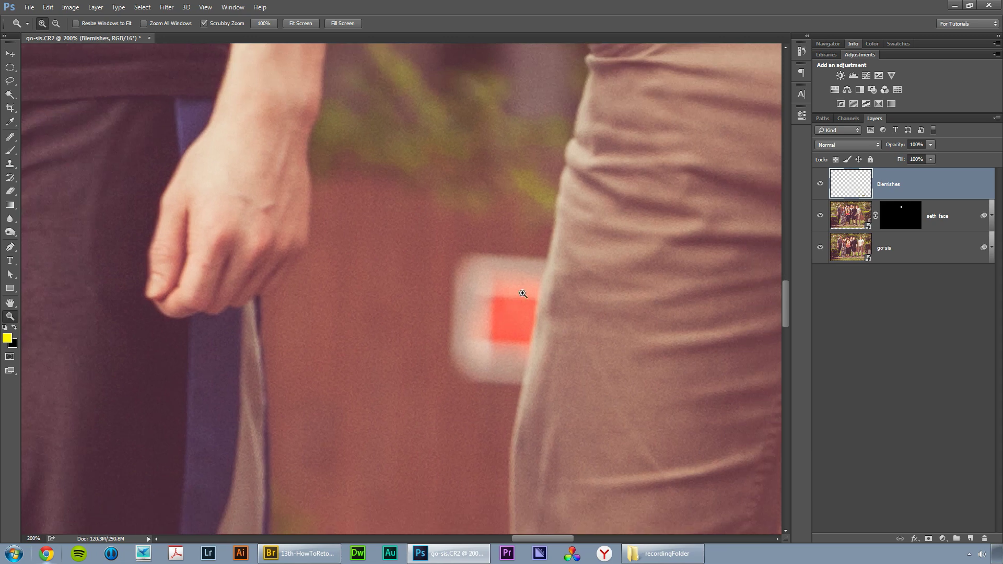
{"action": "left_click", "coordinate": [834, 89]}
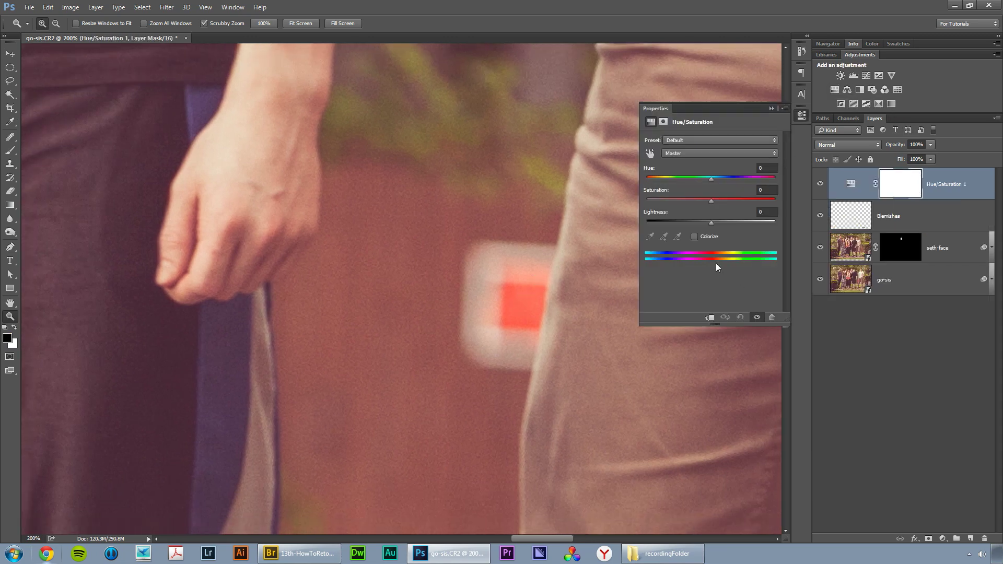
{"action": "left_click_drag", "start_coordinate": [710, 202], "coordinate": [704, 178]}
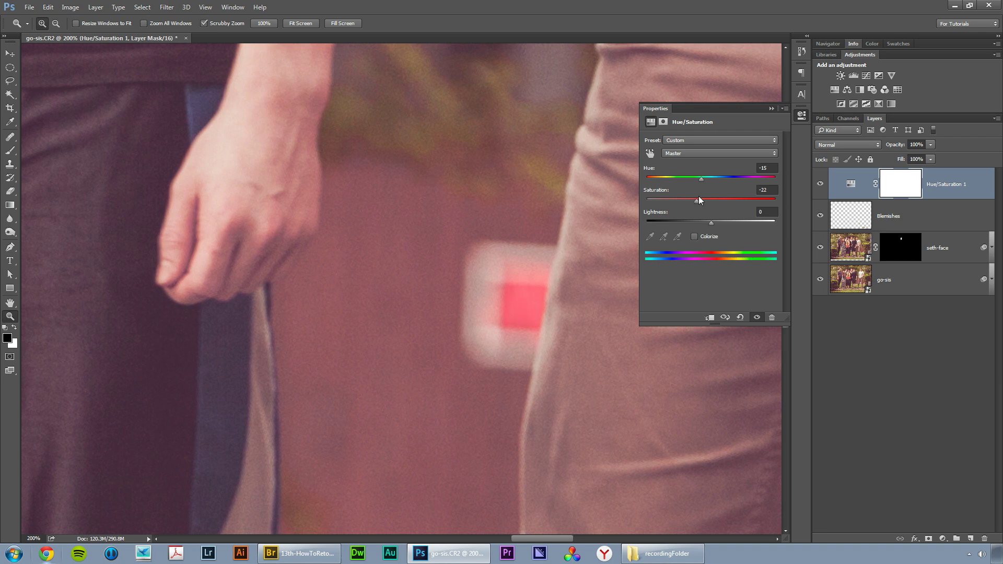
{"action": "left_click_drag", "start_coordinate": [698, 200], "coordinate": [682, 205]}
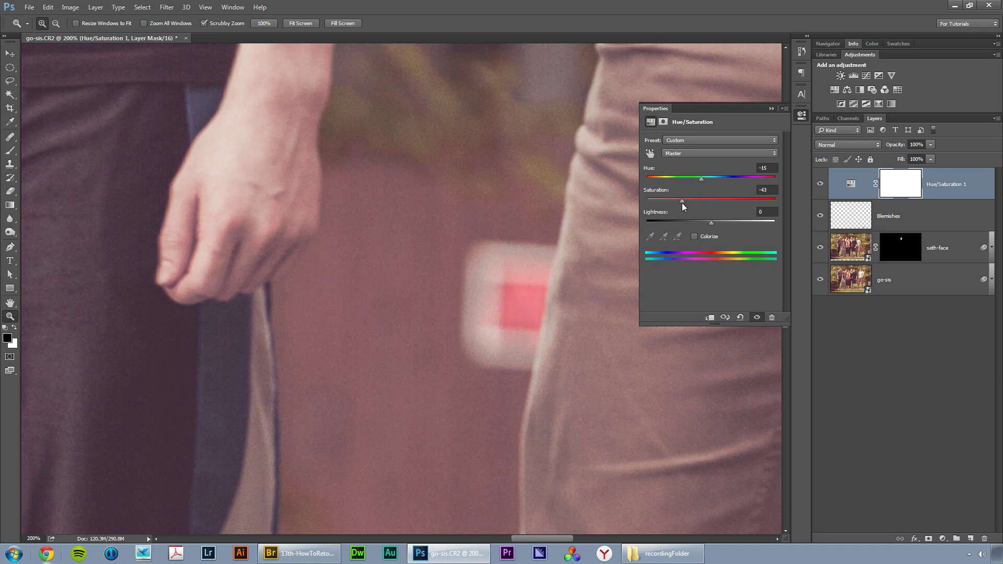
{"action": "left_click", "coordinate": [799, 115]}
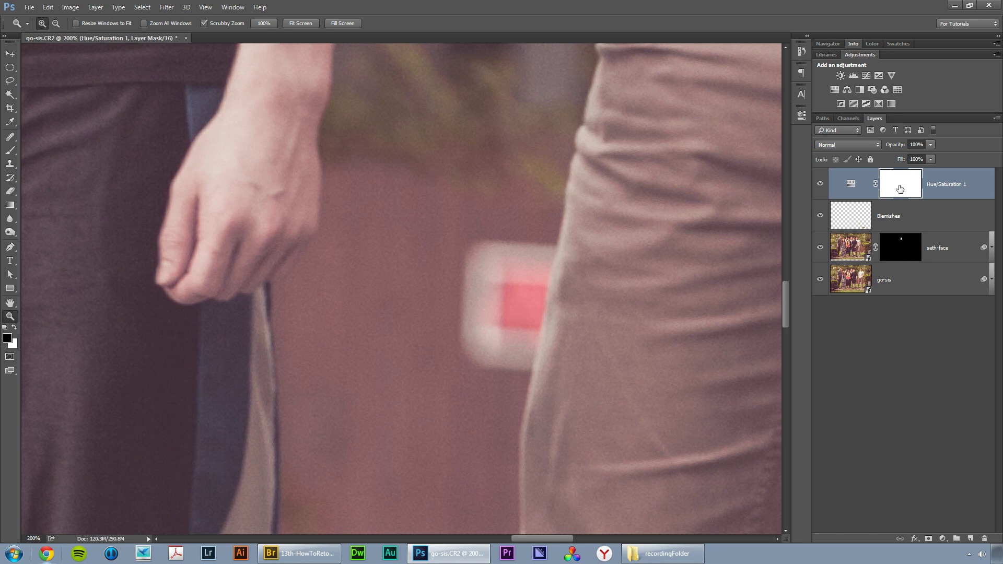
Step: Invert the adjustment mask and paint white over the red sign to reveal the effect there
{"action": "key", "text": "ctrl+i"}
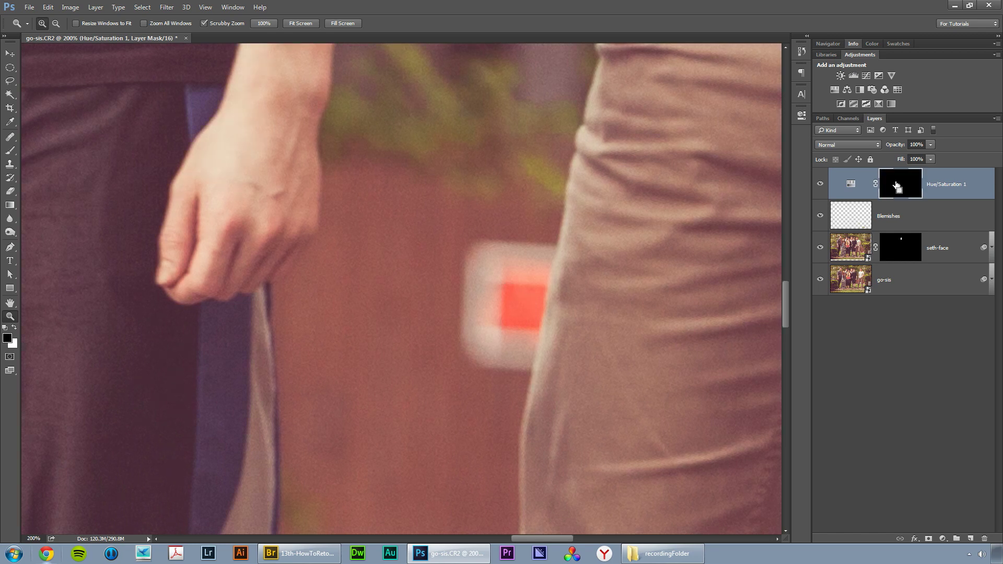
{"action": "key", "text": "b"}
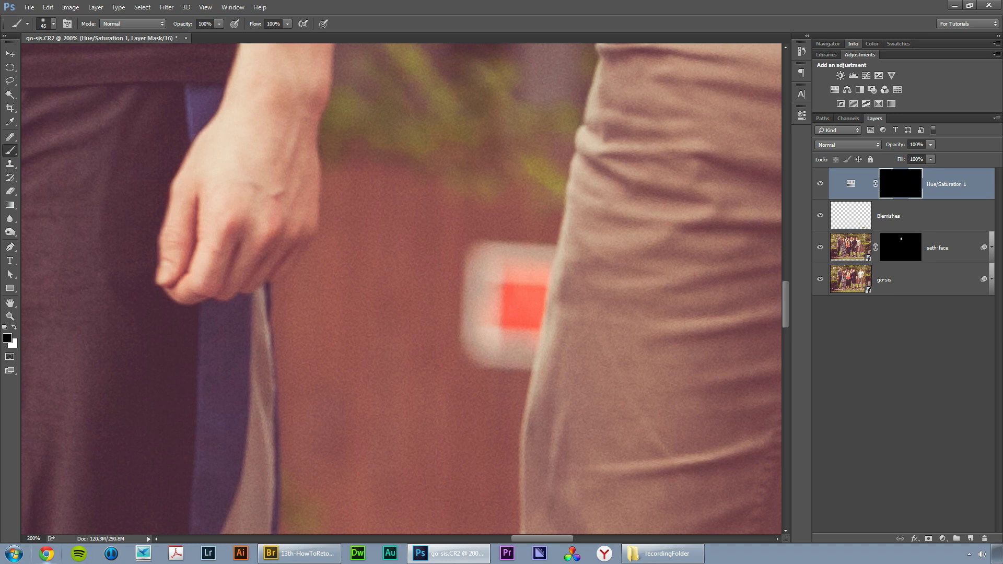
{"action": "key", "text": "x"}
{"action": "mouse_move", "coordinate": [525, 305]}
{"action": "left_mouse_down"}
{"action": "mouse_move", "coordinate": [505, 312]}
{"action": "mouse_move", "coordinate": [517, 320]}
{"action": "mouse_move", "coordinate": [527, 304]}
{"action": "mouse_move", "coordinate": [535, 261]}
{"action": "mouse_move", "coordinate": [495, 257]}
{"action": "mouse_move", "coordinate": [477, 326]}
{"action": "mouse_move", "coordinate": [508, 351]}
{"action": "mouse_move", "coordinate": [525, 345]}
{"action": "mouse_move", "coordinate": [528, 313]}
{"action": "mouse_move", "coordinate": [512, 327]}
{"action": "mouse_move", "coordinate": [521, 287]}
{"action": "mouse_move", "coordinate": [479, 255]}
{"action": "mouse_move", "coordinate": [476, 347]}
{"action": "mouse_move", "coordinate": [512, 345]}
{"action": "left_mouse_up"}
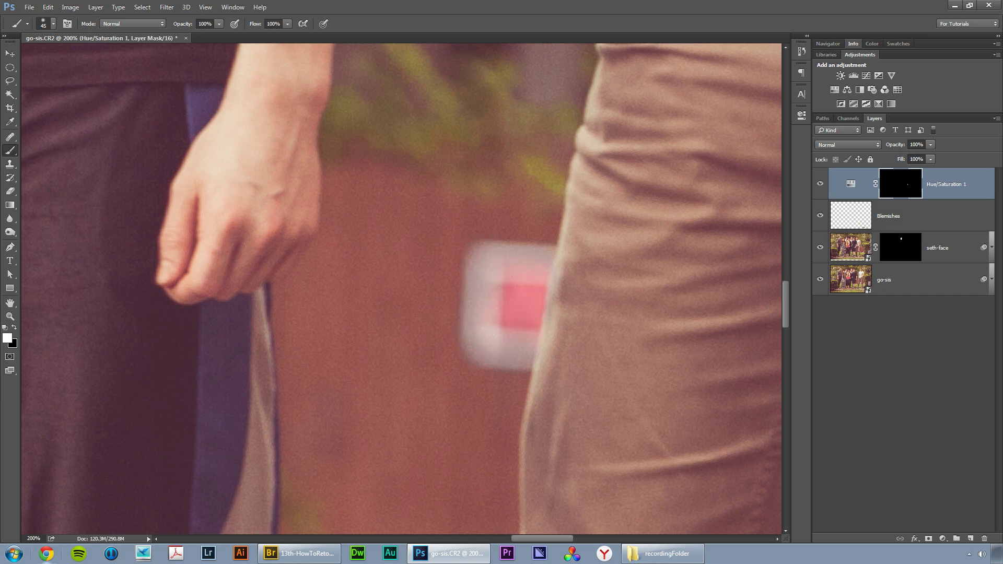
Step: Fine-tune the adjustment to Hue -11 and Saturation -64, then compare it on and off
{"action": "double_click", "coordinate": [851, 184]}
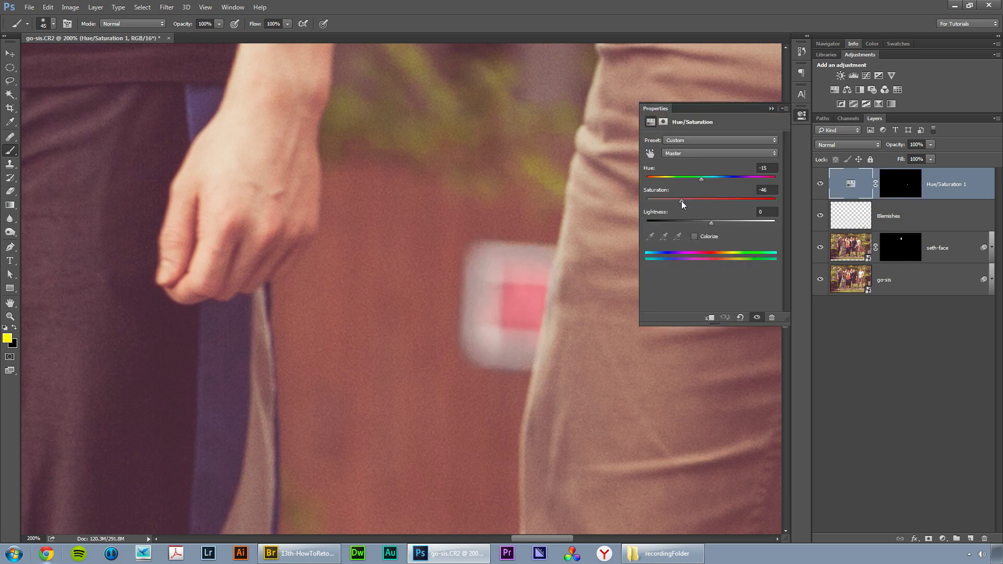
{"action": "left_click_drag", "start_coordinate": [681, 201], "coordinate": [705, 180]}
{"action": "left_click", "coordinate": [802, 115]}
{"action": "key", "text": "ctrl+minus"}
{"action": "key", "text": "ctrl+minus"}
{"action": "key", "text": "ctrl+minus"}
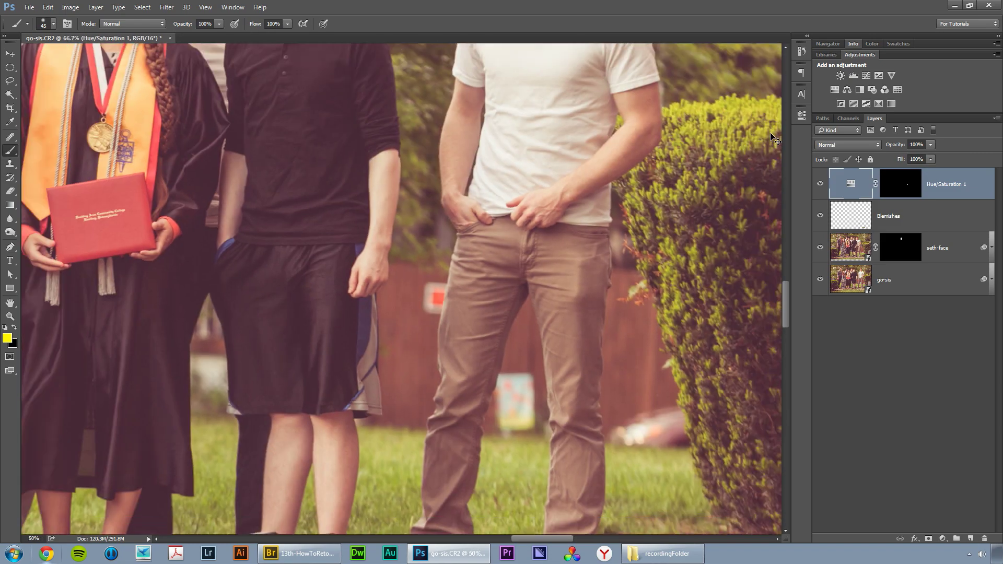
{"action": "key", "text": "ctrl+minus"}
{"action": "key", "text": "ctrl+minus"}
{"action": "key", "text": "ctrl+minus"}
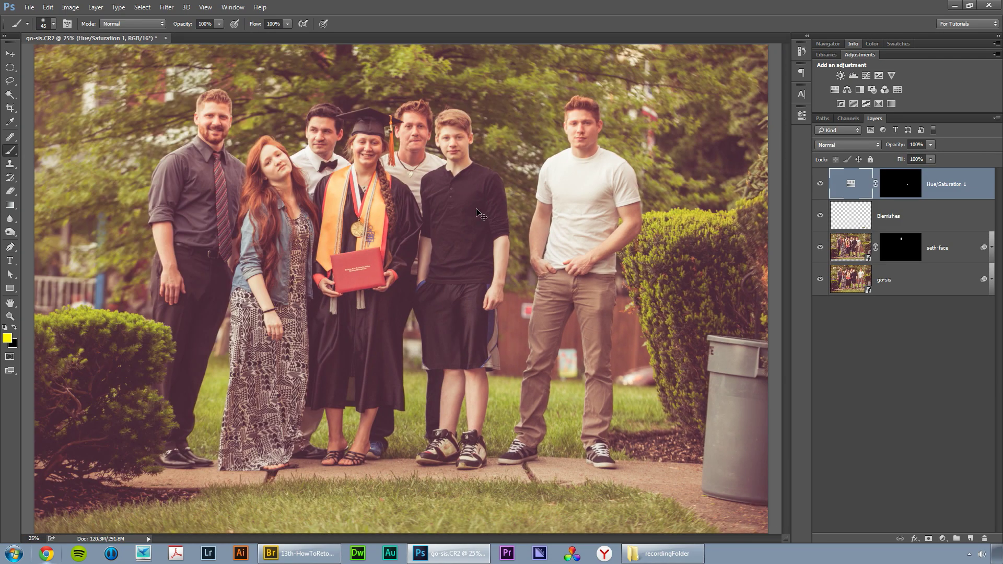
{"action": "left_click", "coordinate": [820, 184]}
{"action": "left_click", "coordinate": [819, 184]}
{"action": "double_click", "coordinate": [842, 185]}
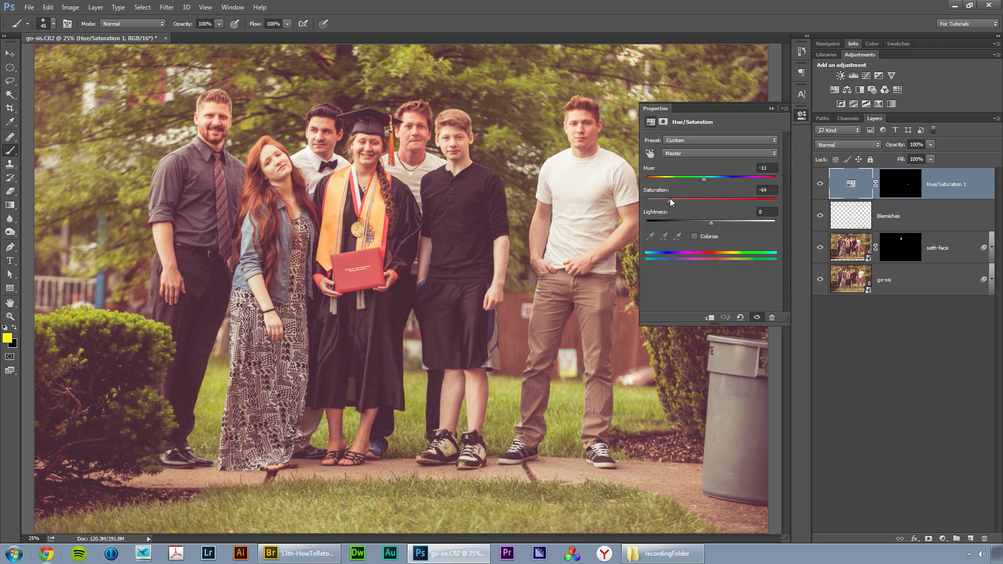
{"action": "left_click", "coordinate": [802, 114]}
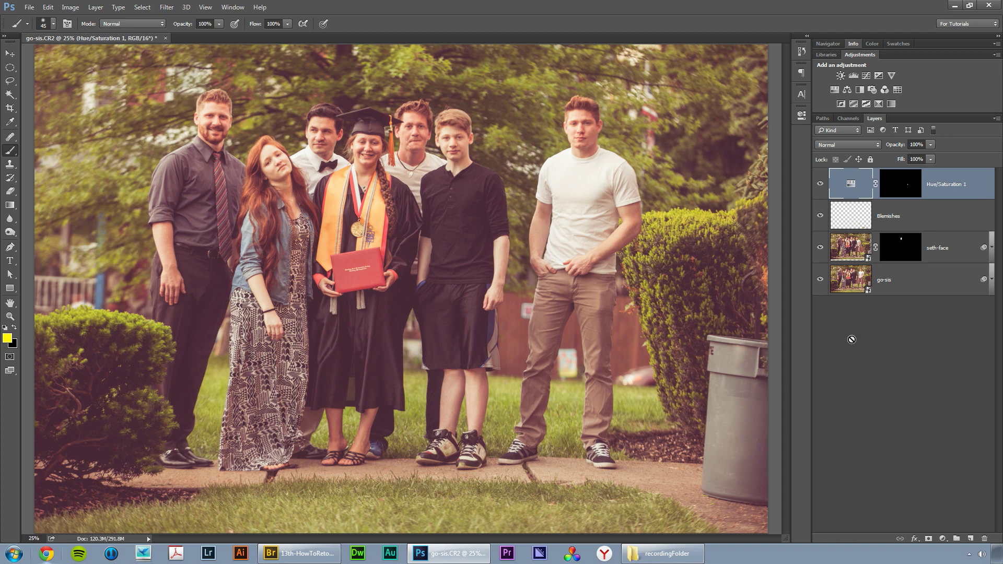
Step: Stamp all visible layers into a new Layer 1 and desaturate it
{"action": "left_click", "coordinate": [9, 55]}
{"action": "key", "text": "ctrl"}
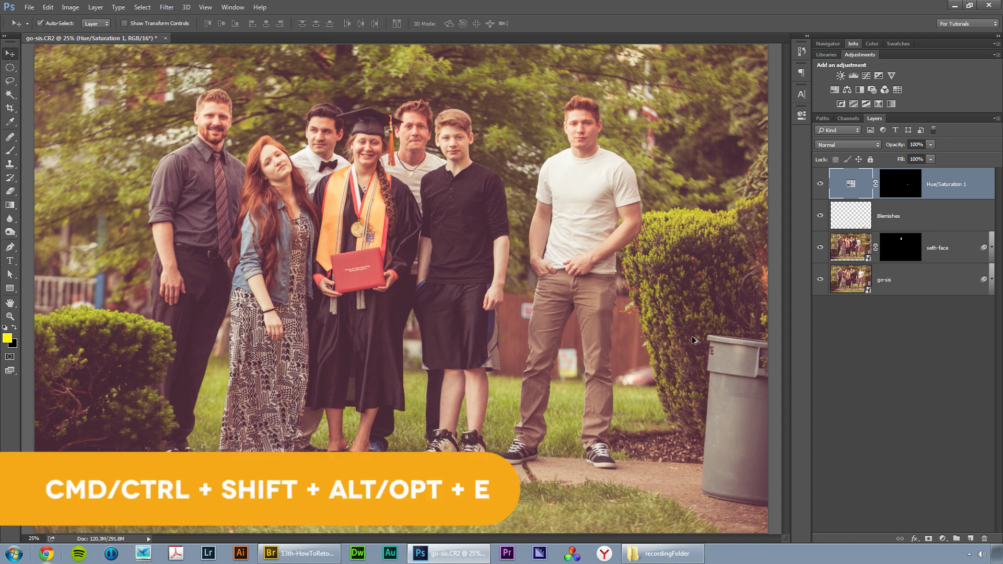
{"action": "key", "text": "ctrl+shift+alt+e"}
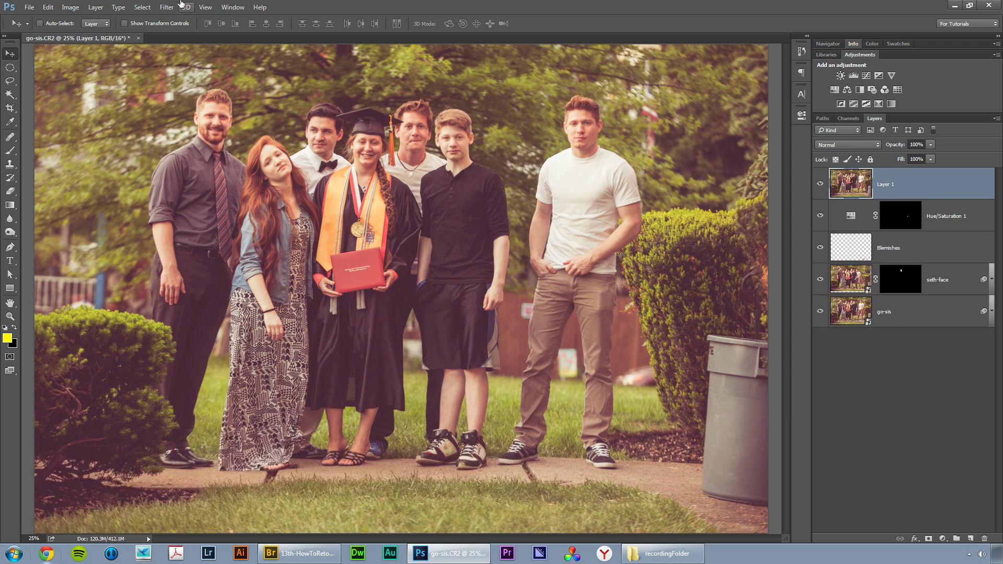
{"action": "left_click", "coordinate": [70, 7]}
{"action": "mouse_move", "coordinate": [89, 33]}
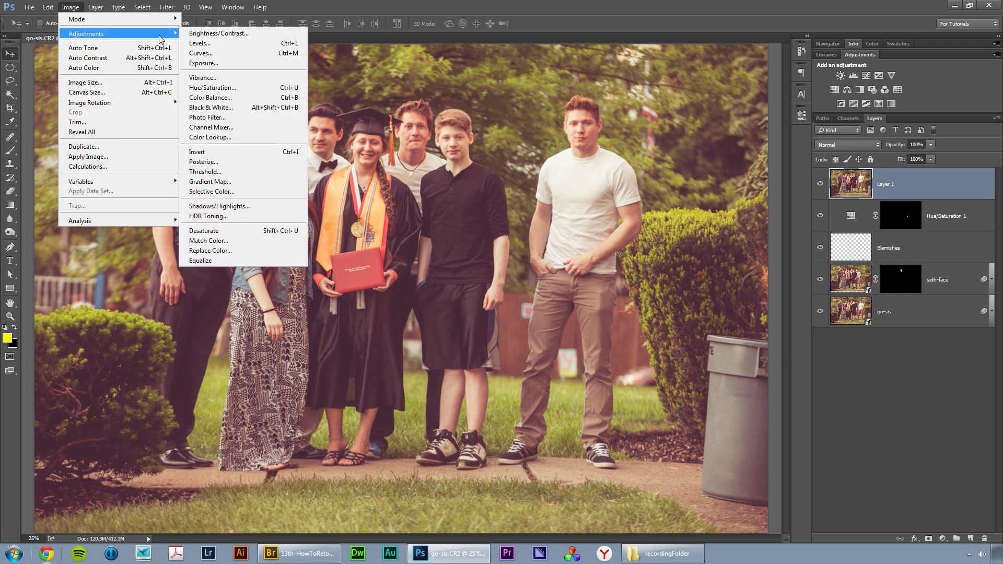
{"action": "left_click", "coordinate": [244, 236]}
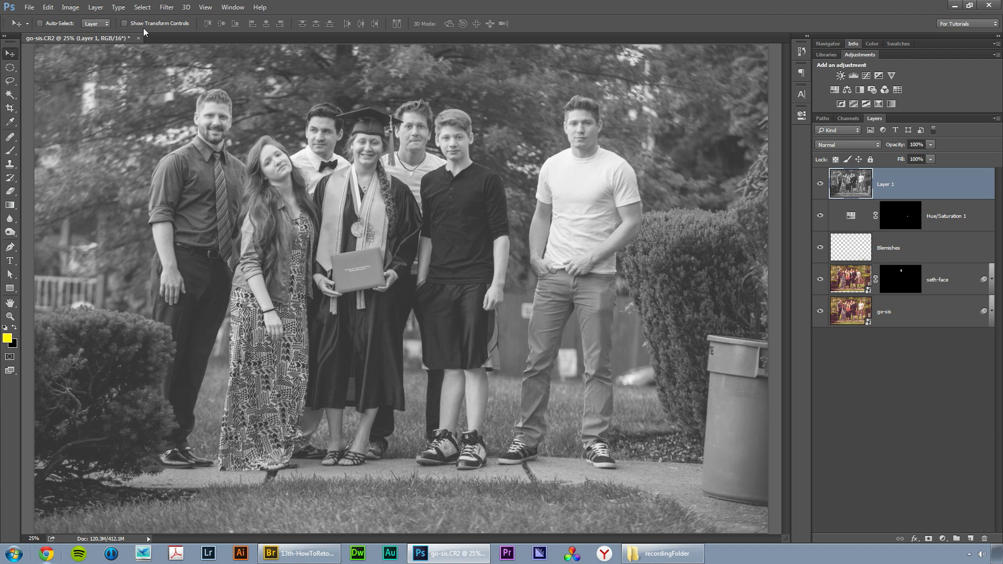
Step: Apply a High Pass filter to Layer 1 with a 1.3-pixel radius
{"action": "left_click", "coordinate": [166, 7]}
{"action": "mouse_move", "coordinate": [230, 212]}
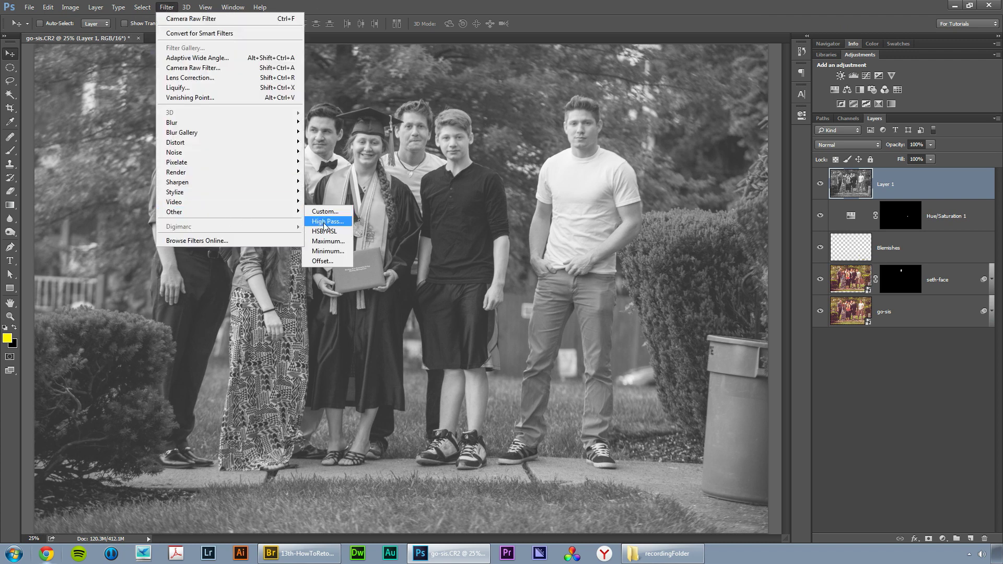
{"action": "left_click", "coordinate": [324, 222]}
{"action": "left_click", "coordinate": [412, 127]}
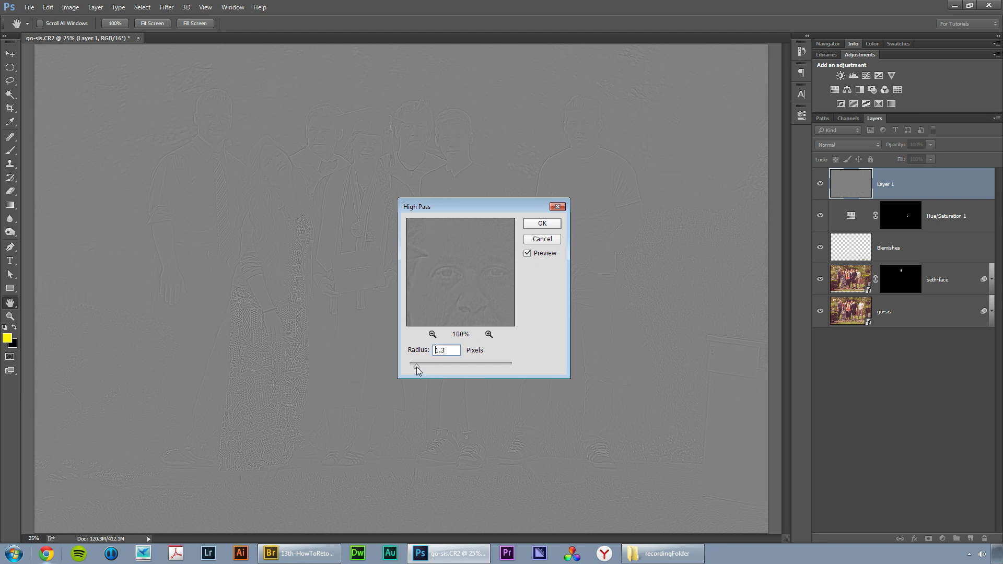
{"action": "left_click", "coordinate": [541, 223]}
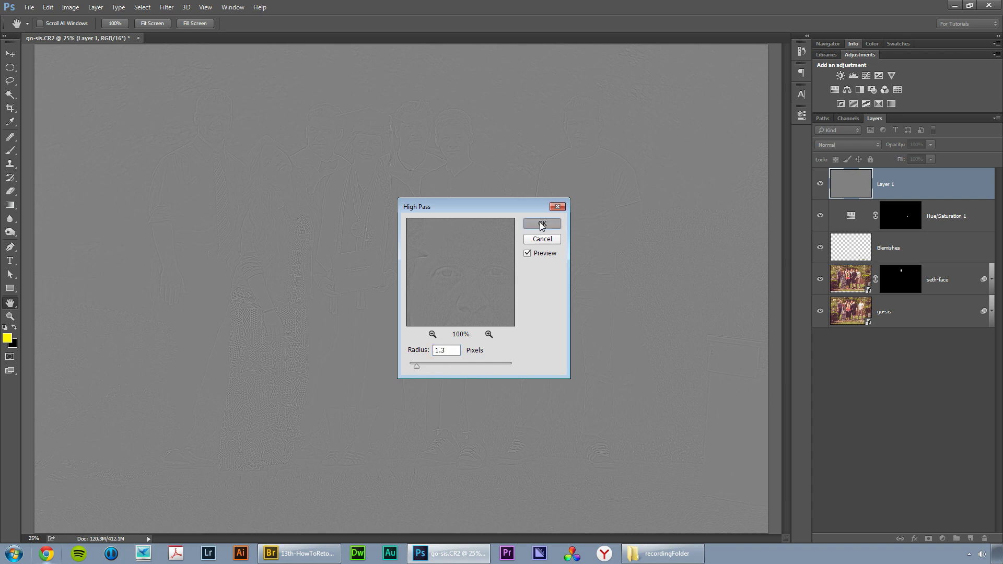
Step: Set Layer 1 to Soft Light, compare the sharpening at 100%, then zoom out to fit
{"action": "left_click", "coordinate": [843, 146]}
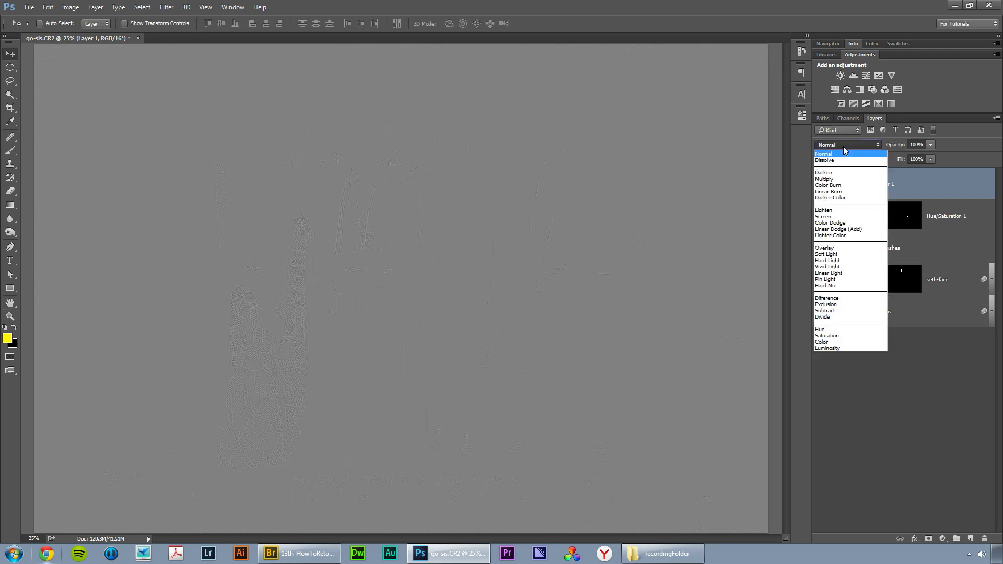
{"action": "left_click", "coordinate": [841, 258]}
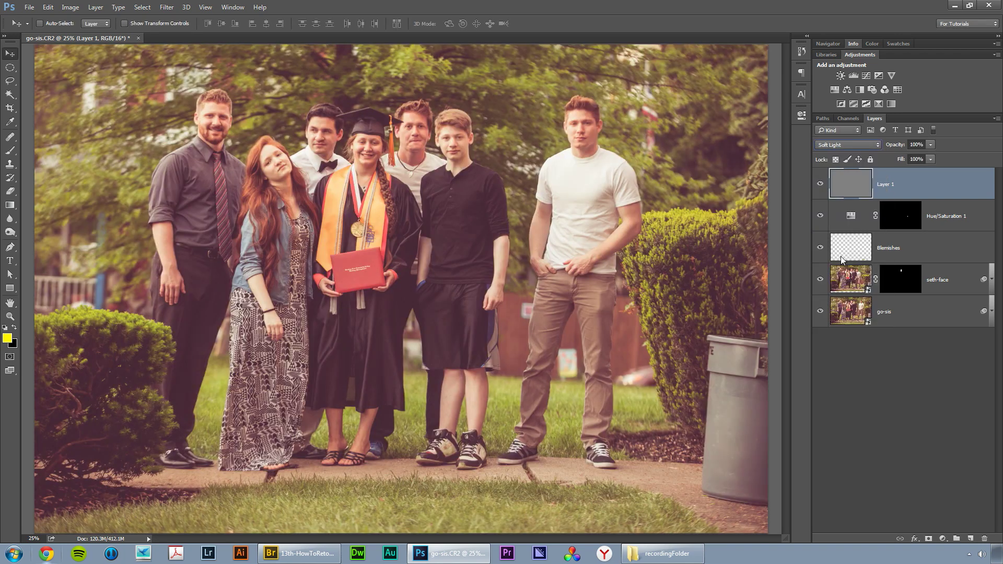
{"action": "key", "text": "z"}
{"action": "left_click_drag", "start_coordinate": [416, 140], "coordinate": [415, 137]}
{"action": "left_click", "coordinate": [415, 137]}
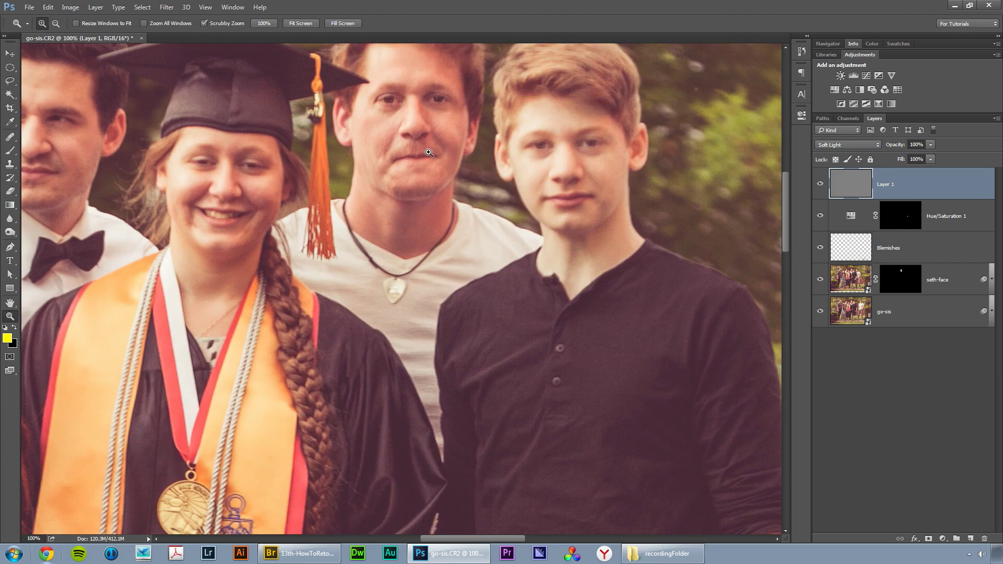
{"action": "left_click", "coordinate": [820, 184]}
{"action": "left_click", "coordinate": [821, 185]}
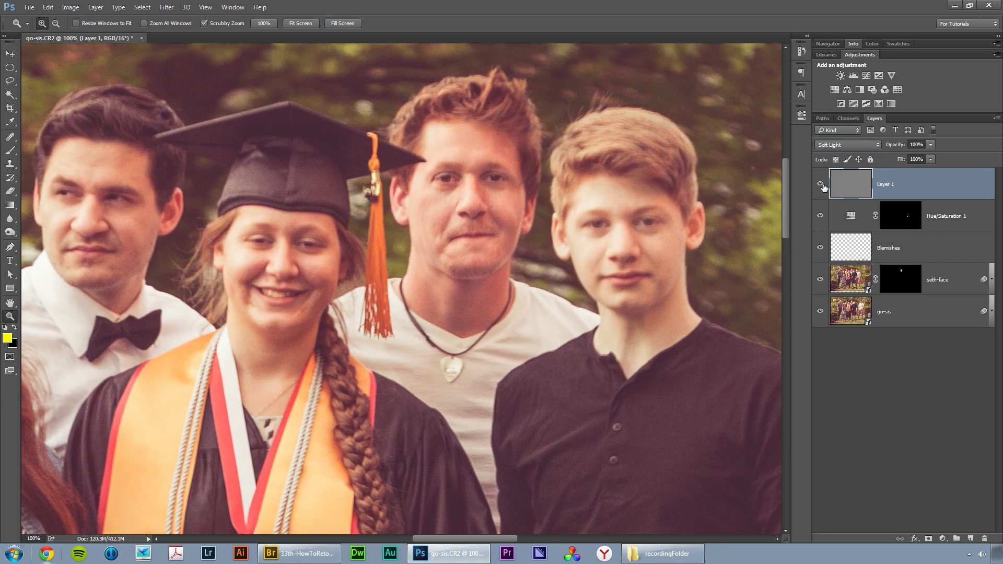
{"action": "key", "text": "ctrl+minus"}
{"action": "key", "text": "ctrl+minus"}
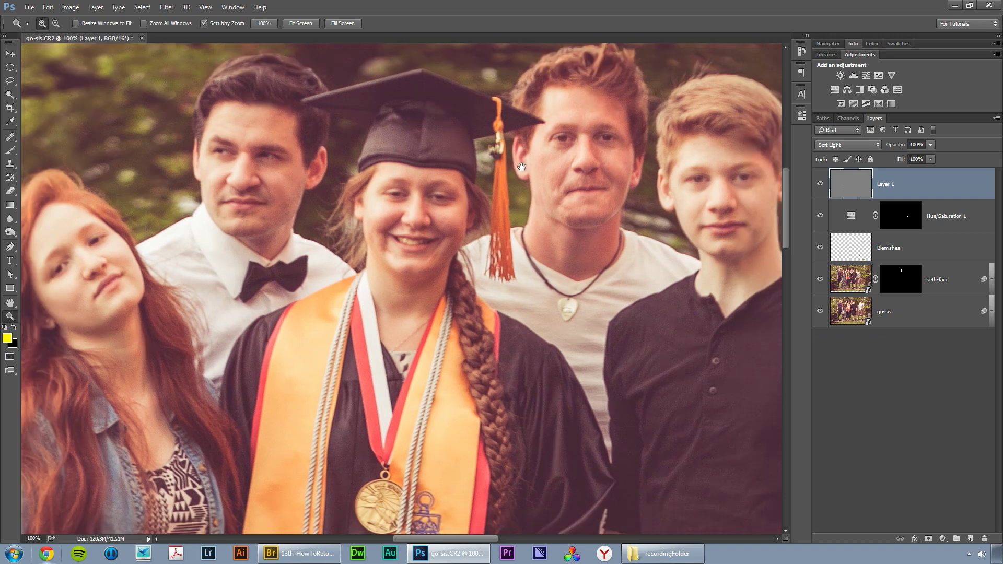
{"action": "key", "text": "ctrl+minus"}
{"action": "key", "text": "ctrl+minus"}
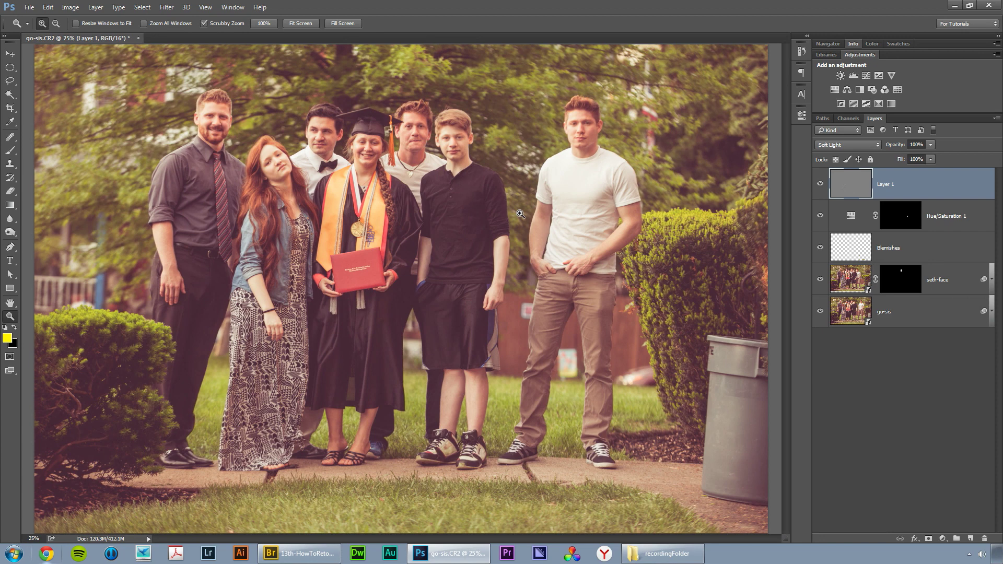
{"action": "key", "text": "ctrl+minus"}
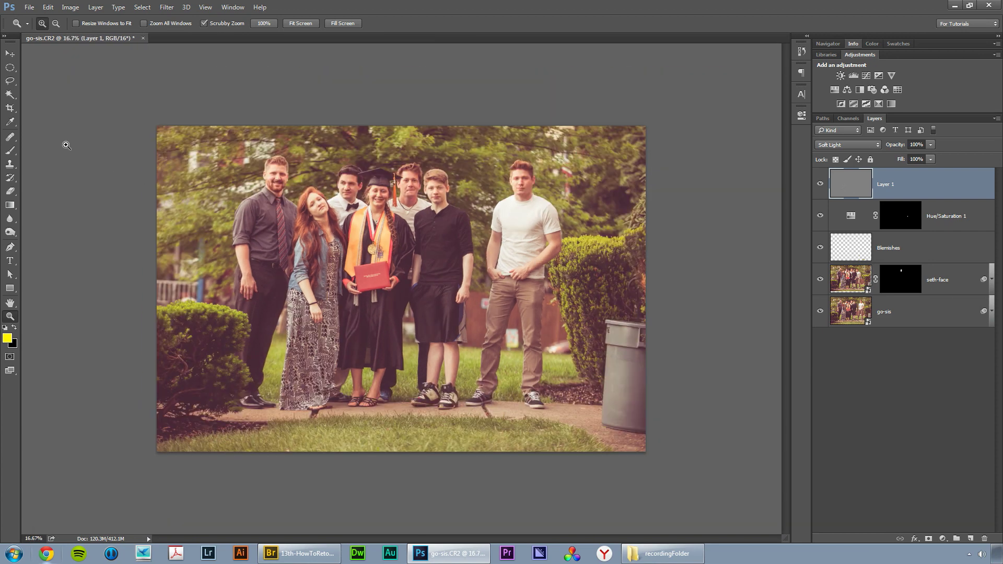
Step: Start a crop at the Original Ratio preset and shrink it from the bottom-right
{"action": "left_click", "coordinate": [11, 108]}
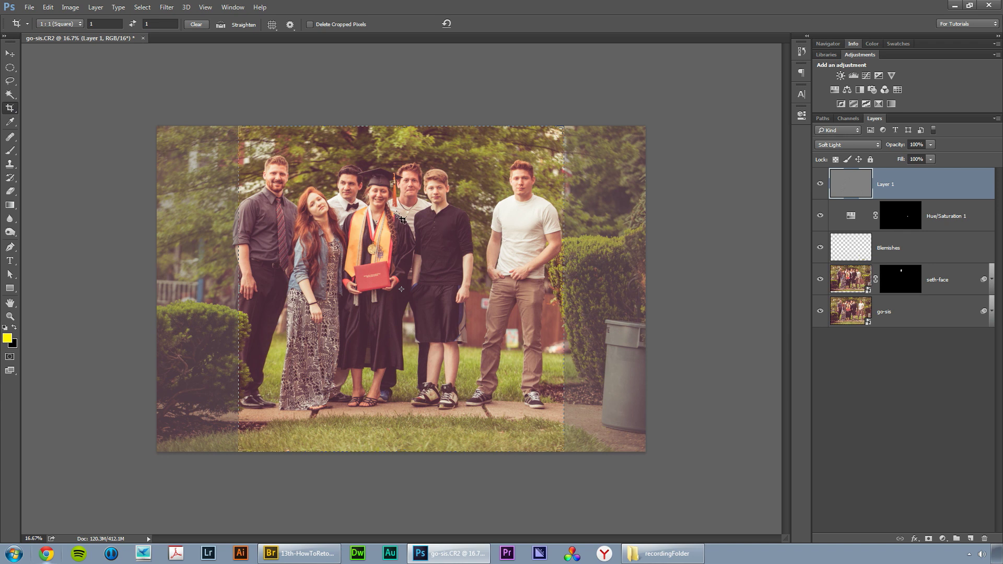
{"action": "left_click", "coordinate": [332, 182]}
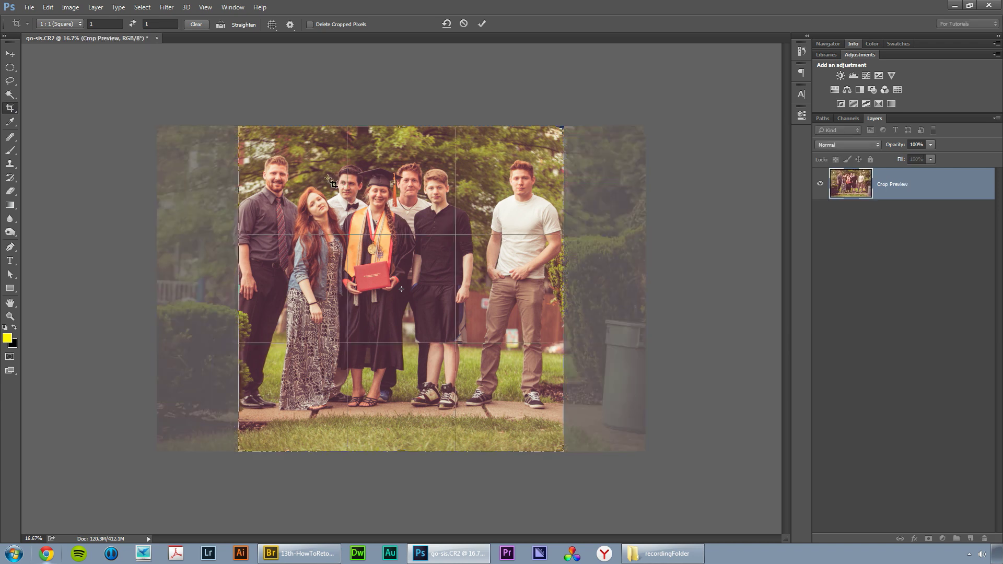
{"action": "left_click", "coordinate": [54, 24]}
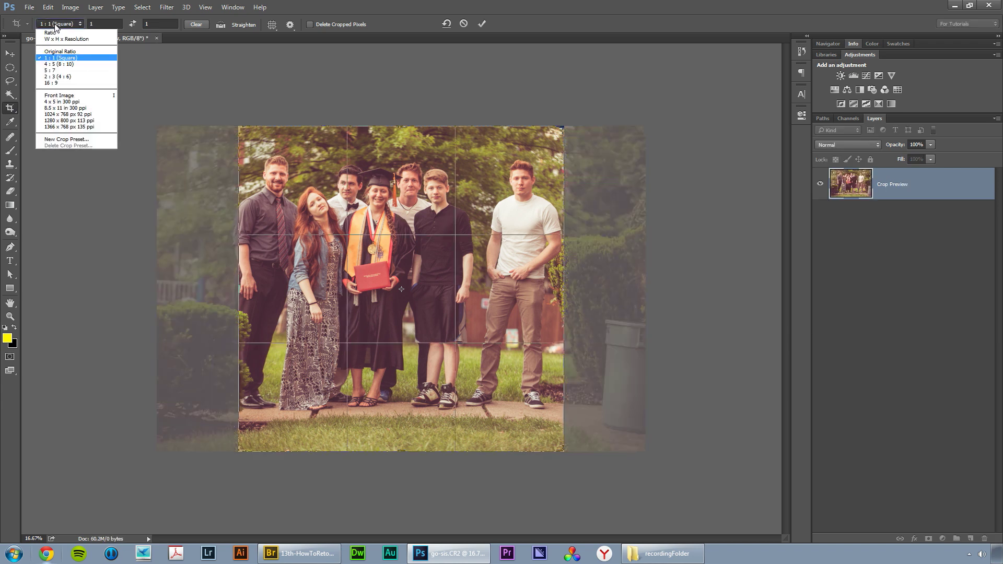
{"action": "left_click", "coordinate": [60, 51]}
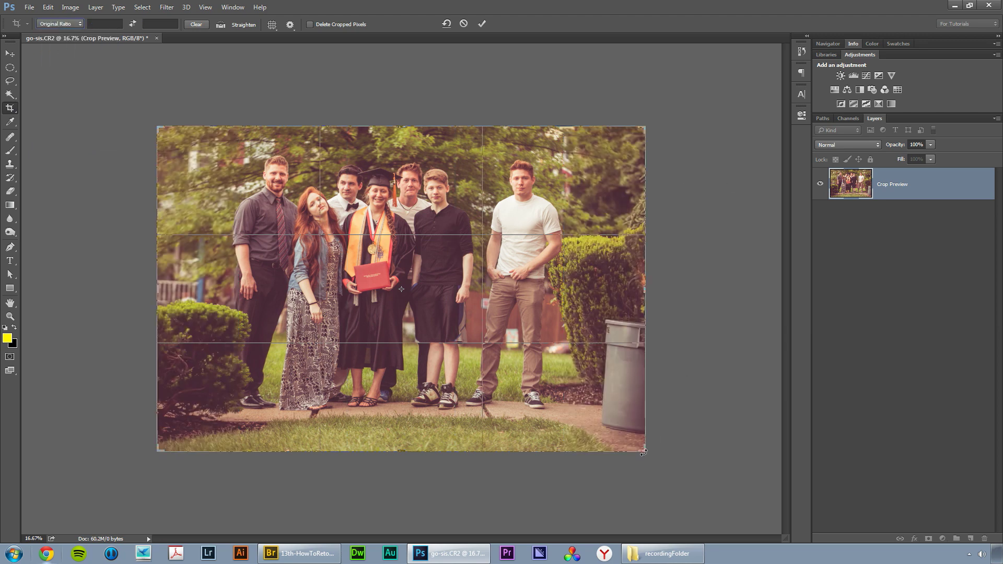
{"action": "left_click_drag", "start_coordinate": [642, 450], "coordinate": [622, 436]}
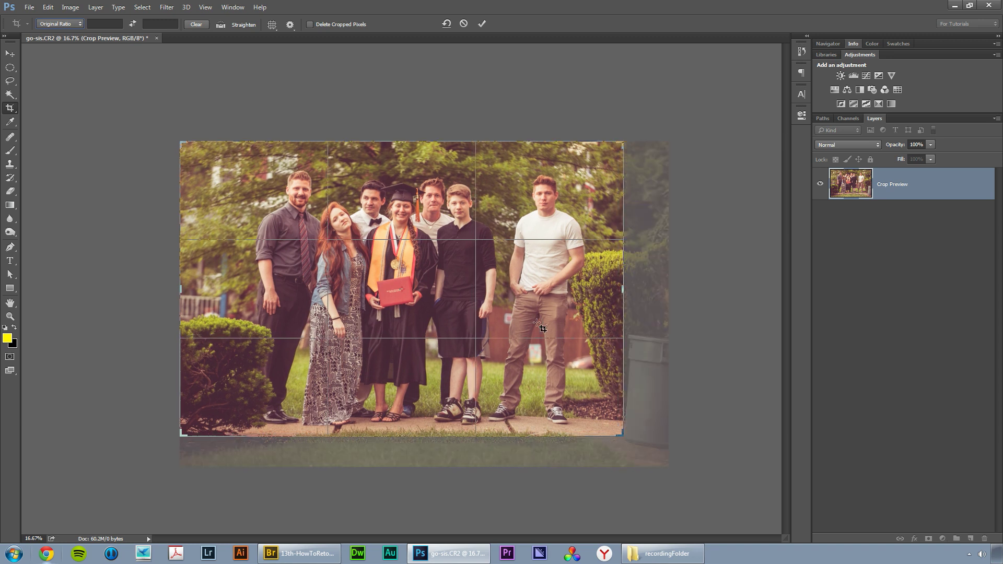
{"action": "left_click_drag", "start_coordinate": [538, 324], "coordinate": [529, 316]}
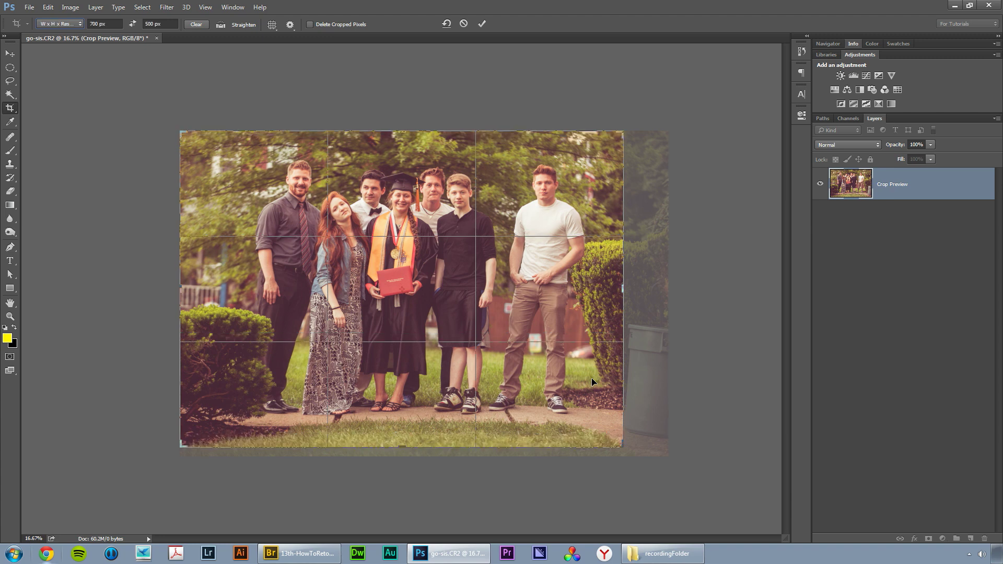
Step: Reapply Original Ratio and adjust the crop frame so the garbage can falls outside
{"action": "left_click", "coordinate": [59, 24]}
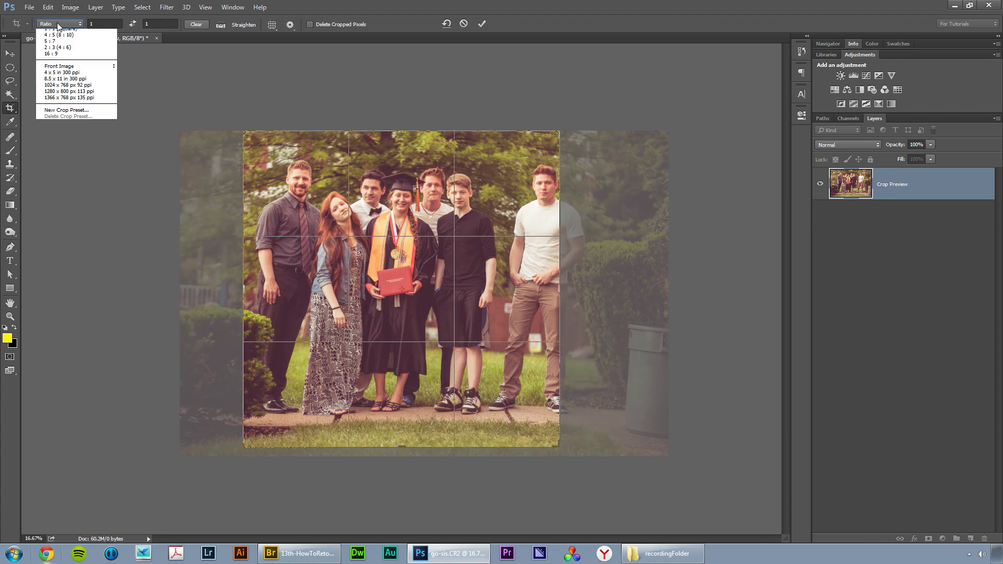
{"action": "left_click", "coordinate": [57, 36]}
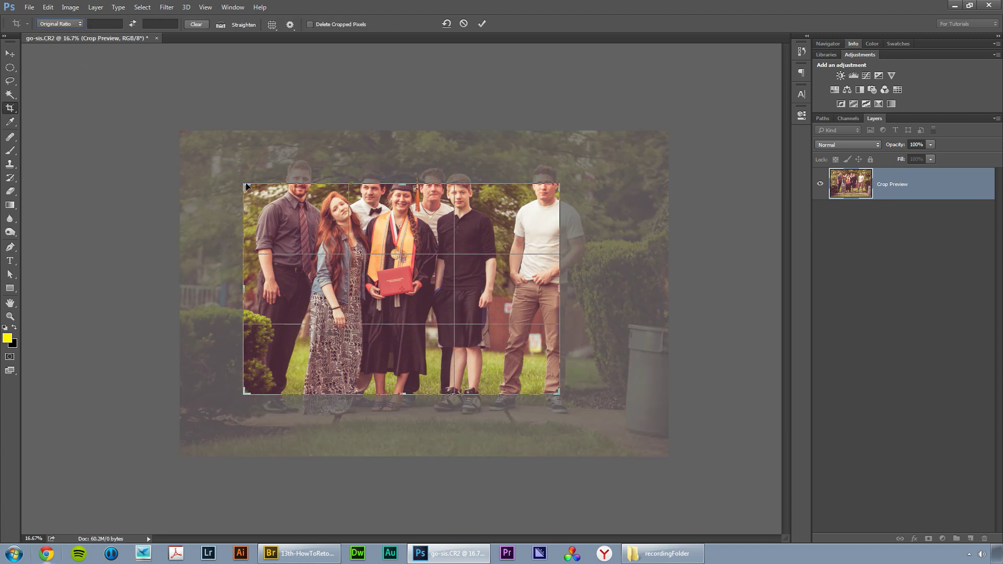
{"action": "left_click_drag", "start_coordinate": [246, 185], "coordinate": [223, 153]}
{"action": "left_click_drag", "start_coordinate": [350, 208], "coordinate": [351, 214]}
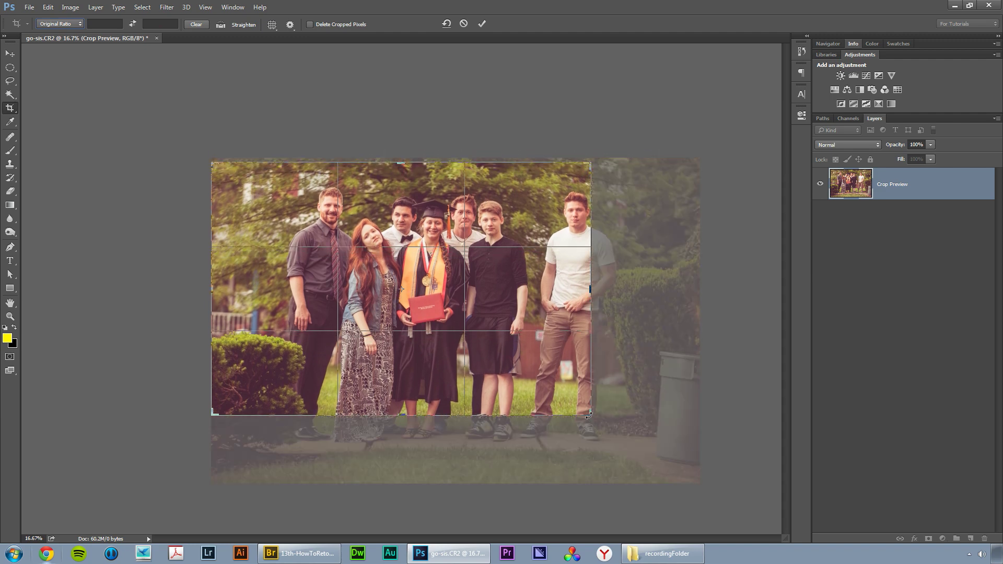
{"action": "left_click_drag", "start_coordinate": [589, 418], "coordinate": [620, 442]}
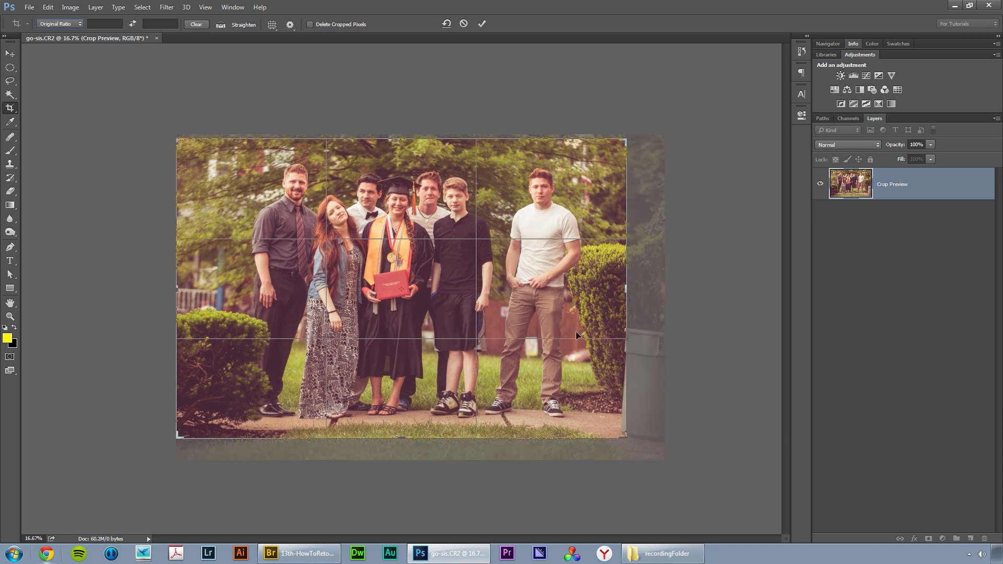
{"action": "left_click_drag", "start_coordinate": [629, 437], "coordinate": [621, 433]}
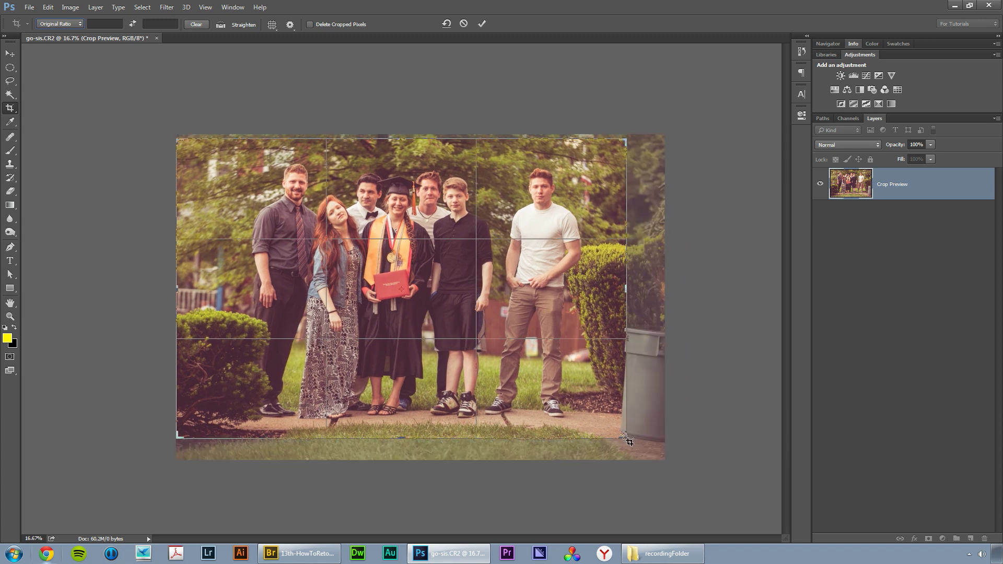
{"action": "left_click_drag", "start_coordinate": [582, 388], "coordinate": [581, 377]}
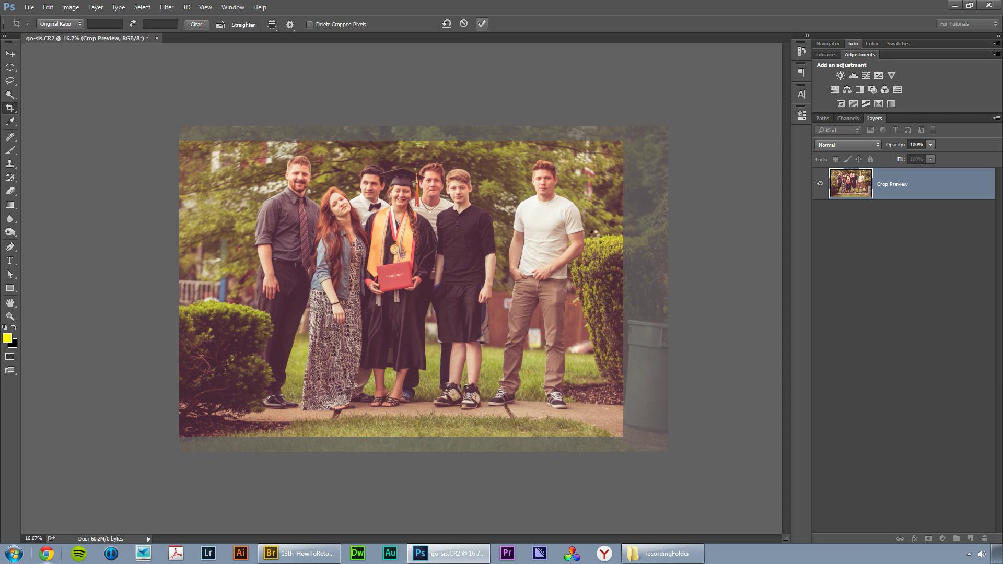
{"action": "key", "text": "shift+alt+f"}
Step: Commit the crop, removing the garbage can and lower grass strip
{"action": "key", "text": "Return"}
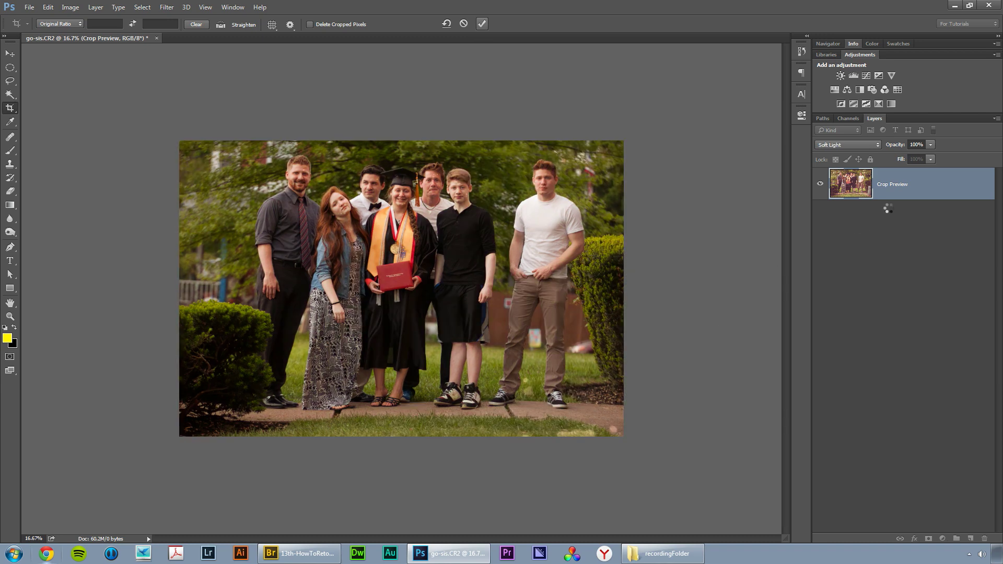